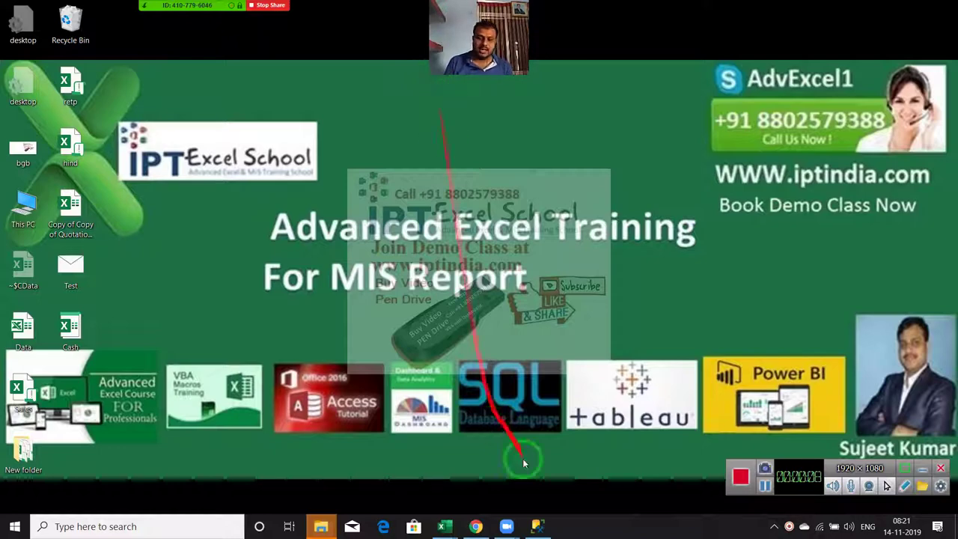
Bring the blank Book1 workbook window to the front from Excel's taskbar thumbnails.
left_click(443, 525)
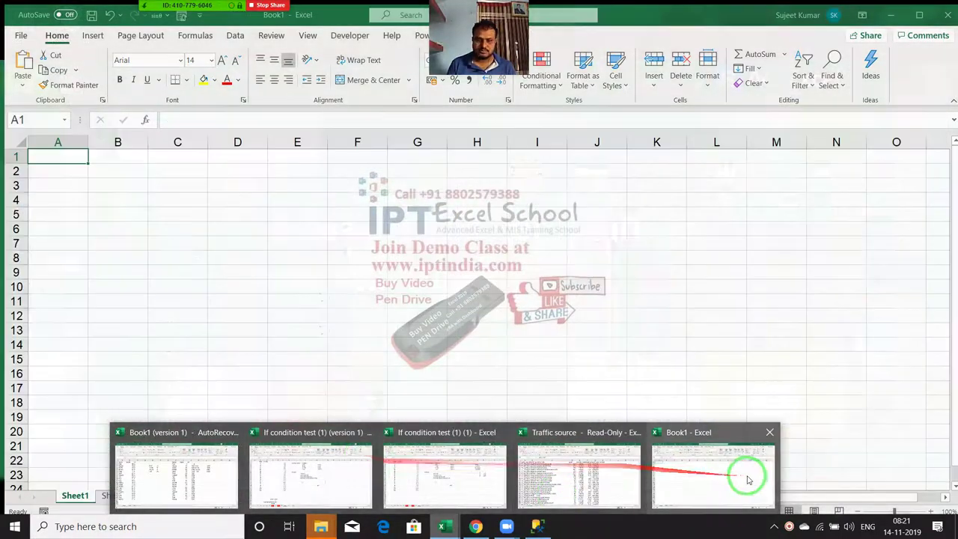
left_click(742, 472)
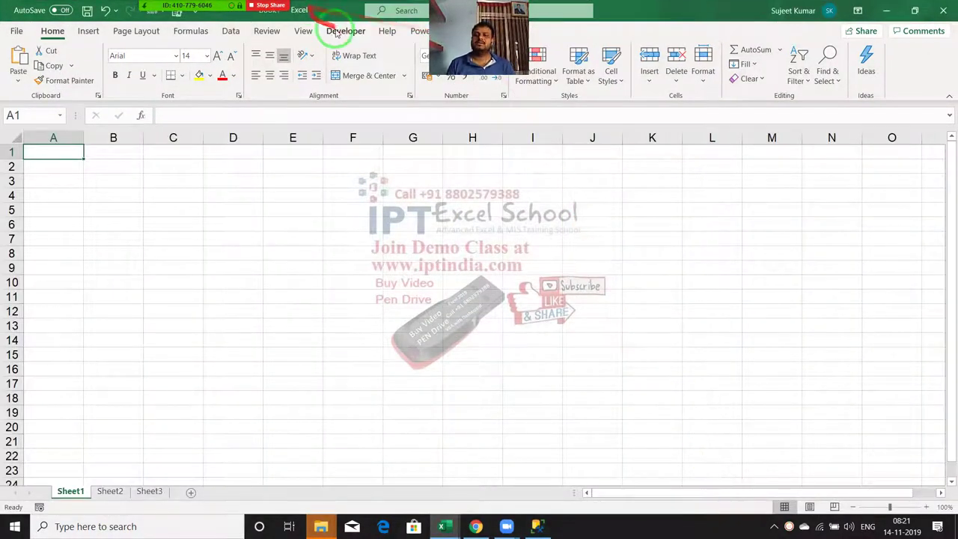
Show the Developer tab and browse its Insert controls, leaving Sheet1 blank.
left_click(337, 32)
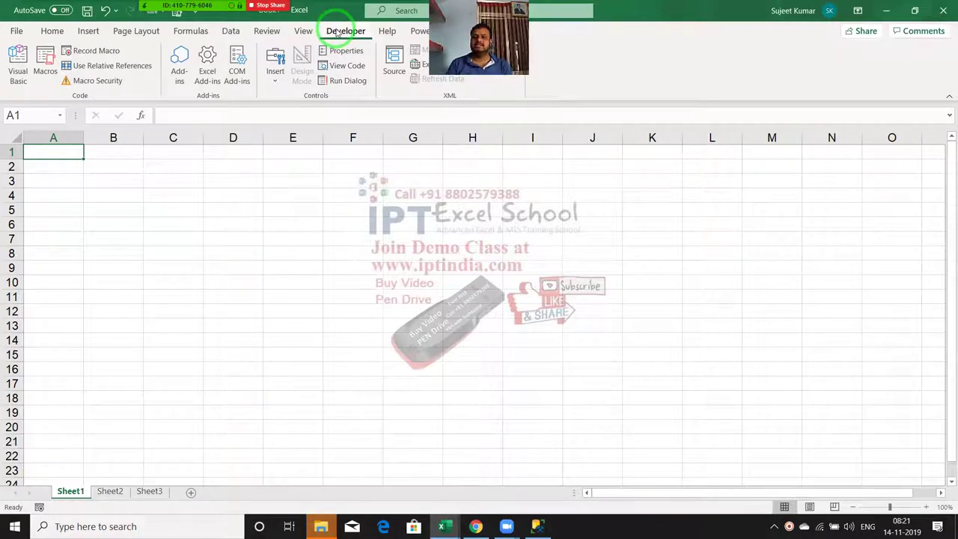
left_click(274, 76)
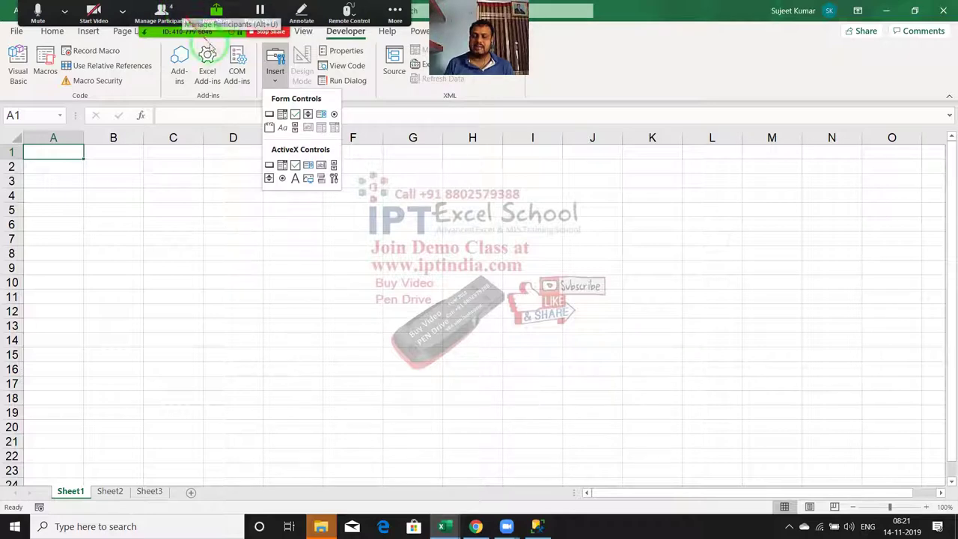
left_click(270, 128)
left_click_drag(129, 154, 125, 197)
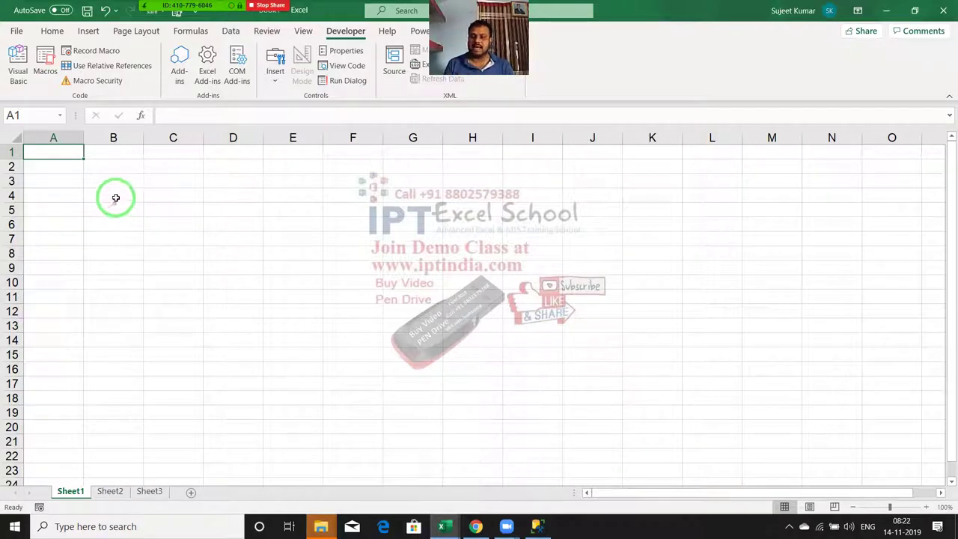
left_click(127, 181)
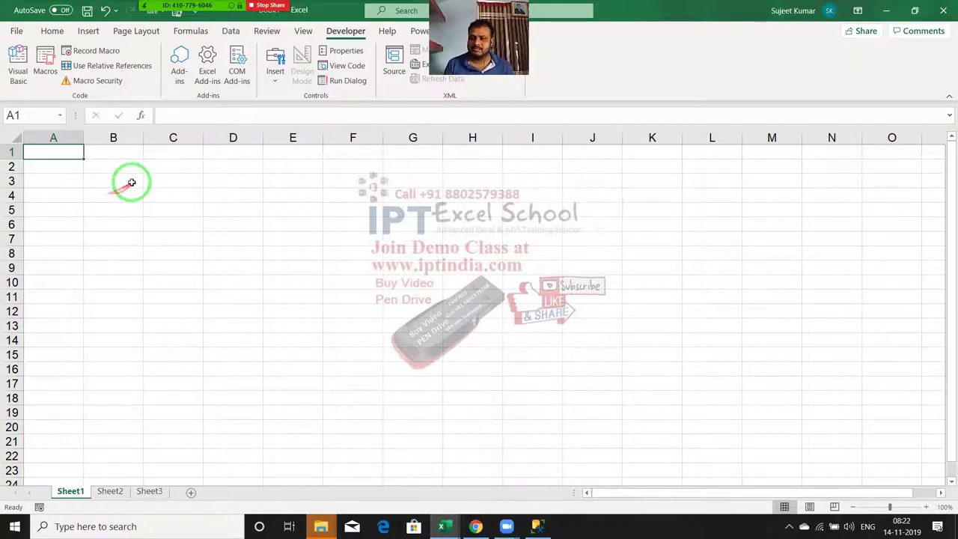
left_click(53, 171)
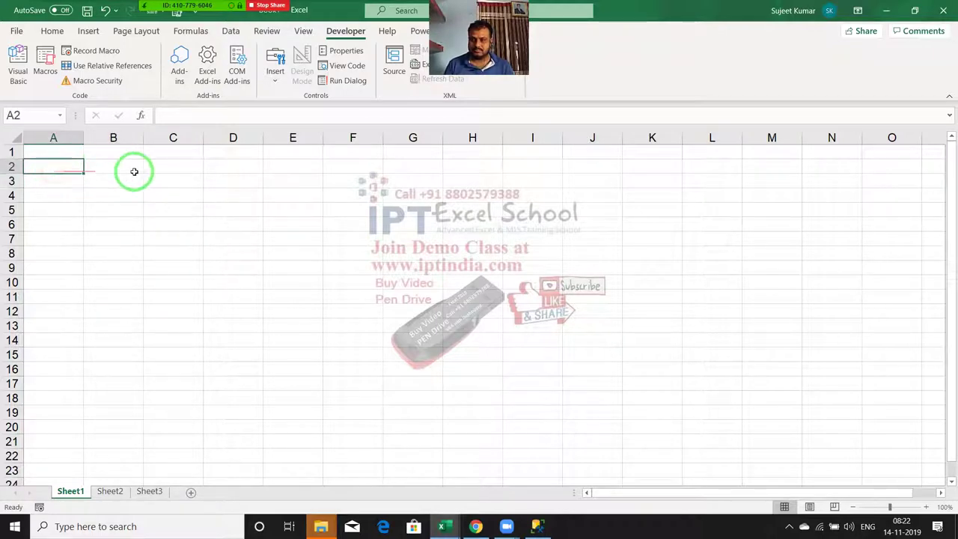
Enter the heading Name in A1 and the first name Puja in A2.
left_click(72, 155)
type("NAme")
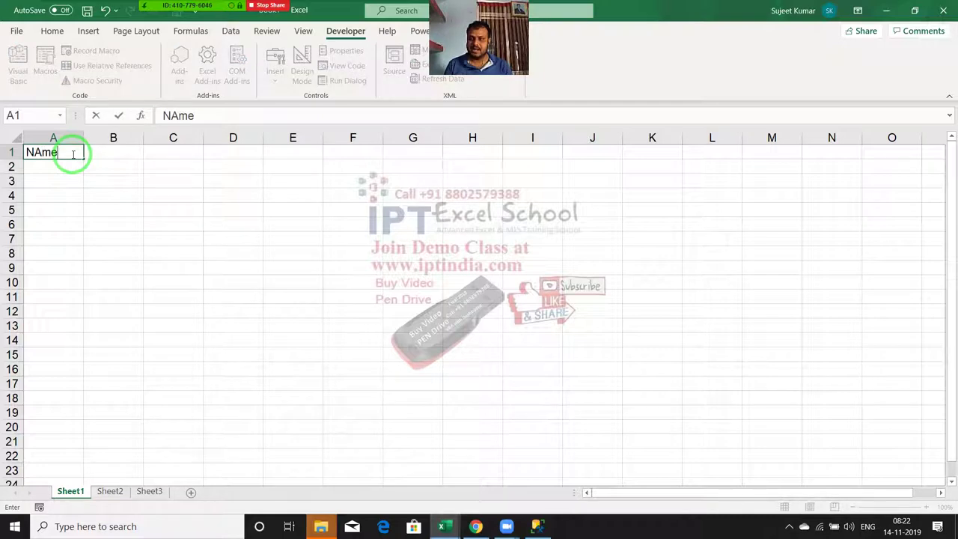
key("Return")
type("Puja")
key("Return")
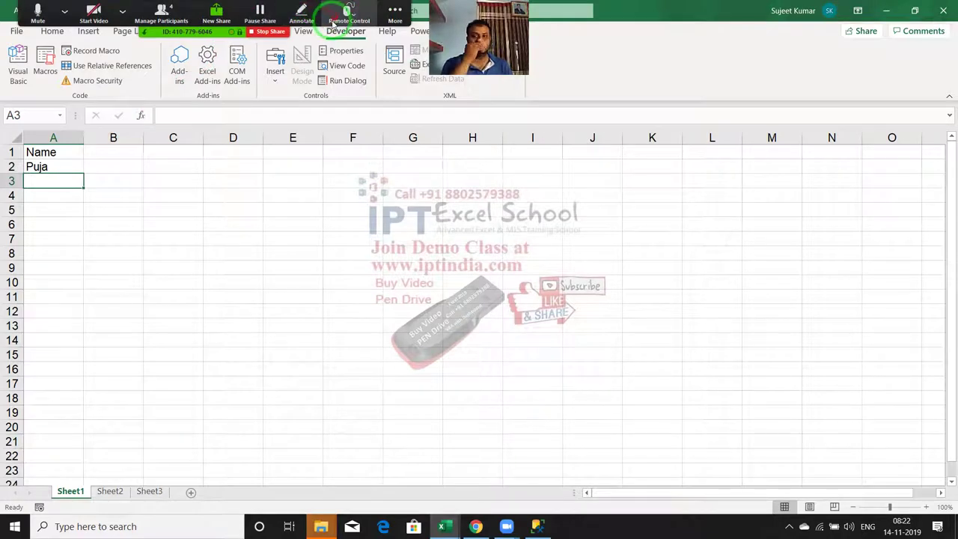
Fill the names down column A and clear the repeats in A11:A16.
left_click(52, 162)
left_click_drag(83, 172, 79, 373)
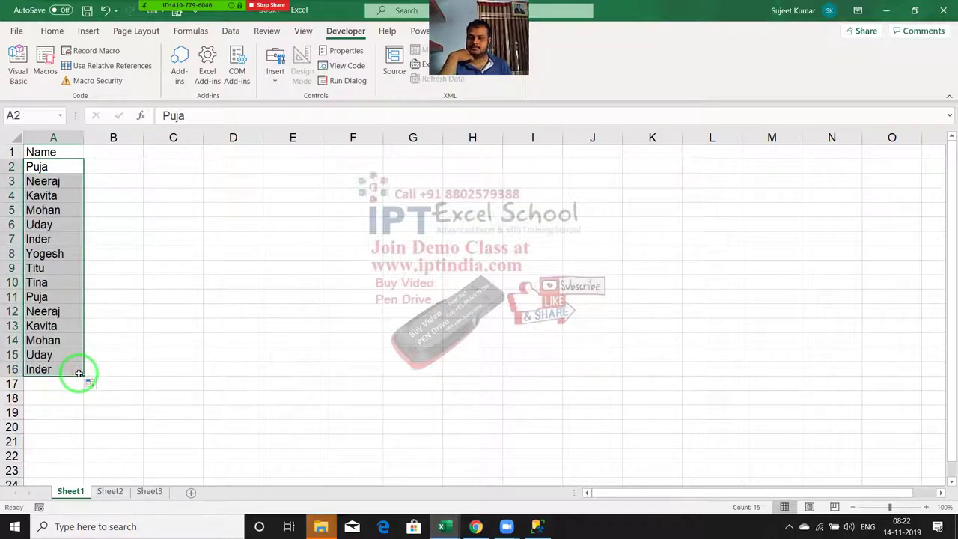
left_click(65, 298)
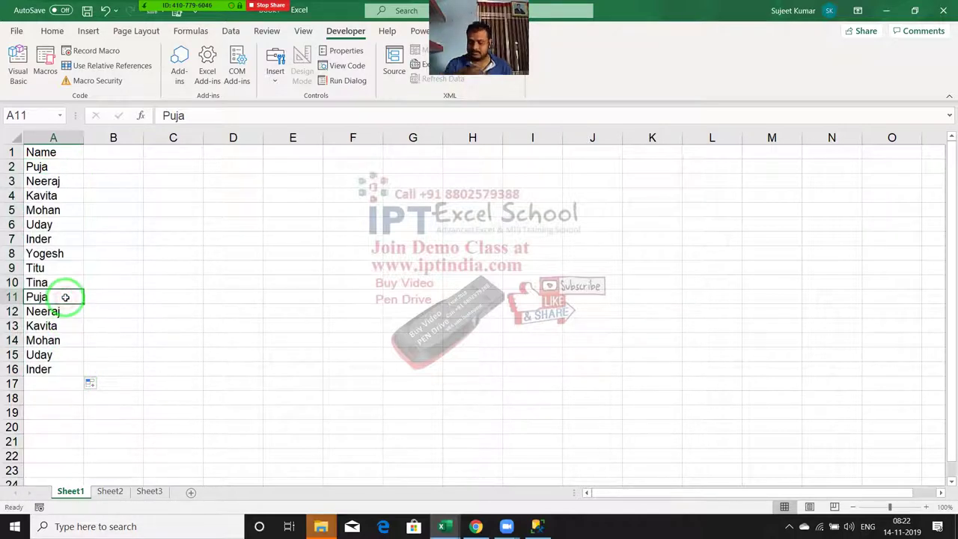
key("ctrl+shift+Down")
key("Delete")
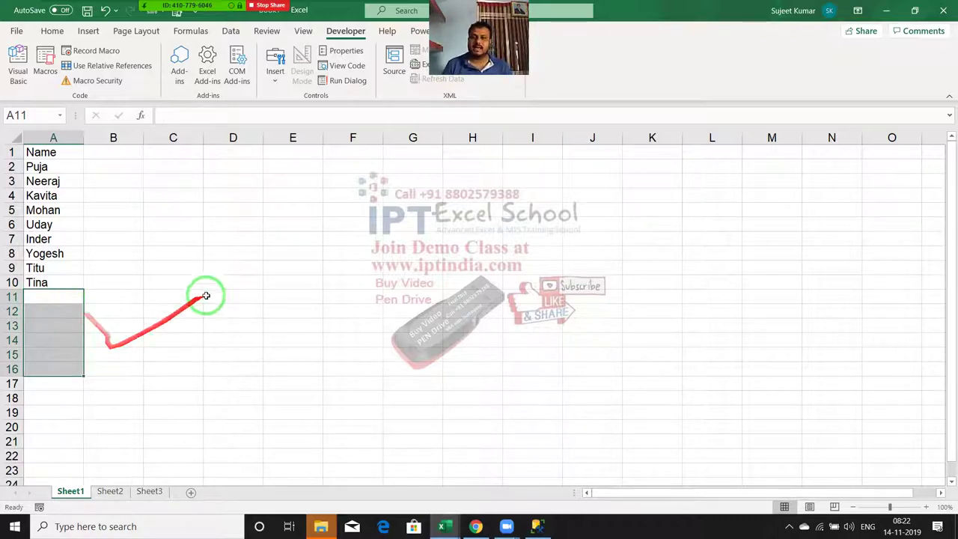
left_click(271, 212)
Label E2 'Select Name' and widen column E to fit it.
left_click(278, 167)
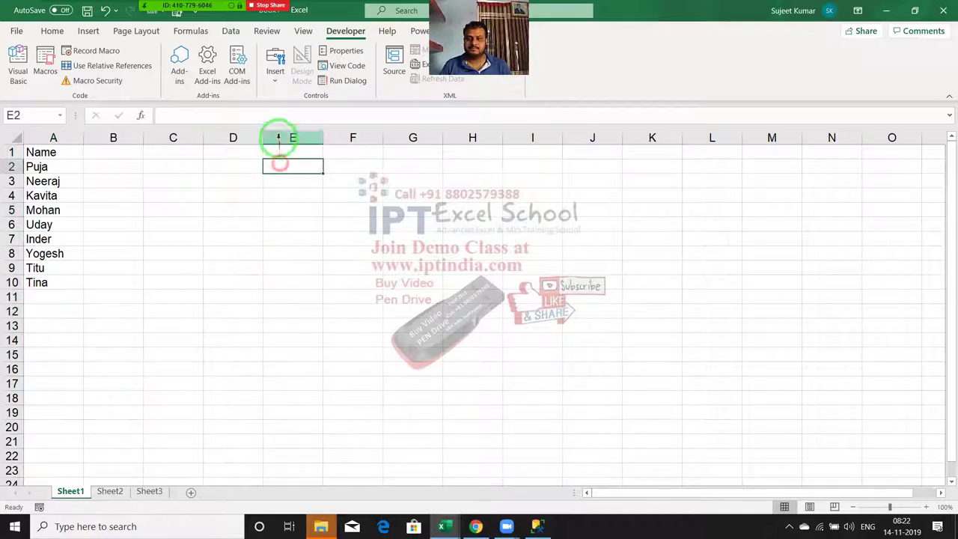
left_click(275, 67)
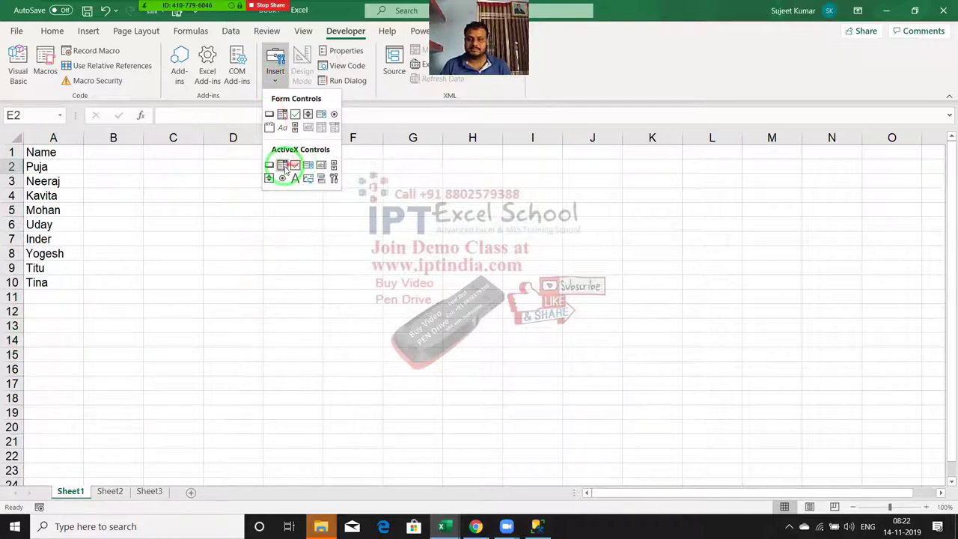
left_click(220, 171)
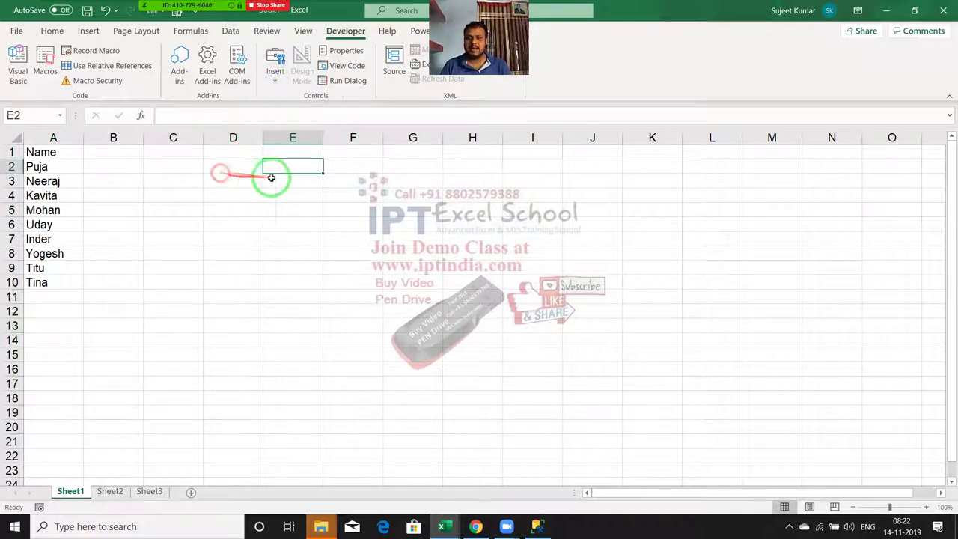
type("Select")
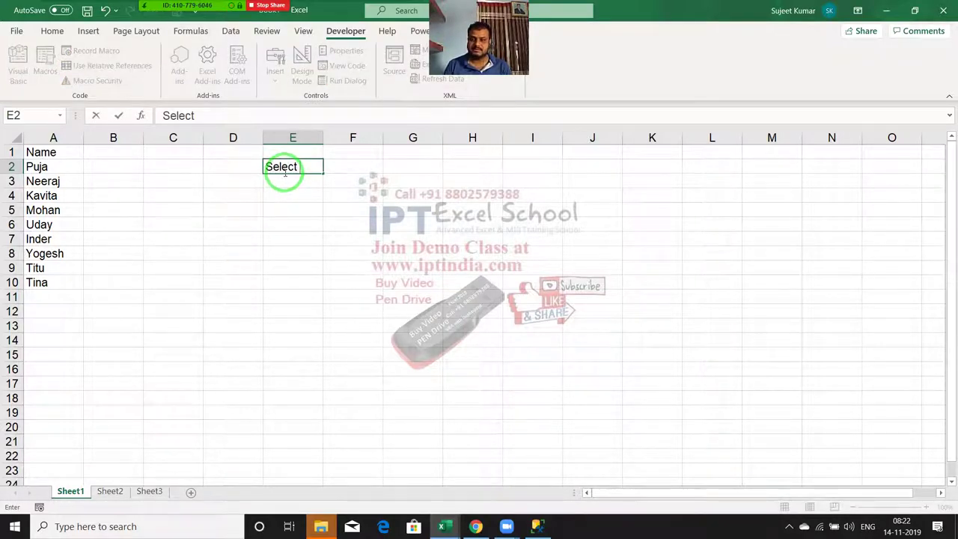
type(" Name")
key("Return")
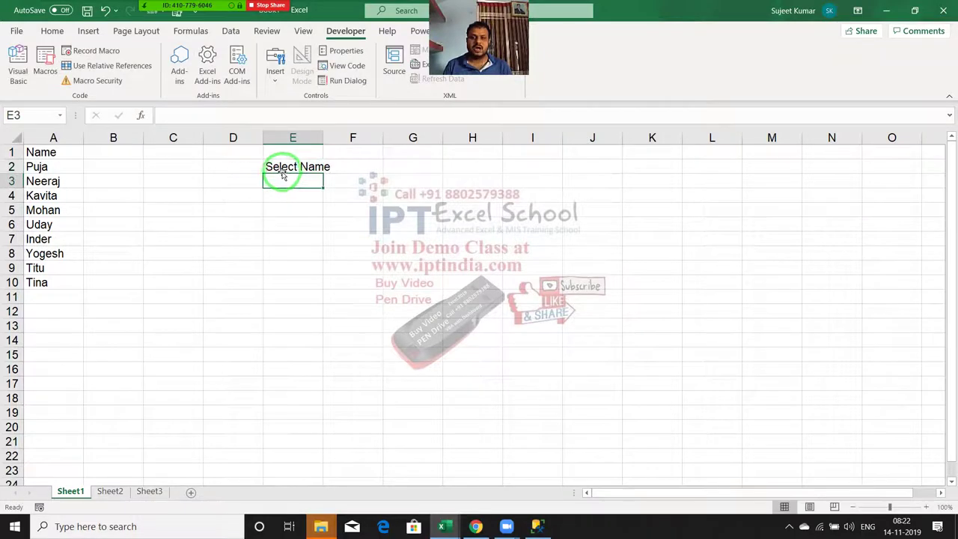
left_click_drag(320, 137, 331, 137)
Give F2 a List data validation sourced from $A$2:$A$10 and test its dropdown.
left_click(356, 166)
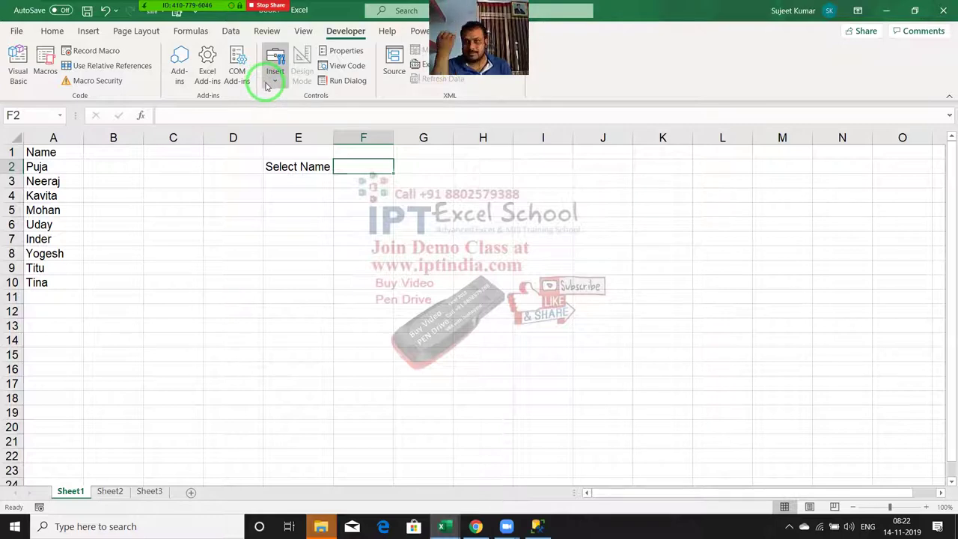
left_click(230, 31)
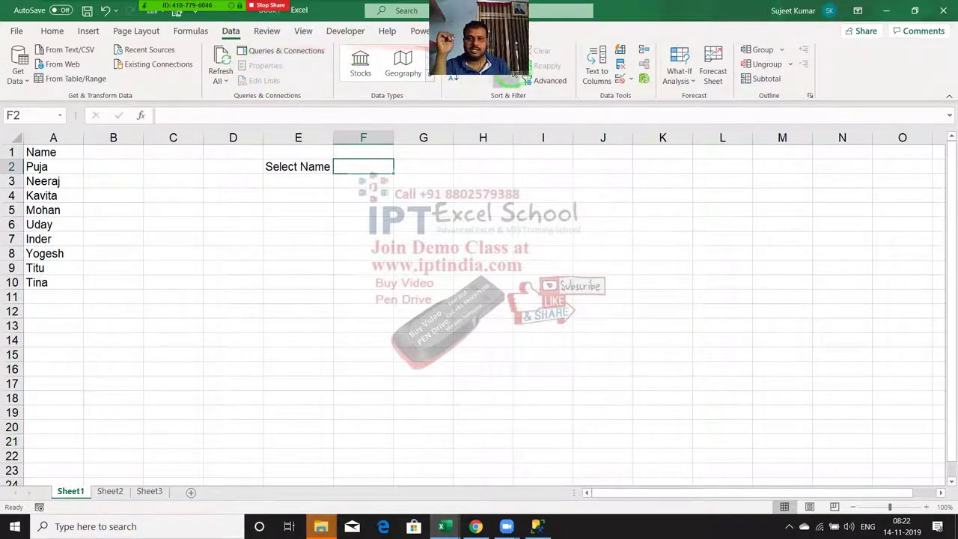
left_click(622, 77)
left_click(483, 198)
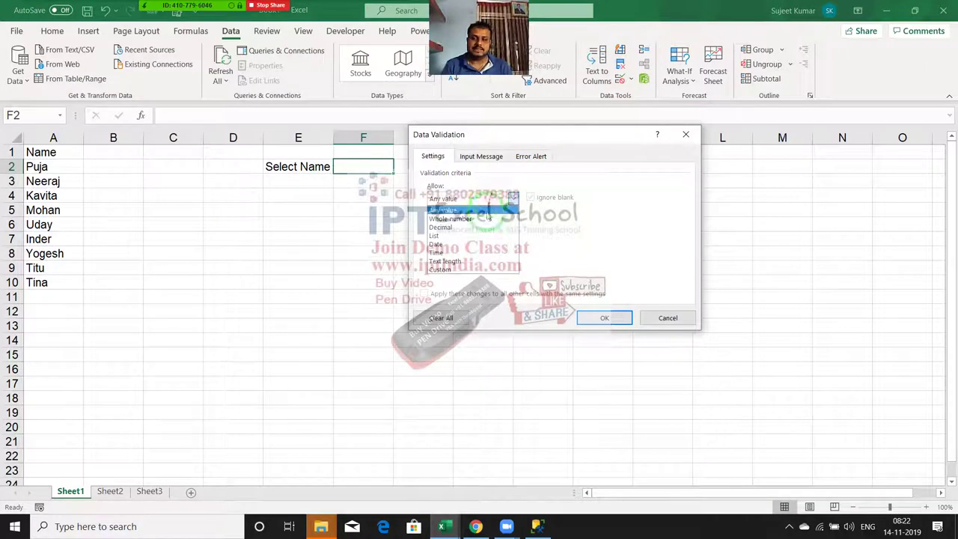
left_click(442, 235)
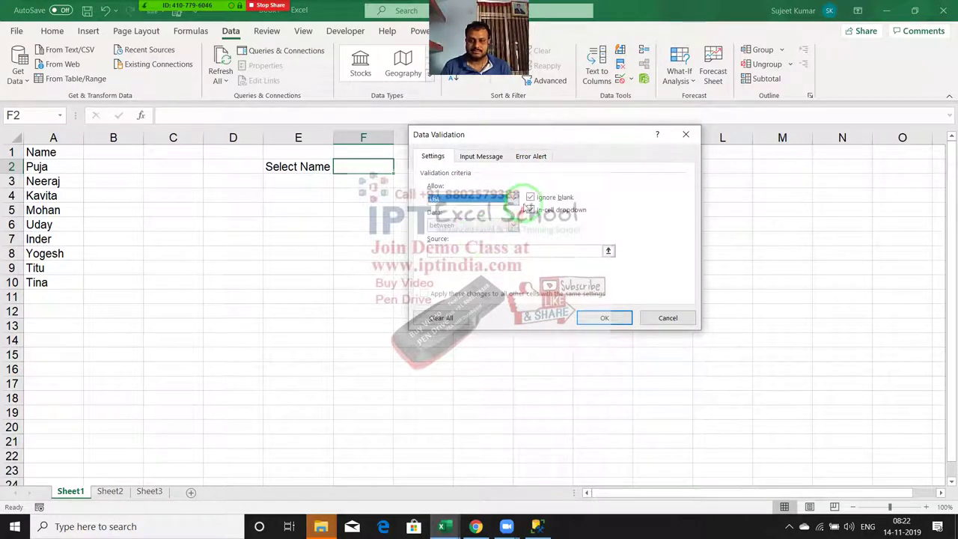
left_click(608, 251)
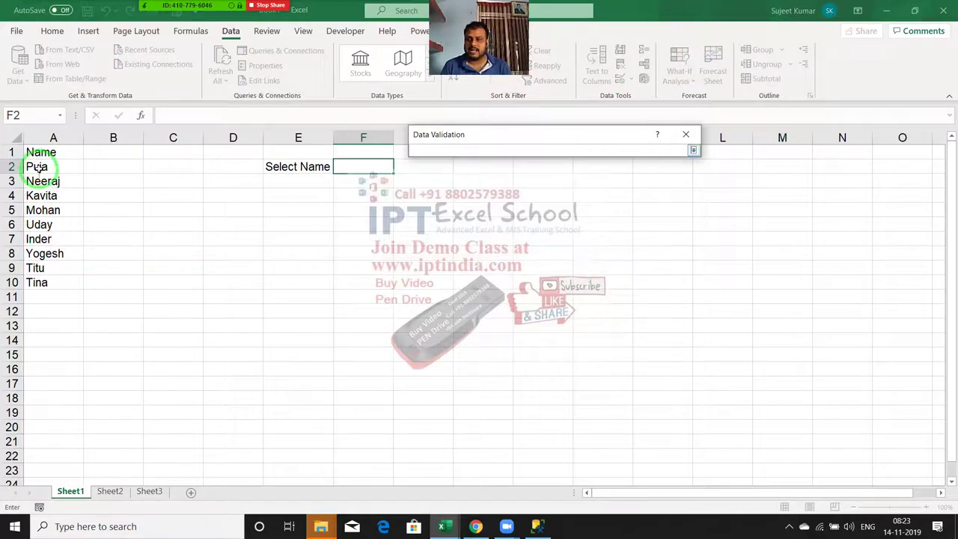
left_click_drag(37, 167, 36, 283)
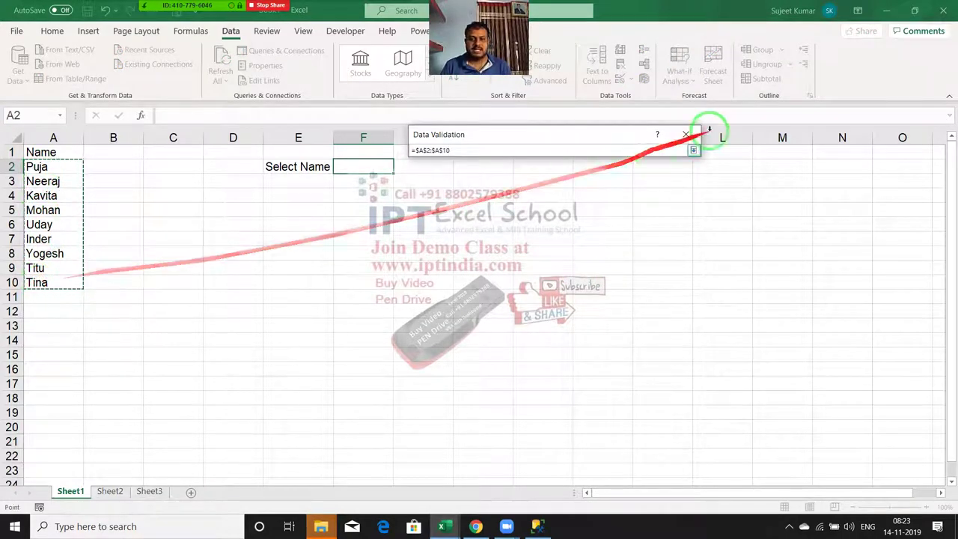
left_click(693, 150)
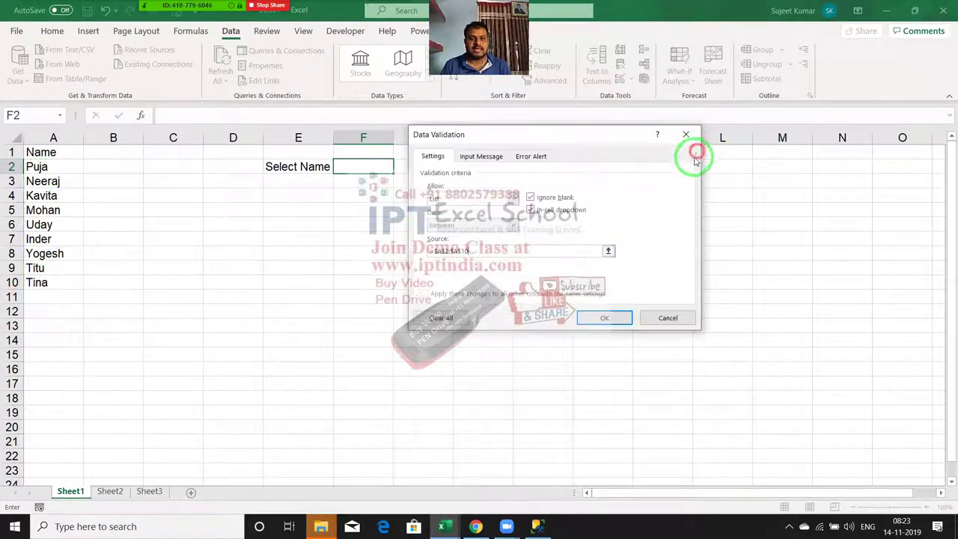
left_click(621, 314)
left_click(398, 168)
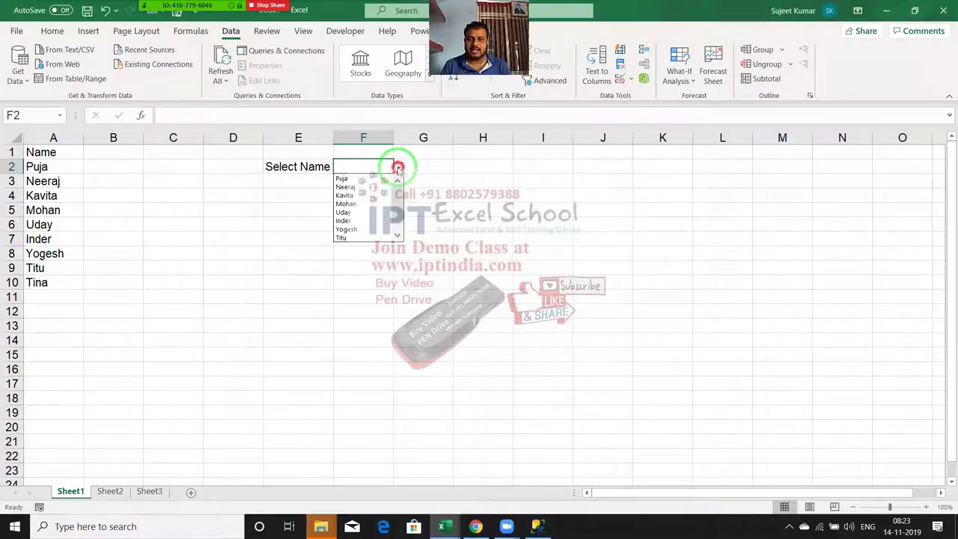
Widen column G and draw a Form Controls combo box across G2.
left_click(427, 165)
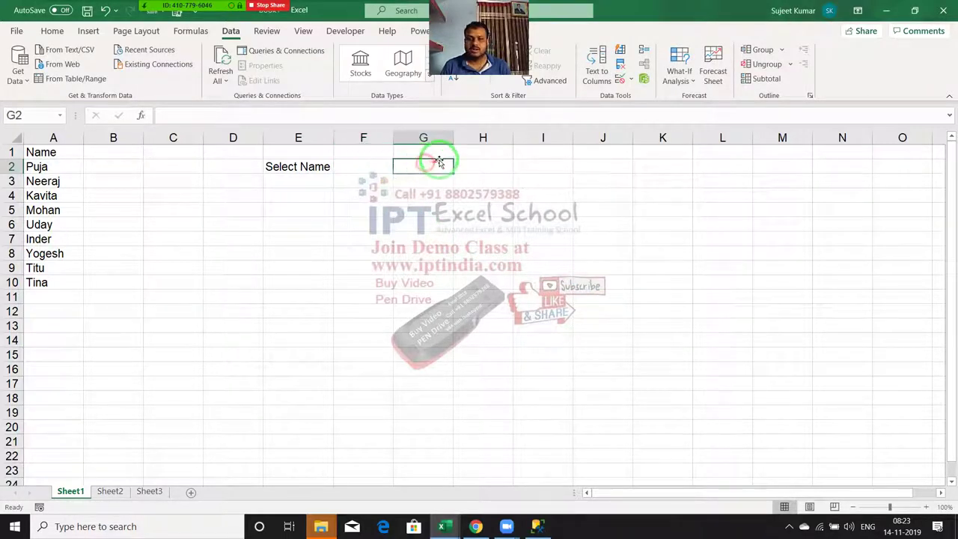
left_click_drag(453, 139, 469, 140)
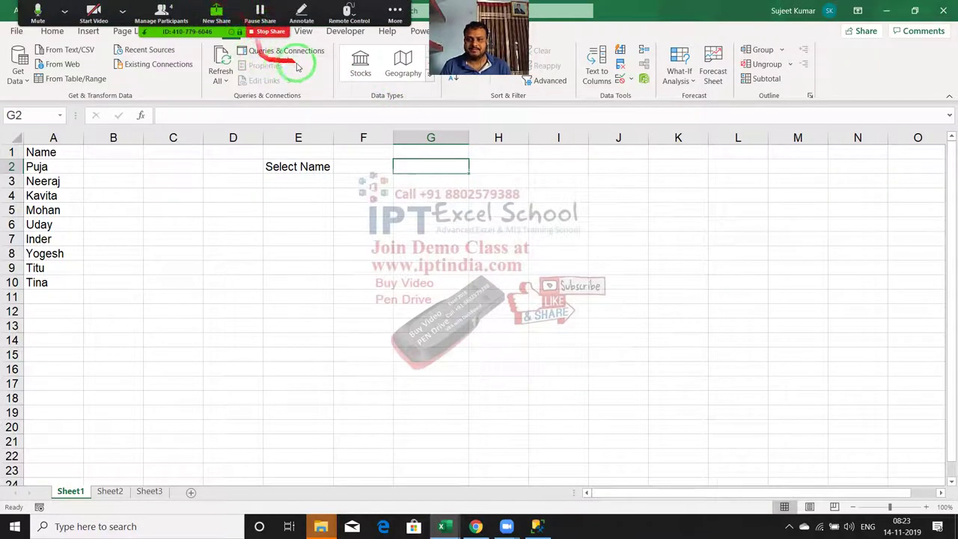
left_click(337, 34)
left_click(275, 78)
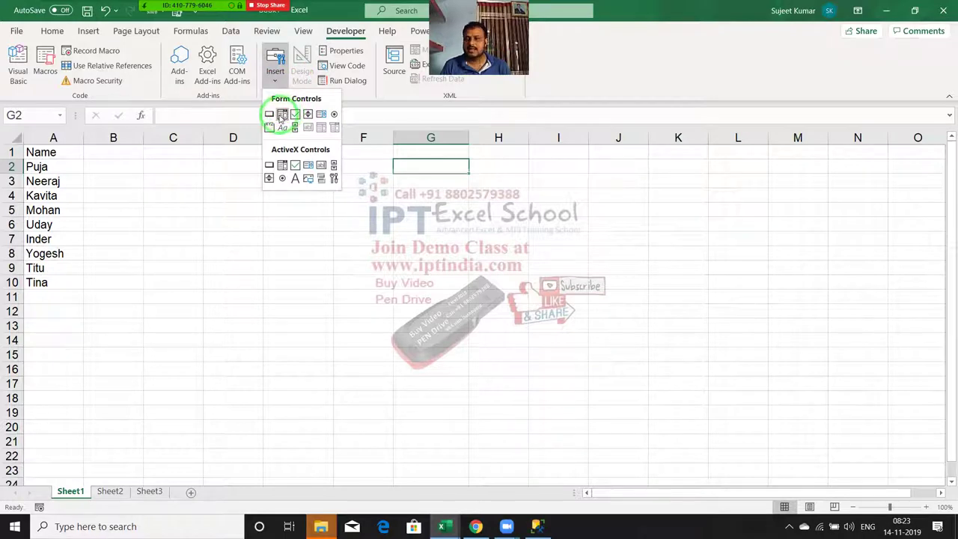
left_click(282, 114)
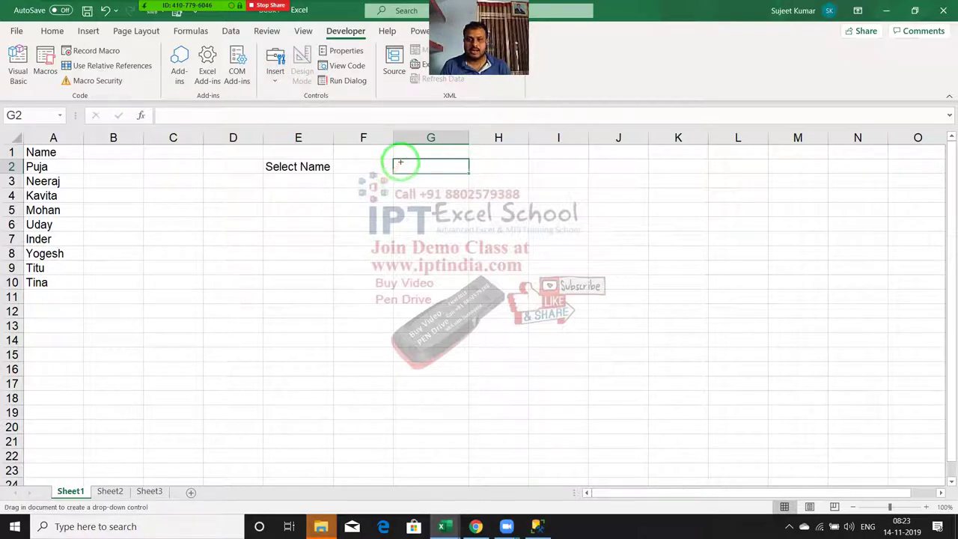
left_click_drag(393, 158, 470, 167)
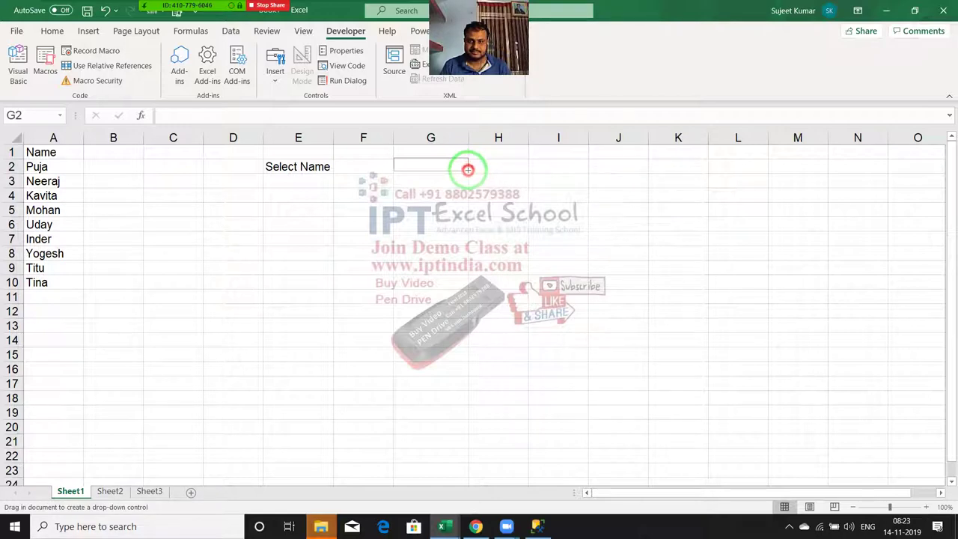
left_click_drag(468, 170, 468, 171)
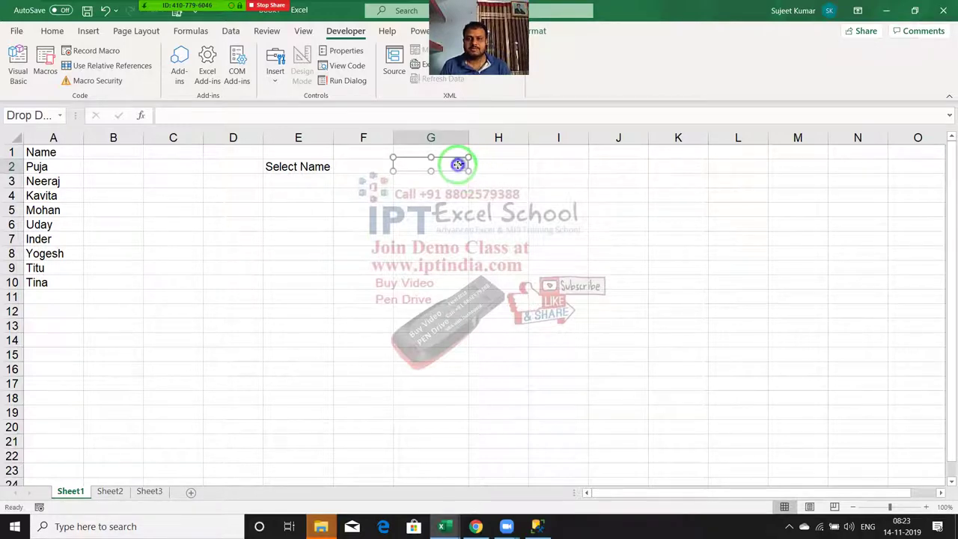
Set the combo box's Format Control input range to $A$2:$A$10.
right_click(461, 166)
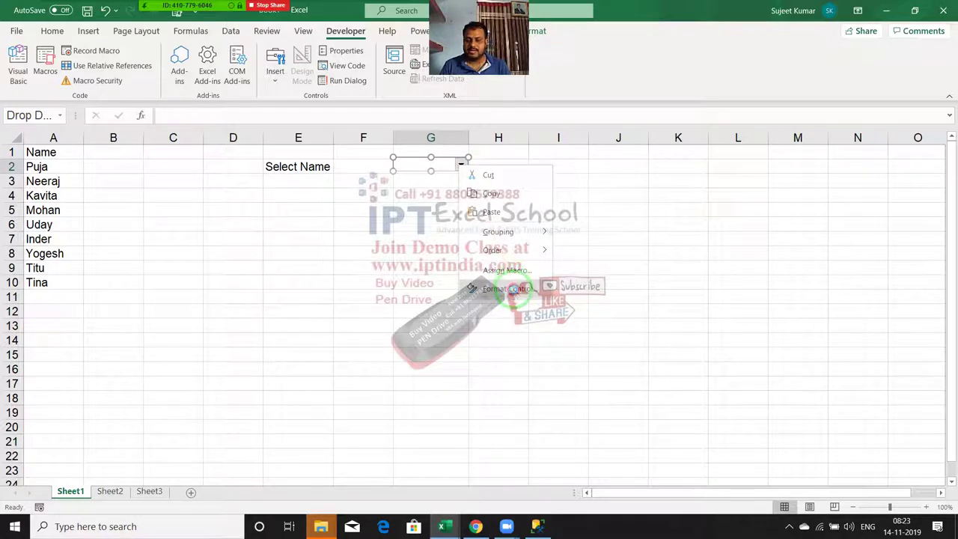
left_click(514, 290)
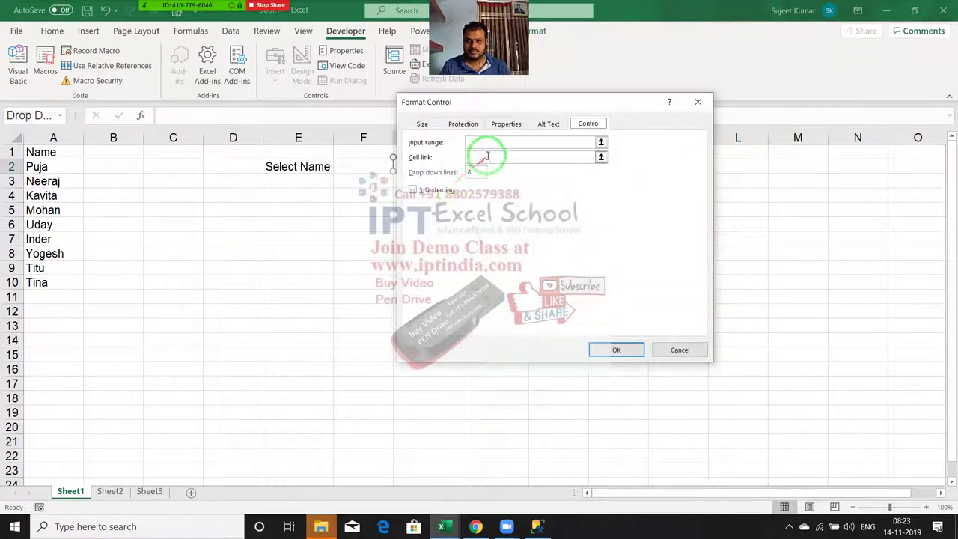
left_click(487, 141)
left_click_drag(53, 166, 46, 283)
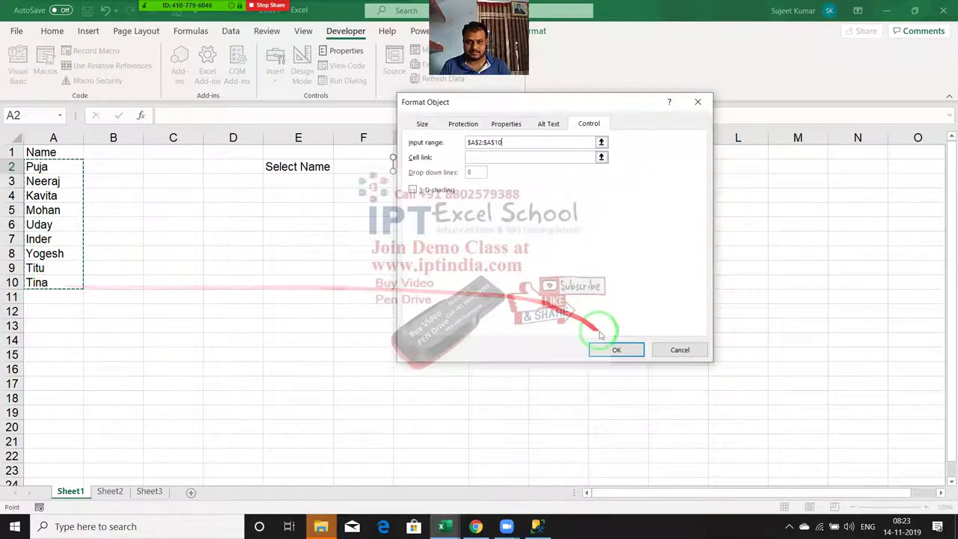
left_click(616, 349)
left_click(541, 220)
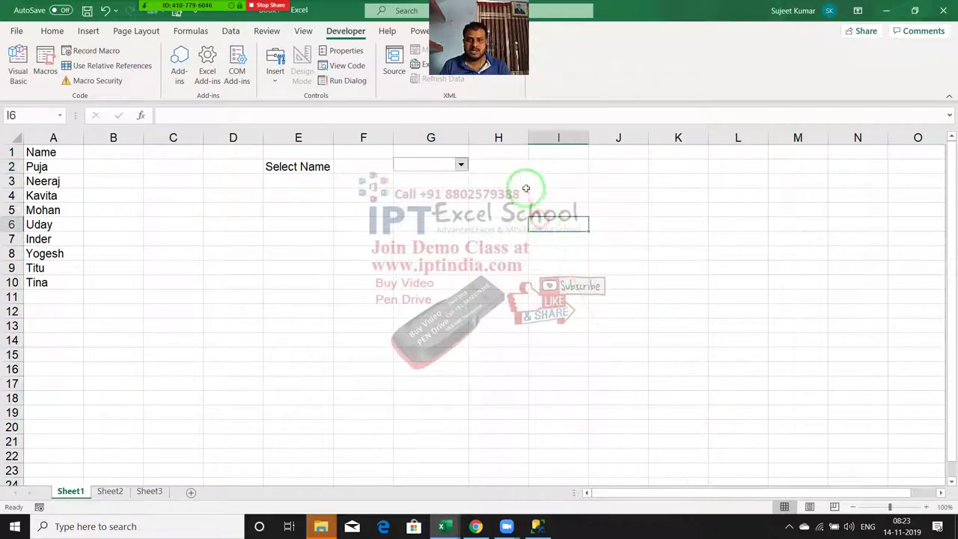
Draw an ActiveX ComboBox in H2 and open its Properties window beside the sheet.
left_click(275, 79)
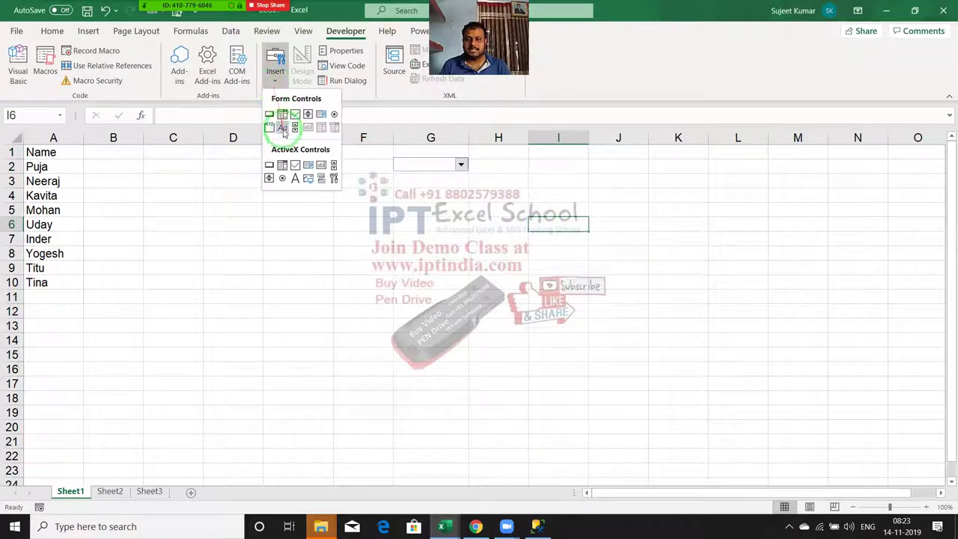
left_click(281, 165)
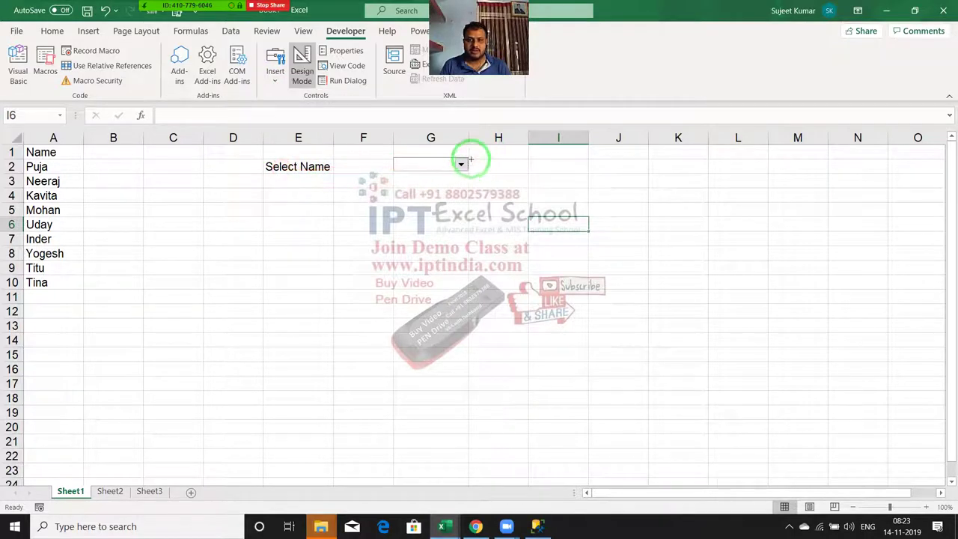
left_click_drag(472, 159, 527, 173)
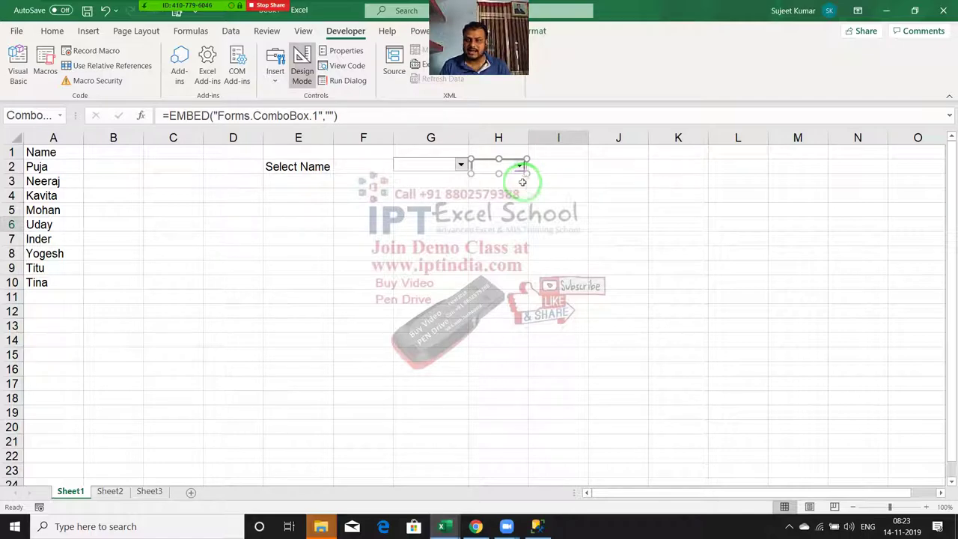
left_click(340, 50)
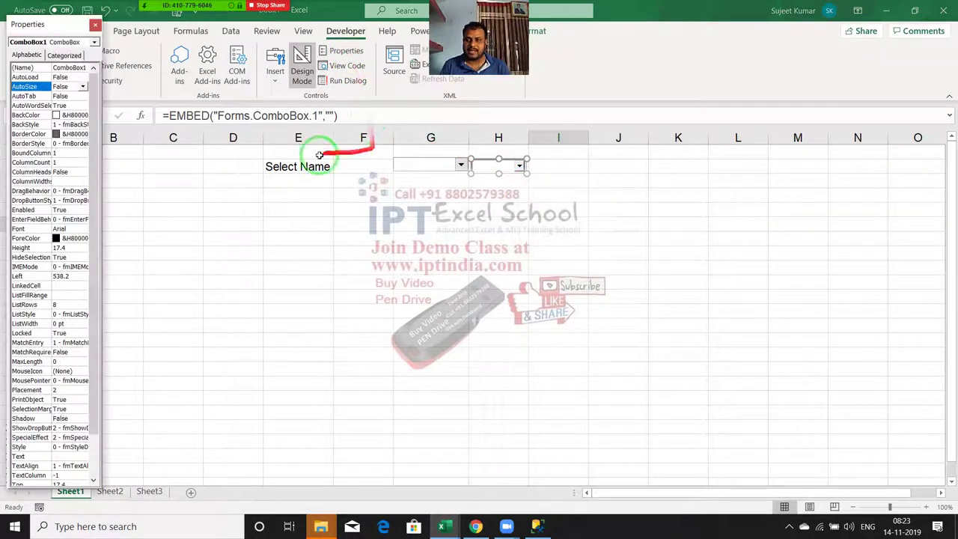
left_click_drag(46, 24, 611, 39)
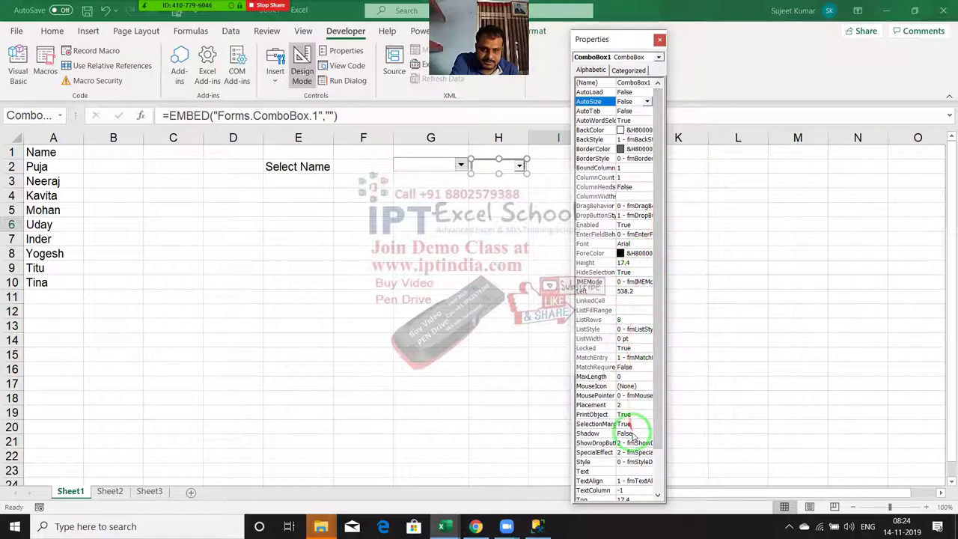
Switch ComboBox1's properties to Categorized view and widen the window.
scroll(633, 439, "down", 1)
scroll(633, 439, "down", 1)
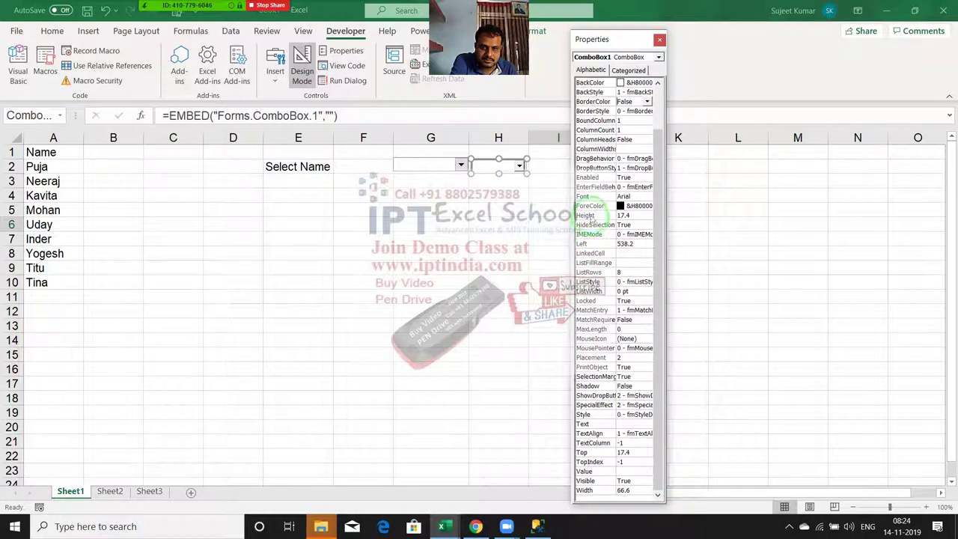
scroll(591, 201, "up", 2)
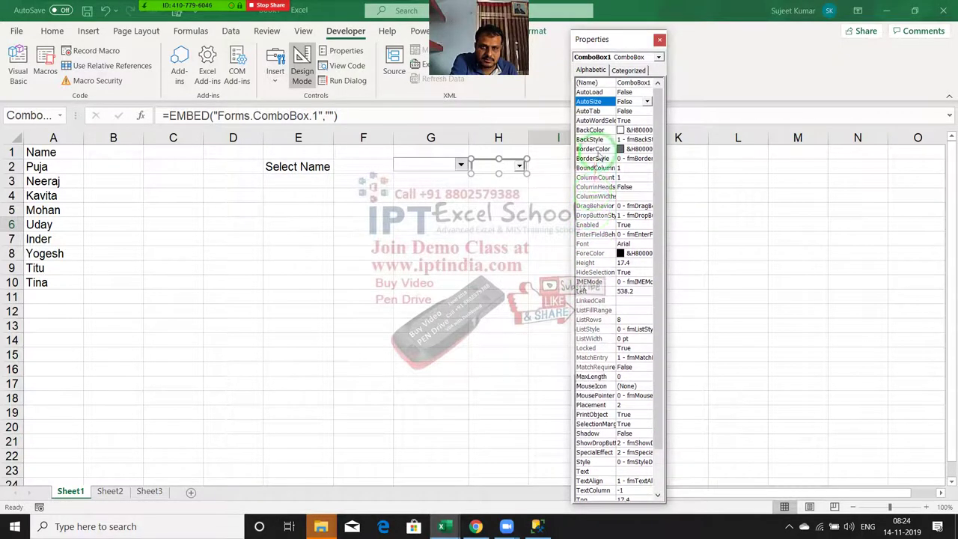
left_click(626, 70)
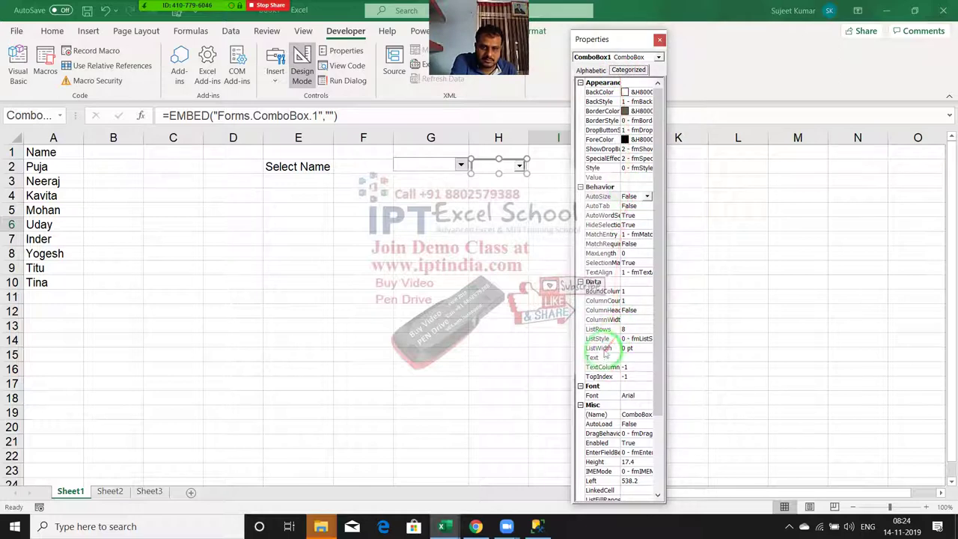
left_click(619, 330)
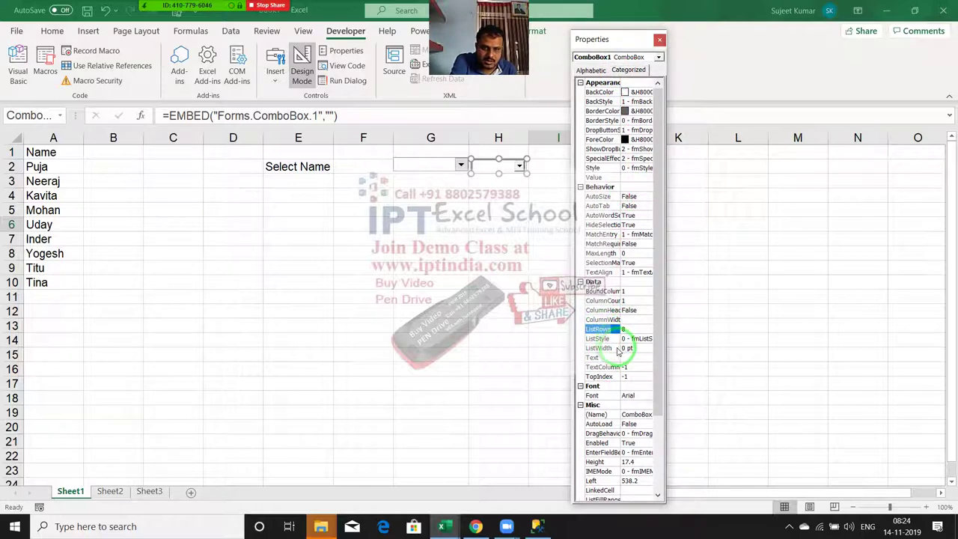
left_click_drag(667, 322, 772, 322)
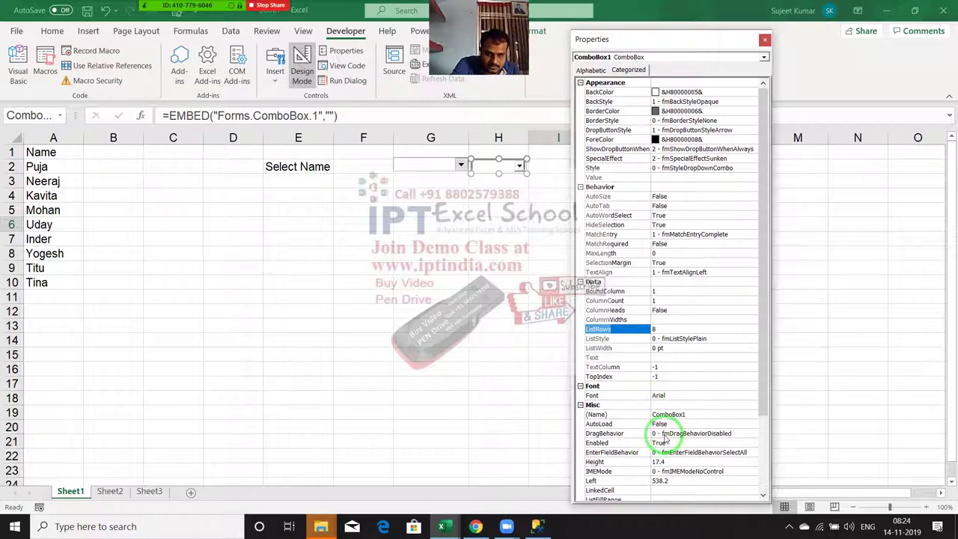
Scroll through the categorized properties, stopping at TopIndex.
scroll(666, 440, "down", 1)
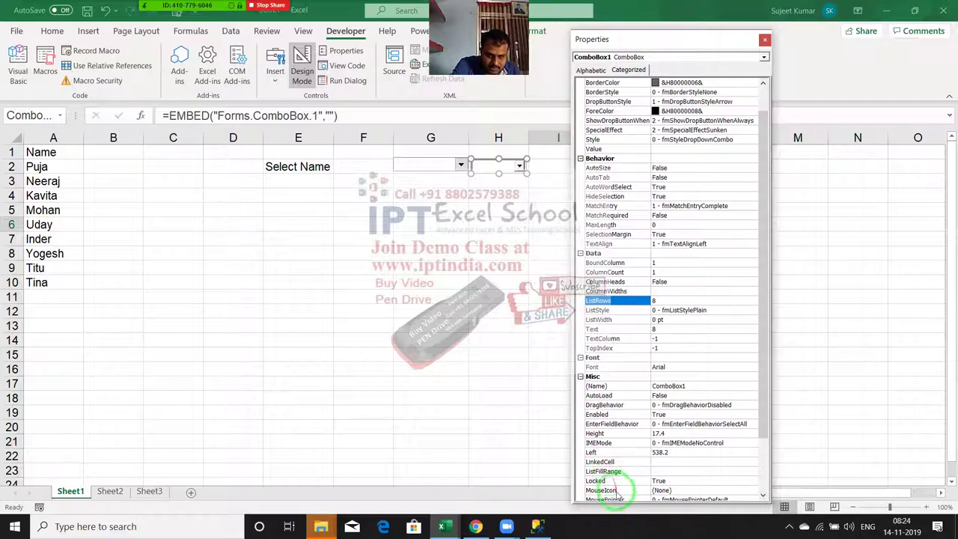
scroll(644, 480, "down", 1)
scroll(646, 477, "down", 2)
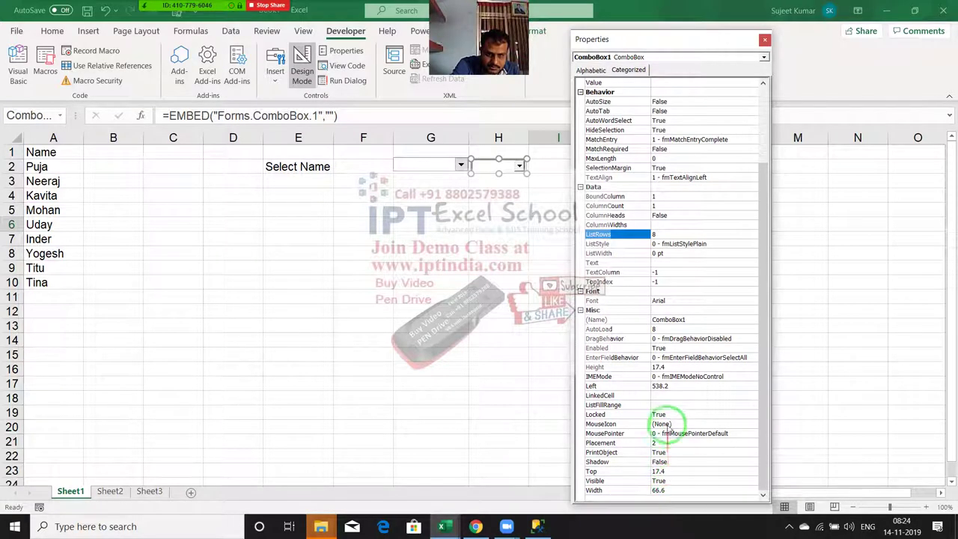
scroll(669, 423, "up", 1)
scroll(669, 425, "up", 1)
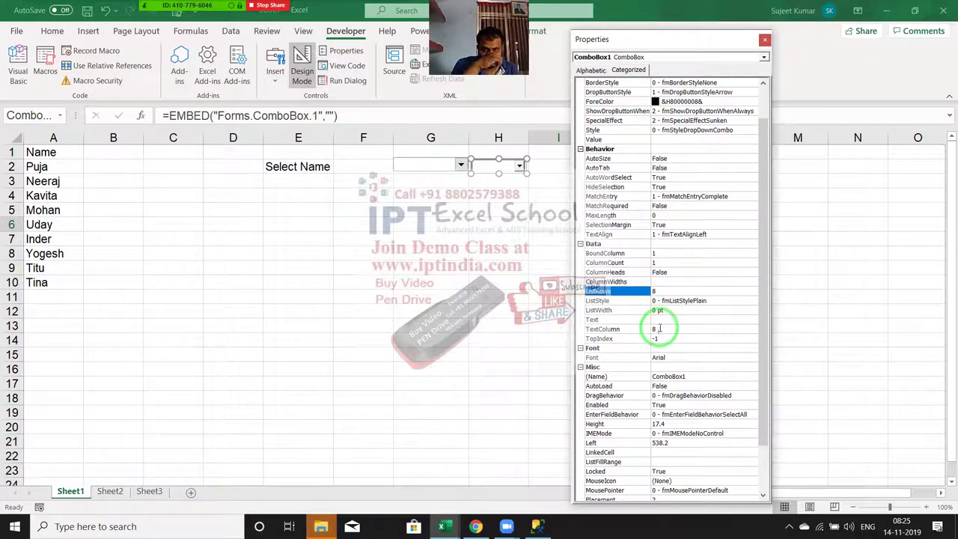
scroll(666, 322, "up", 2)
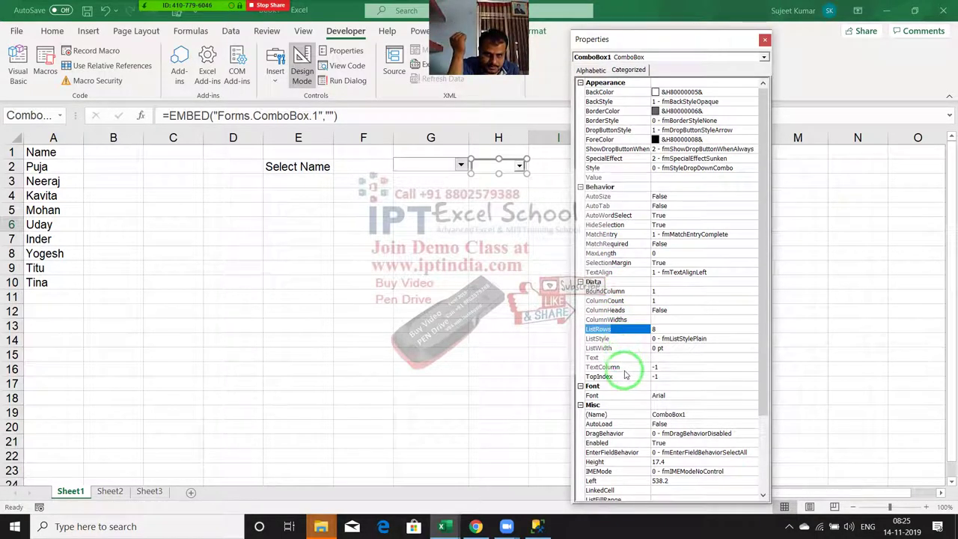
left_click(626, 376)
scroll(626, 378, "down", 3)
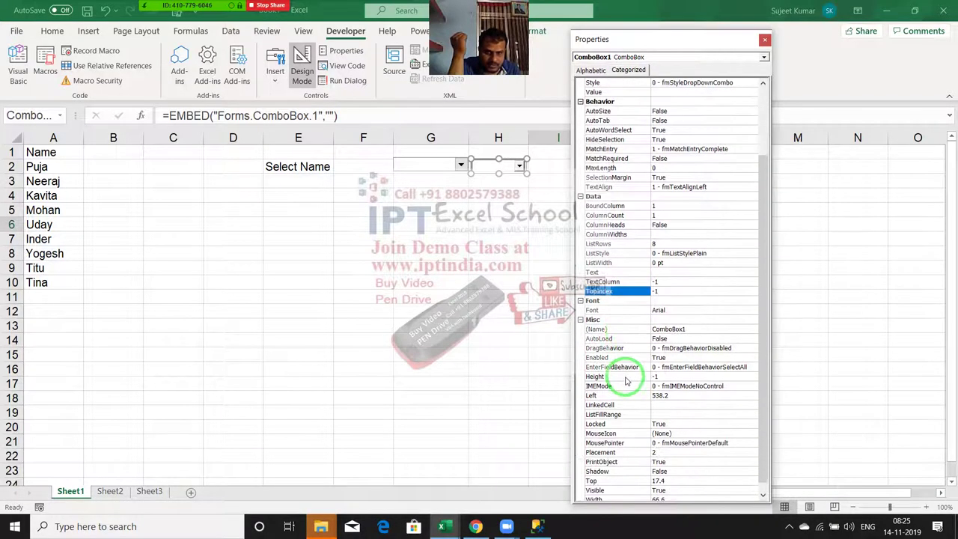
scroll(626, 382, "down", 1)
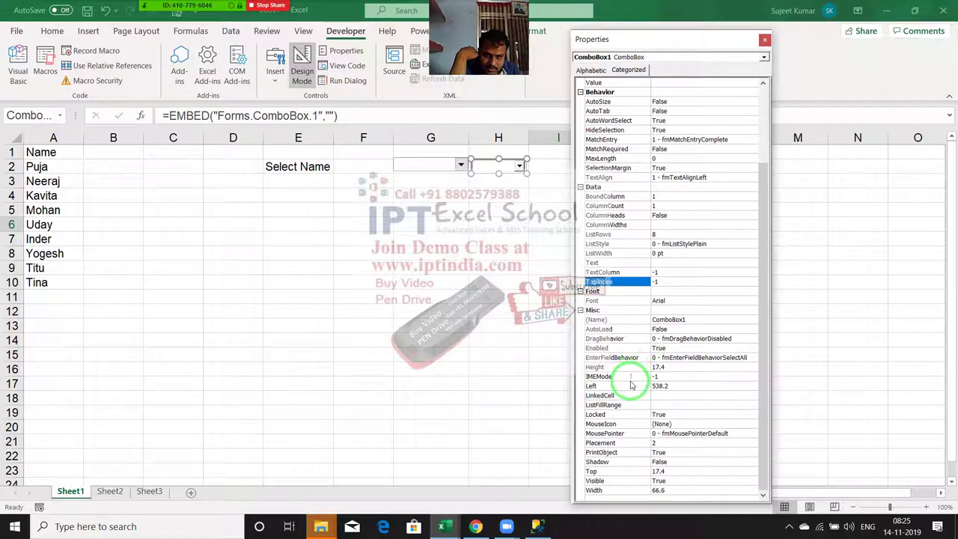
Start editing LinkedCell, pointing at cell A2, then reselect ComboBox1.
left_click(632, 397)
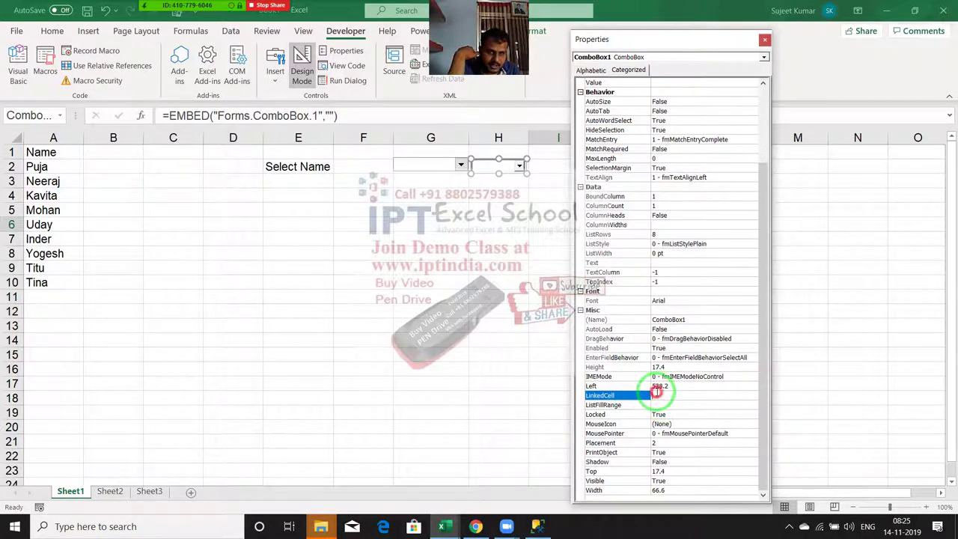
left_click(656, 393)
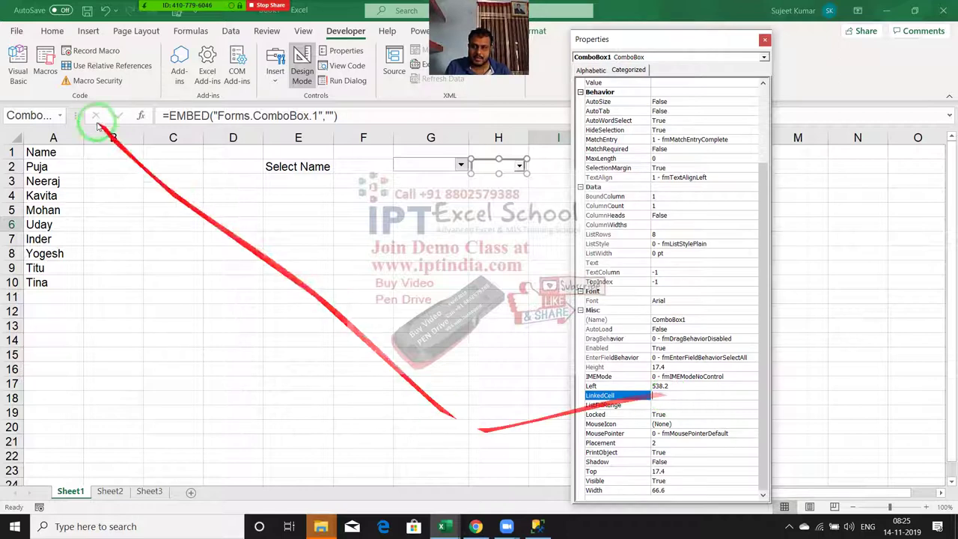
left_click(57, 168)
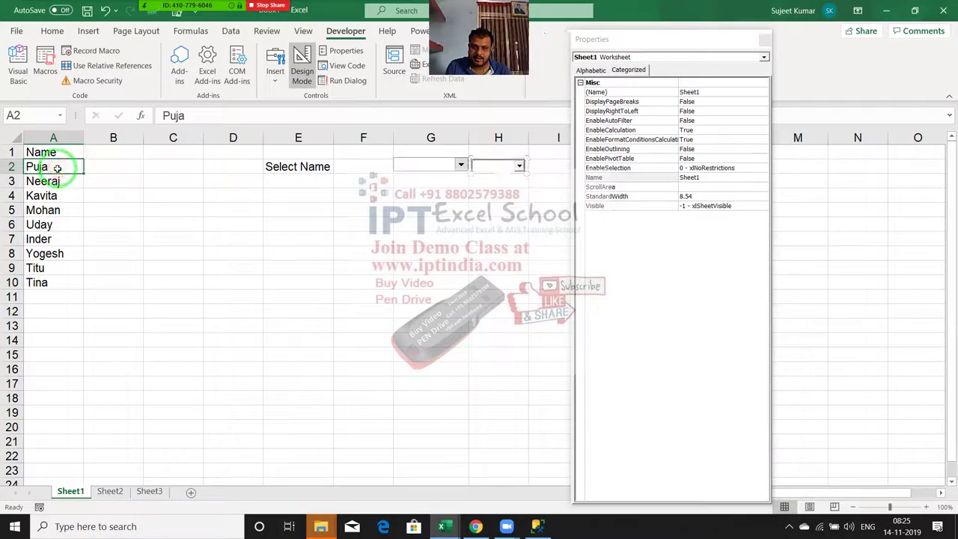
left_click(499, 167)
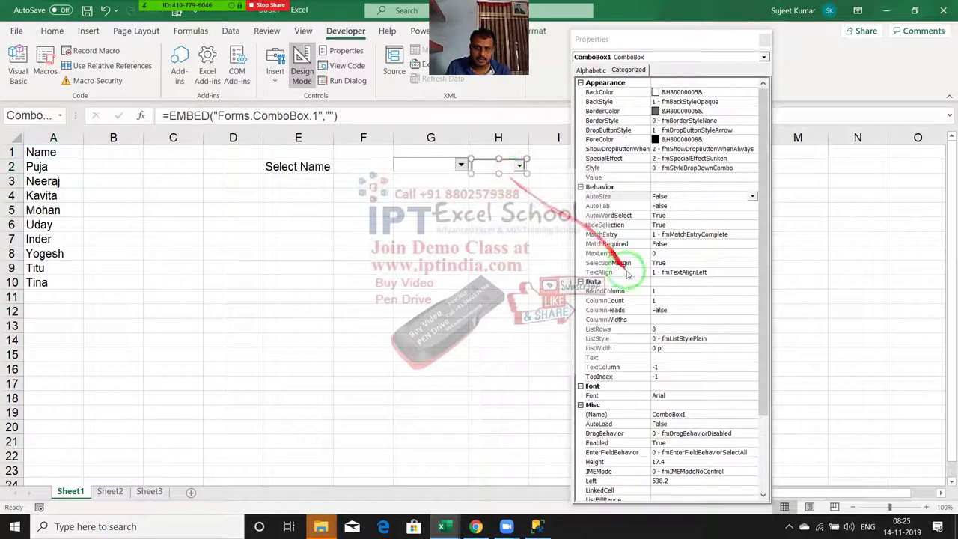
scroll(666, 397, "down", 2)
scroll(663, 404, "down", 2)
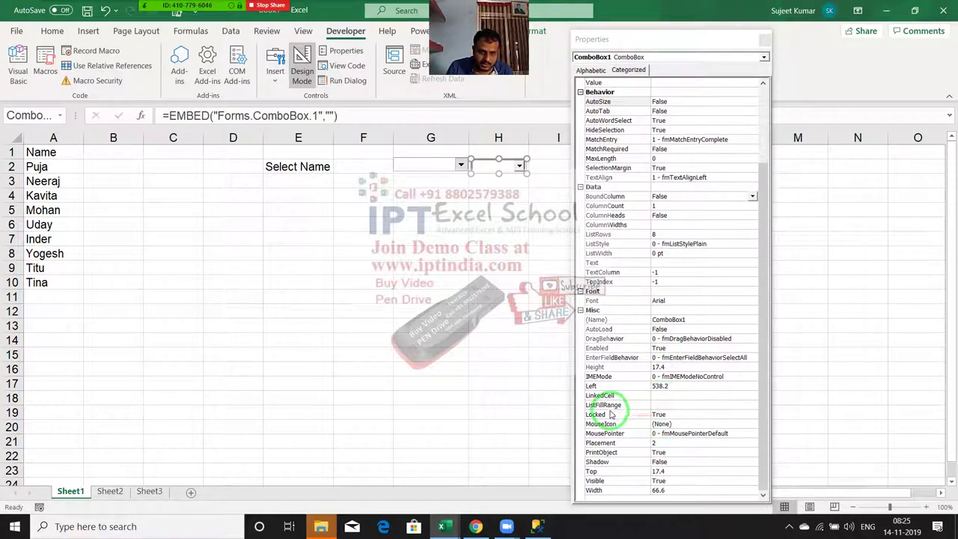
Set ComboBox1's LinkedCell to A2:A10 so the H2 box displays Puja.
left_click(655, 397)
type("shheet1!")
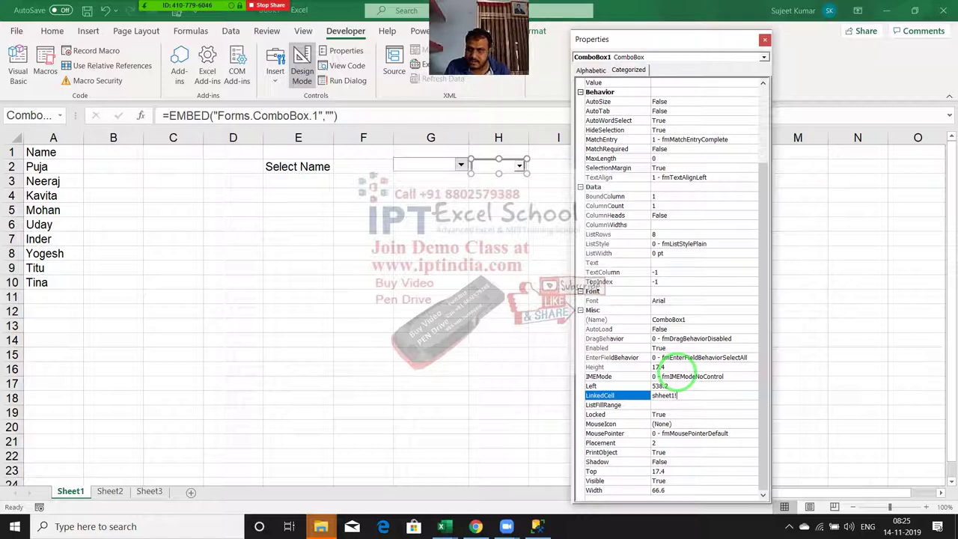
type("a2:A10")
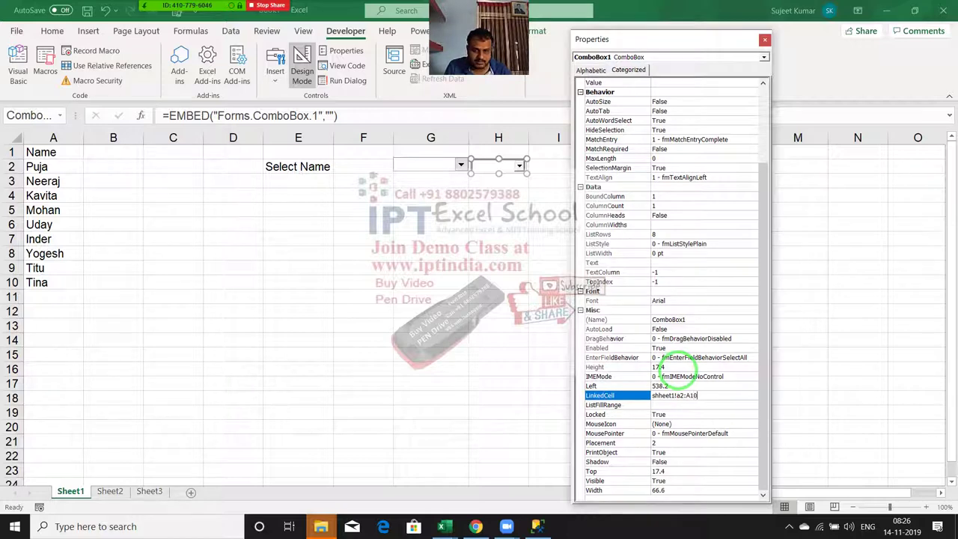
key("Return")
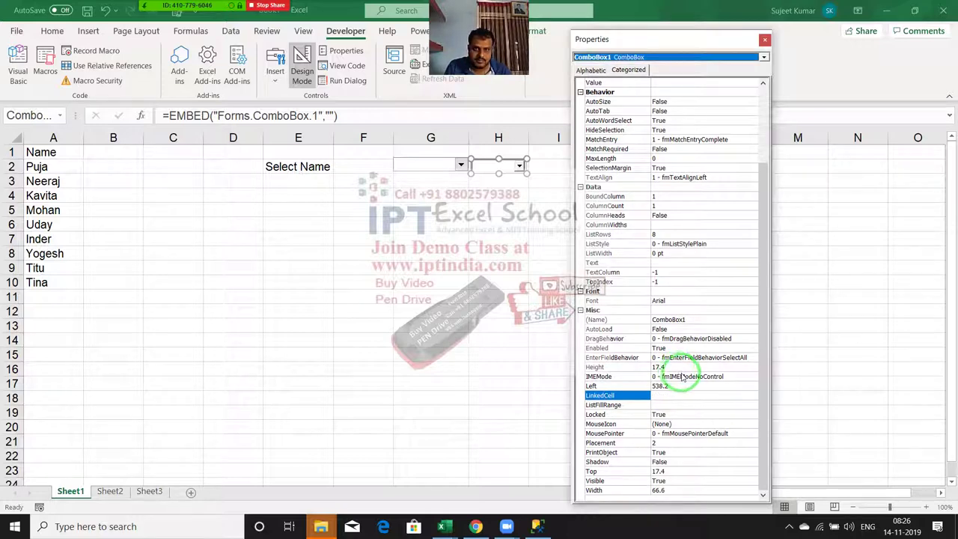
left_click(692, 399)
type("a1")
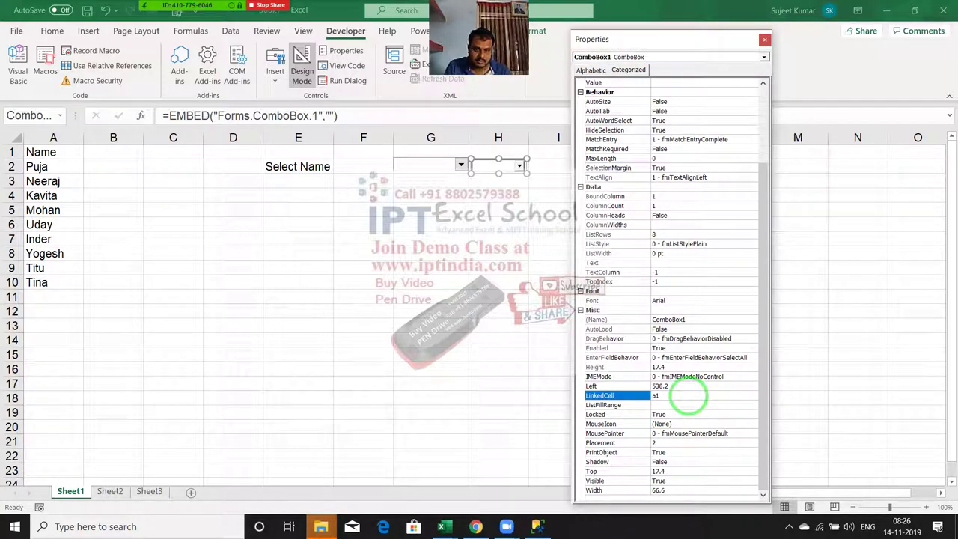
key("Return")
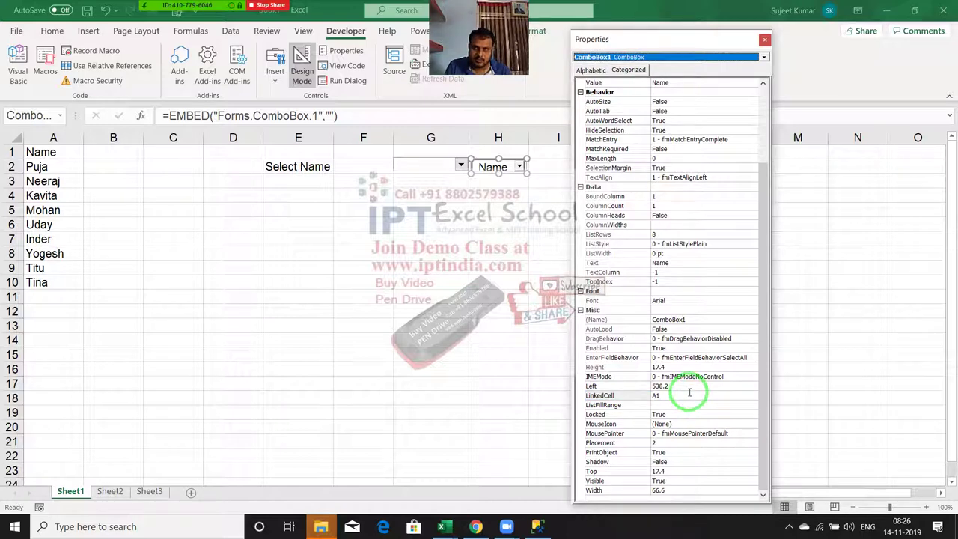
left_click(678, 394)
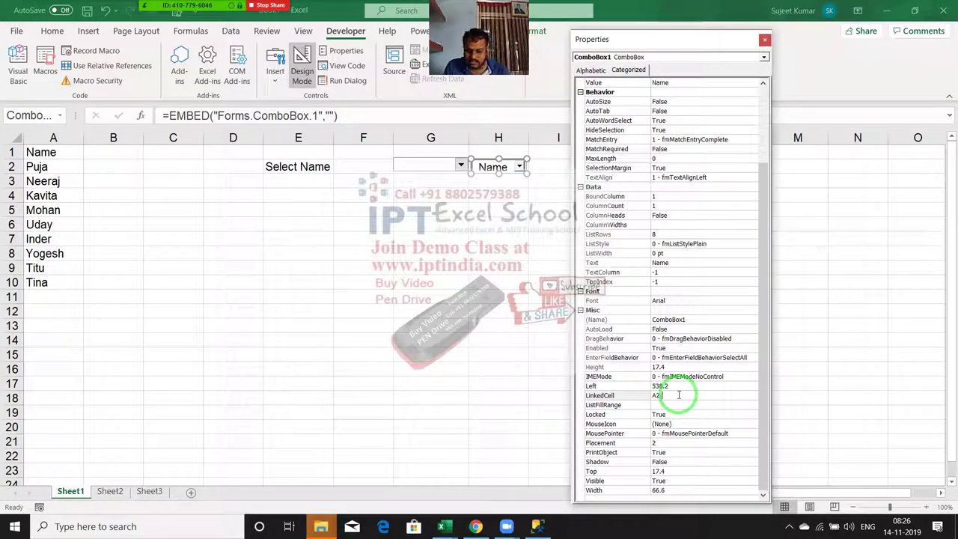
left_click(681, 395)
type(":A10")
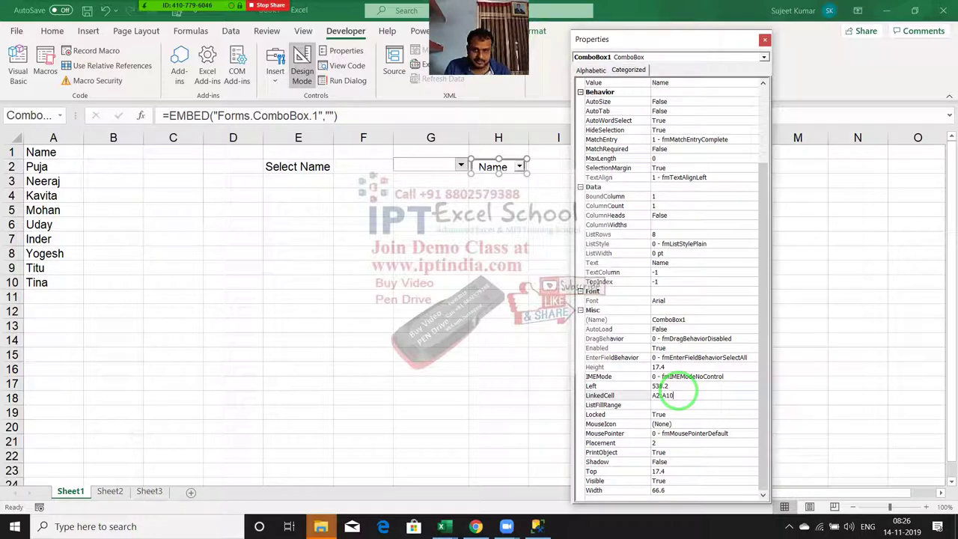
left_click(677, 404)
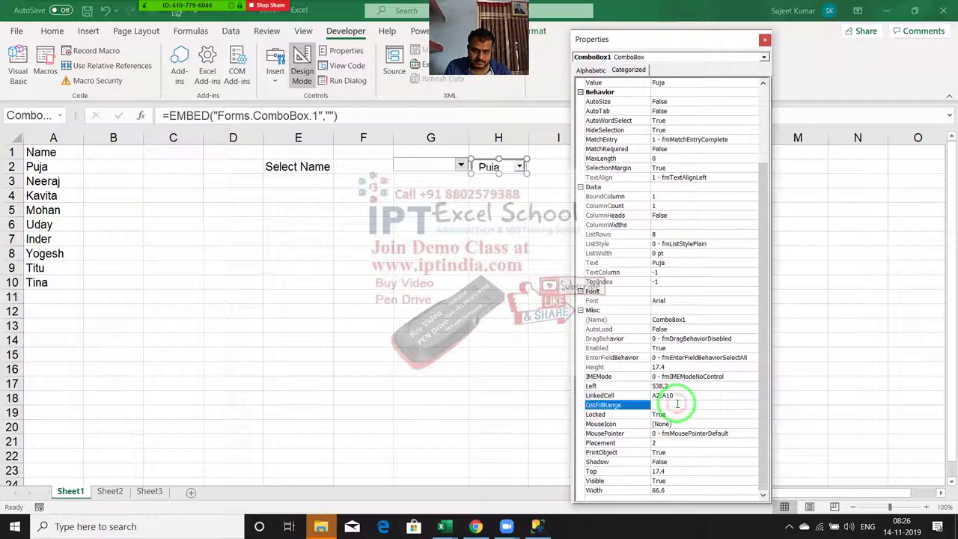
left_click(676, 395)
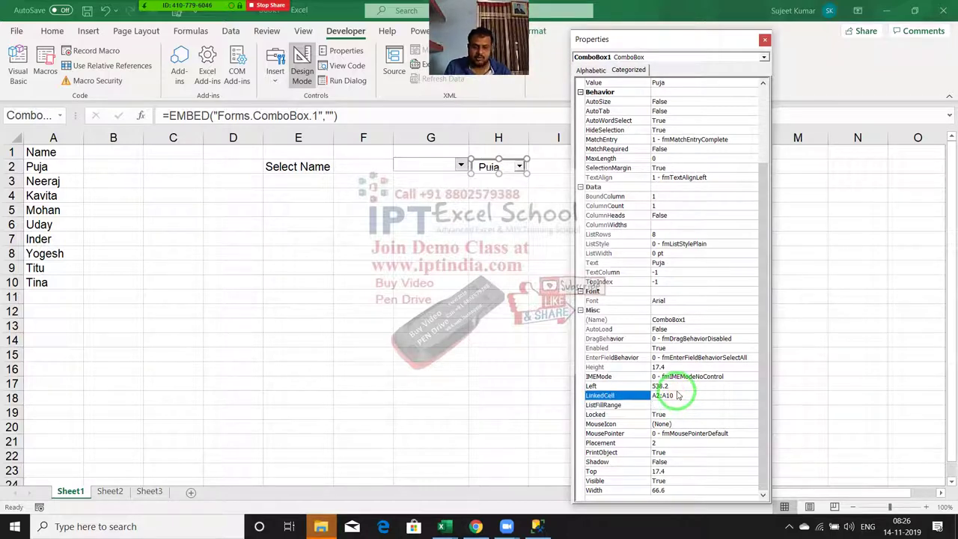
Leave design mode and choose Mohan in F2 and the first combo box.
left_click(764, 38)
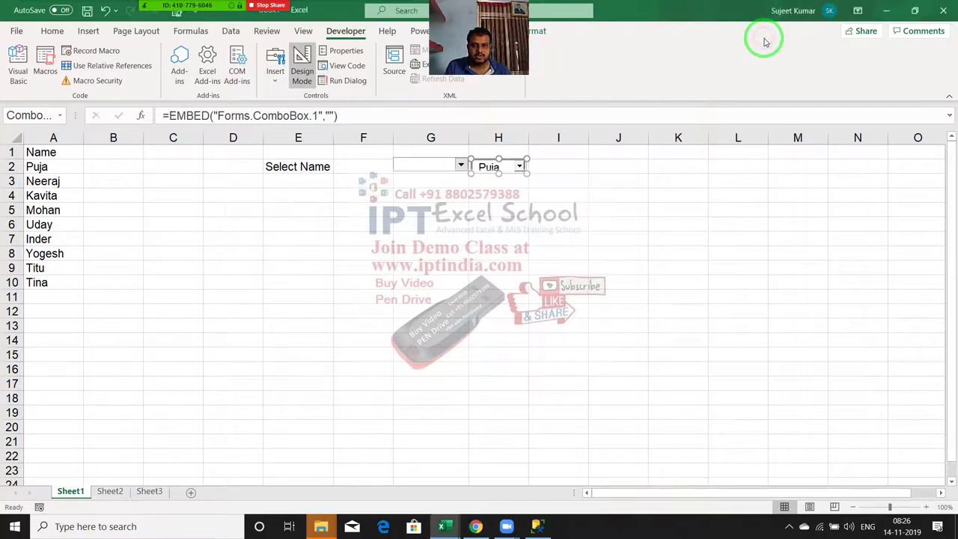
left_click(302, 73)
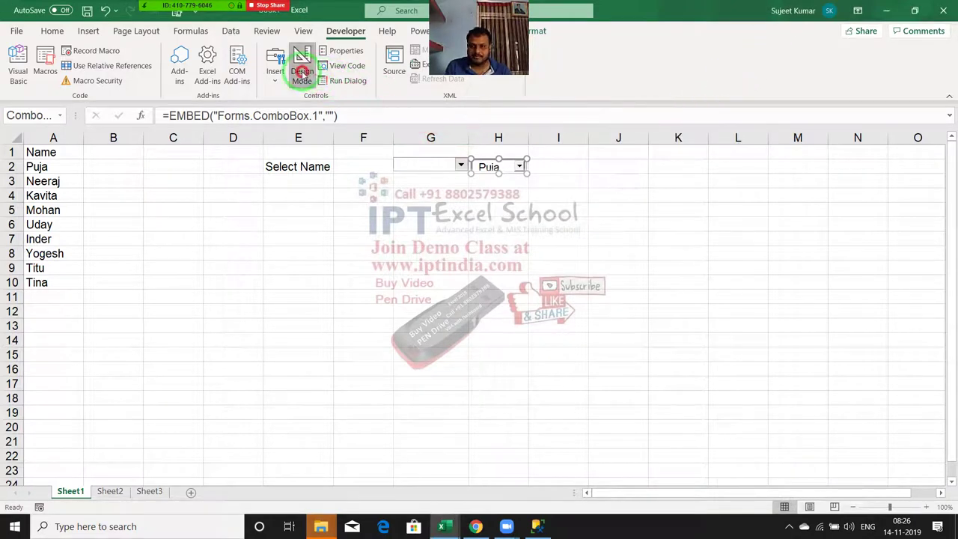
left_click(374, 167)
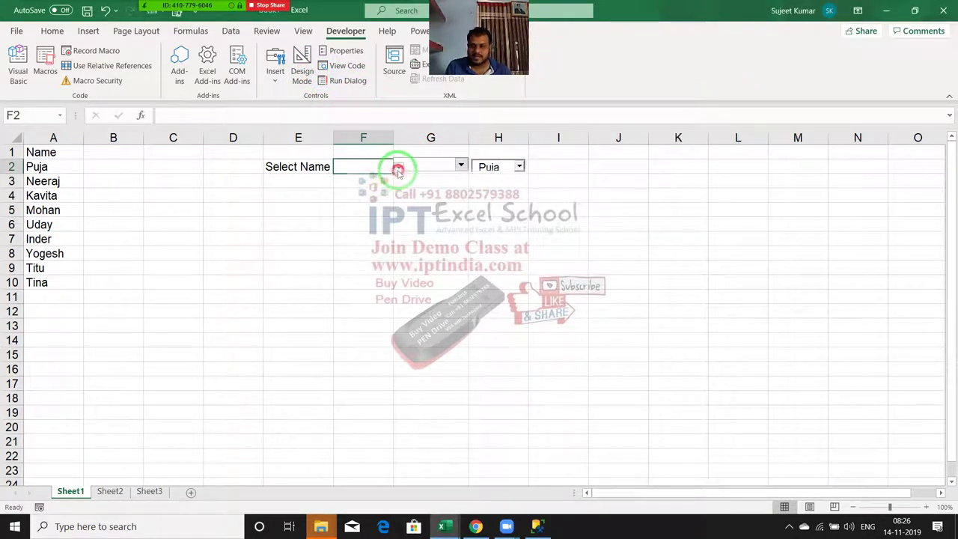
left_click(398, 168)
left_click(363, 197)
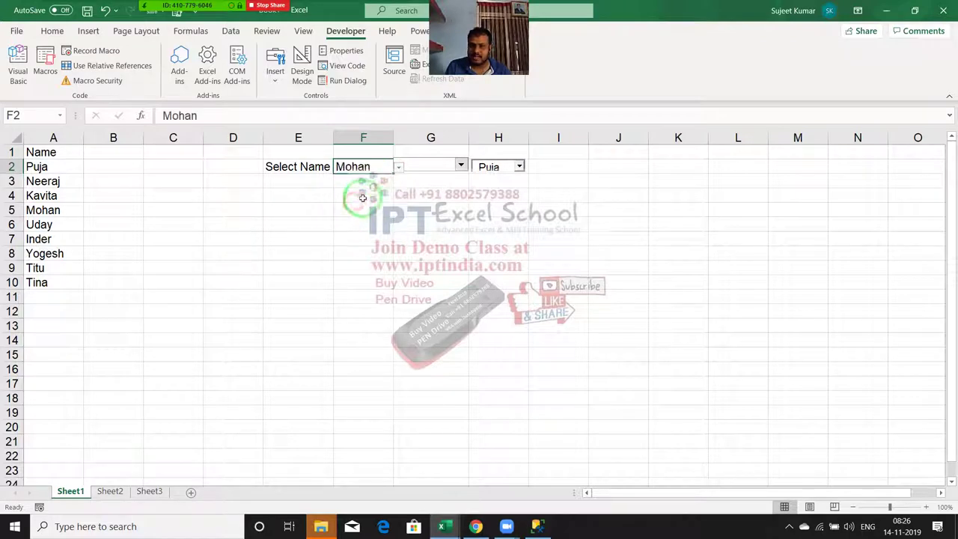
left_click(404, 195)
left_click(461, 165)
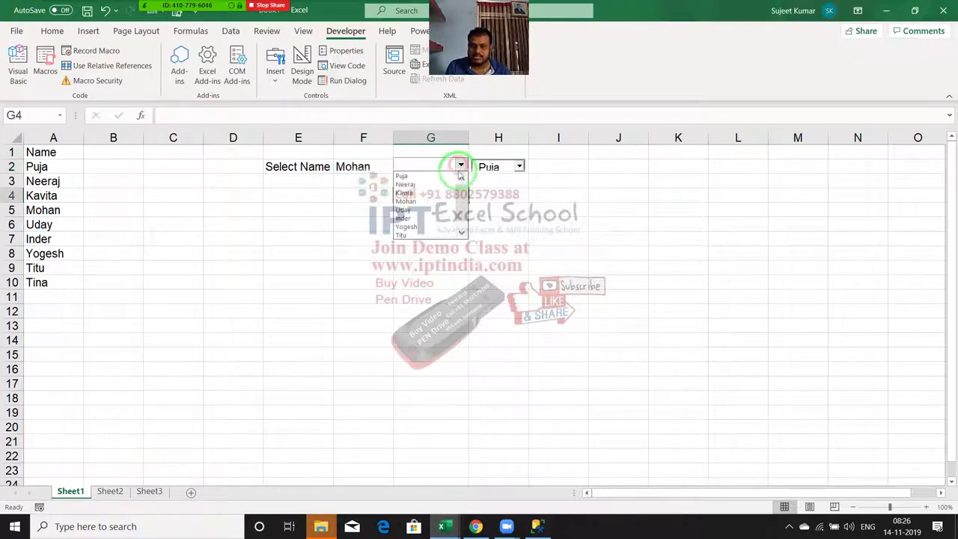
left_click(421, 202)
left_click(495, 194)
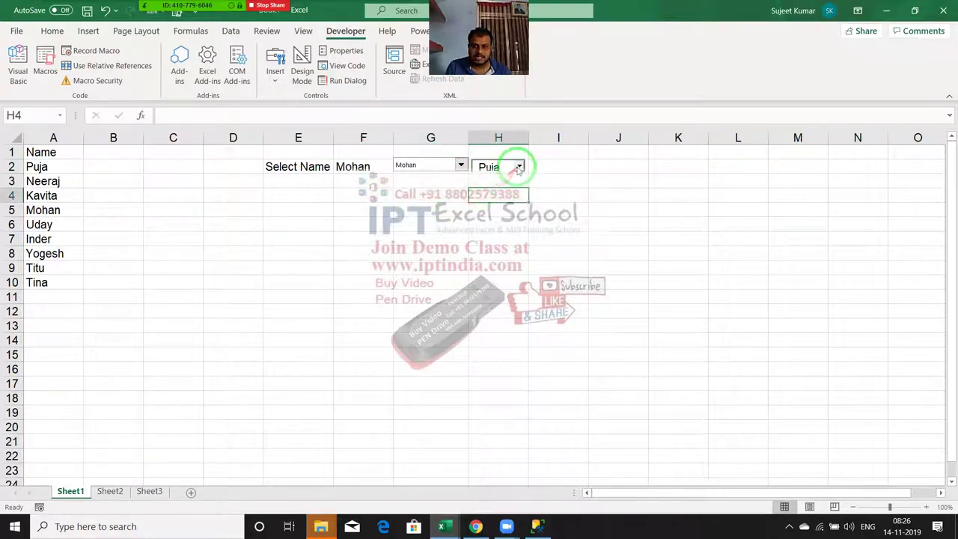
Try the H2 combo box's list repeatedly; it shows no names.
left_click(519, 167)
left_click(519, 167)
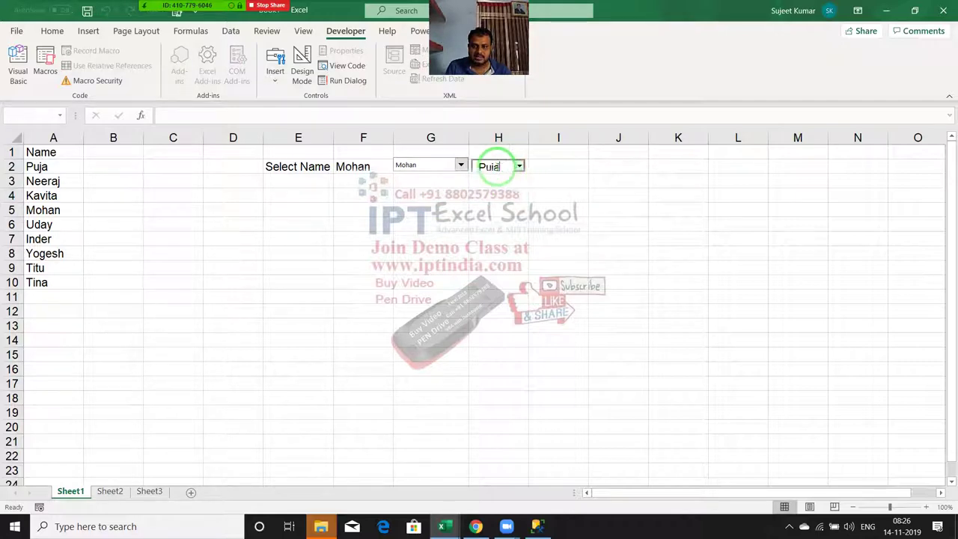
left_click(503, 209)
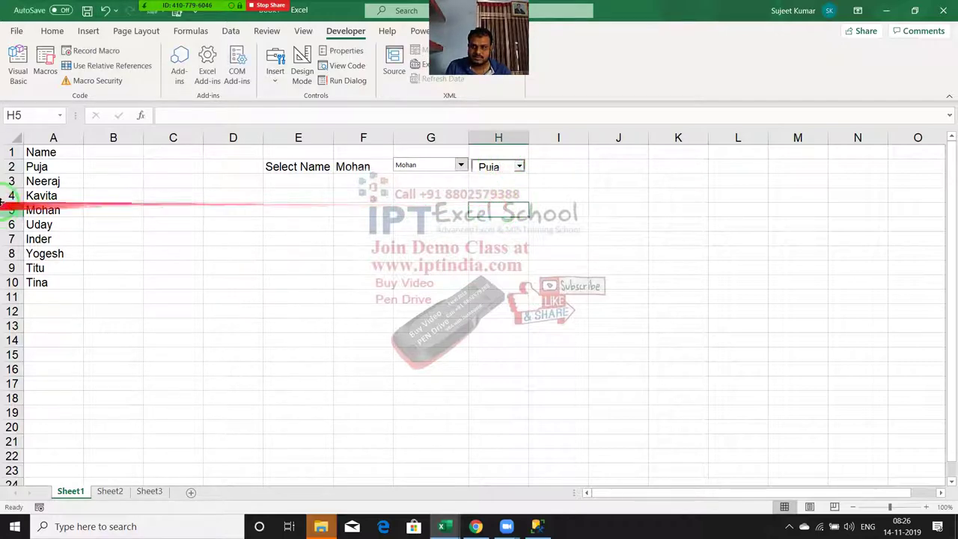
left_click(49, 180)
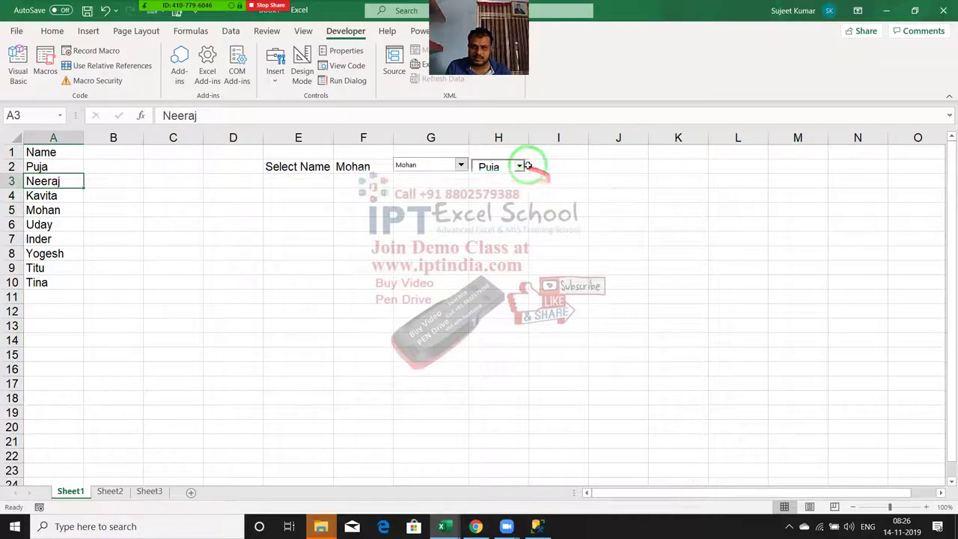
left_click(519, 167)
left_click(519, 167)
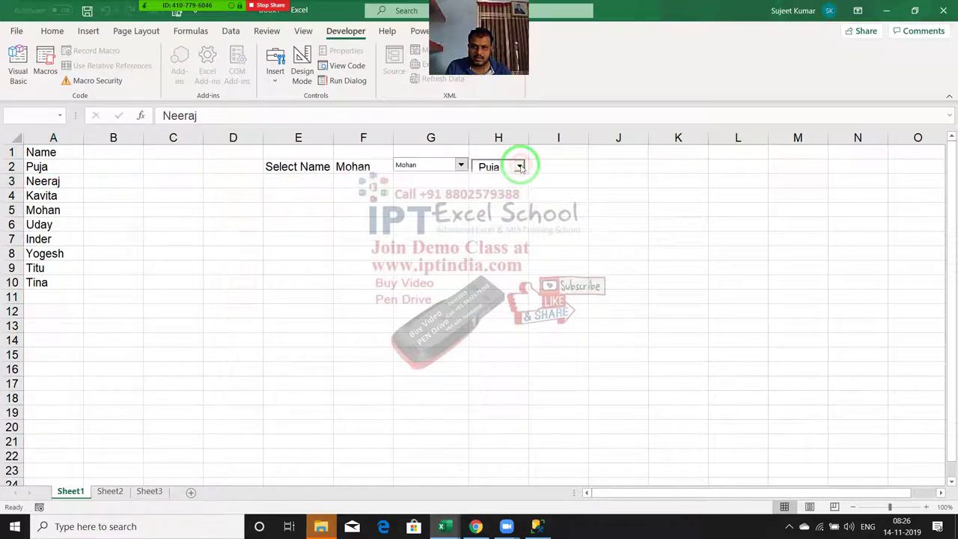
left_click(519, 167)
left_click(519, 167)
left_click(480, 181)
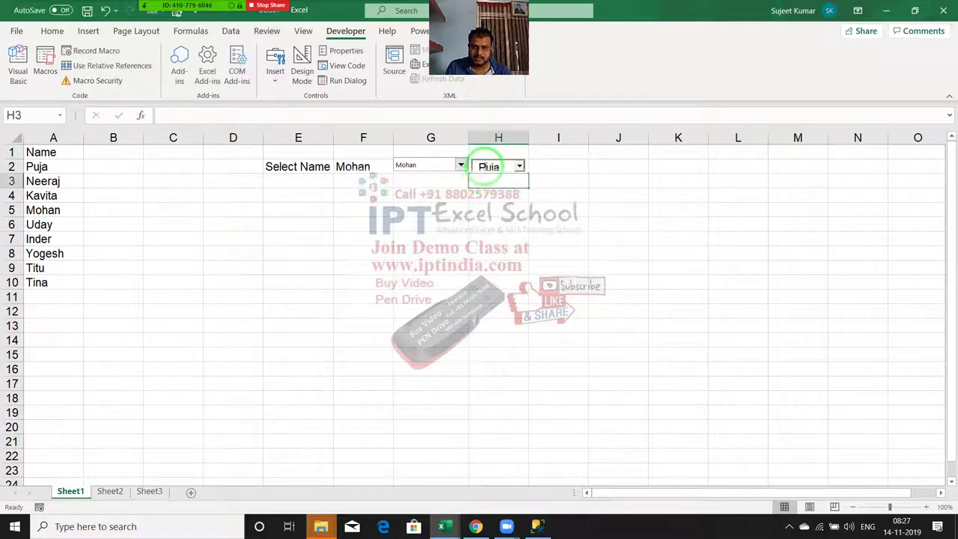
left_click(483, 166)
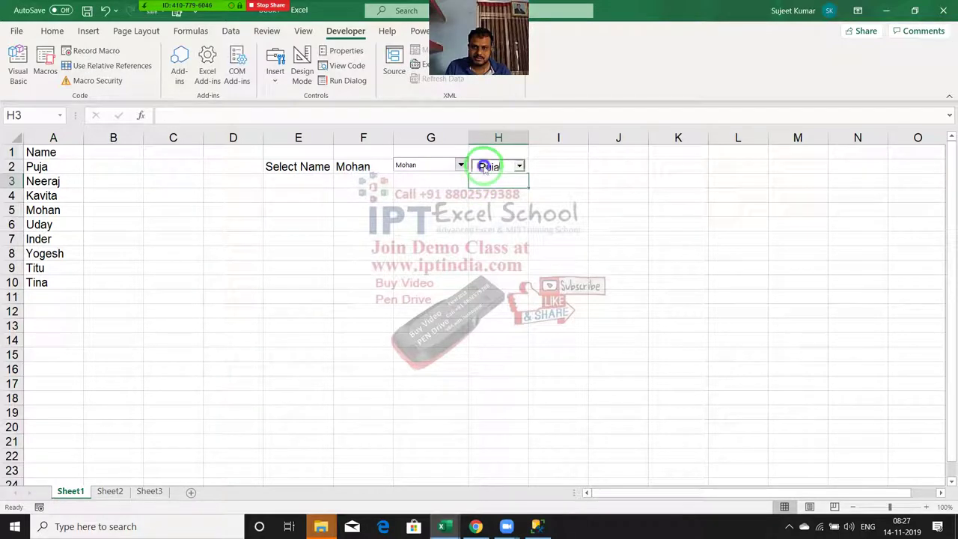
Turn design mode back on and open ComboBox1's properties.
left_click(302, 72)
left_click(498, 167)
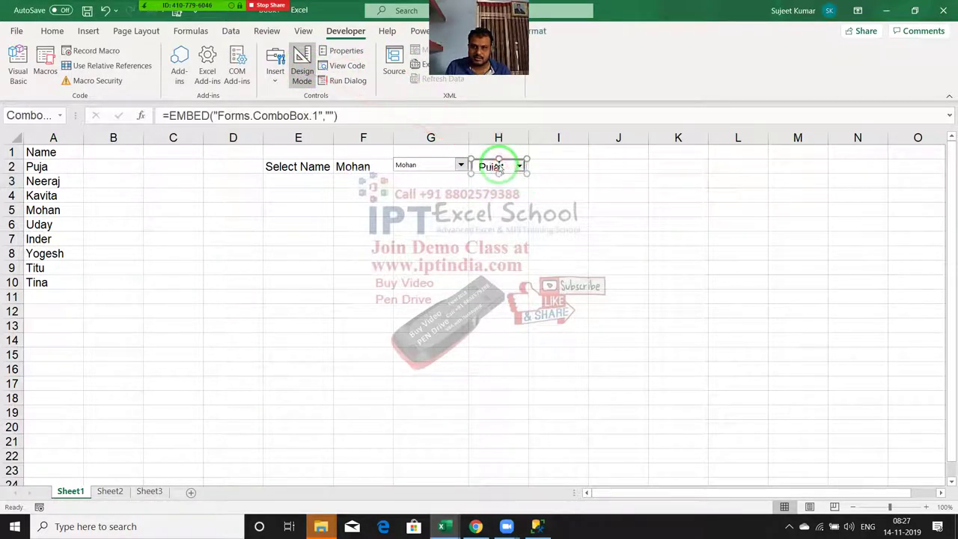
right_click(498, 167)
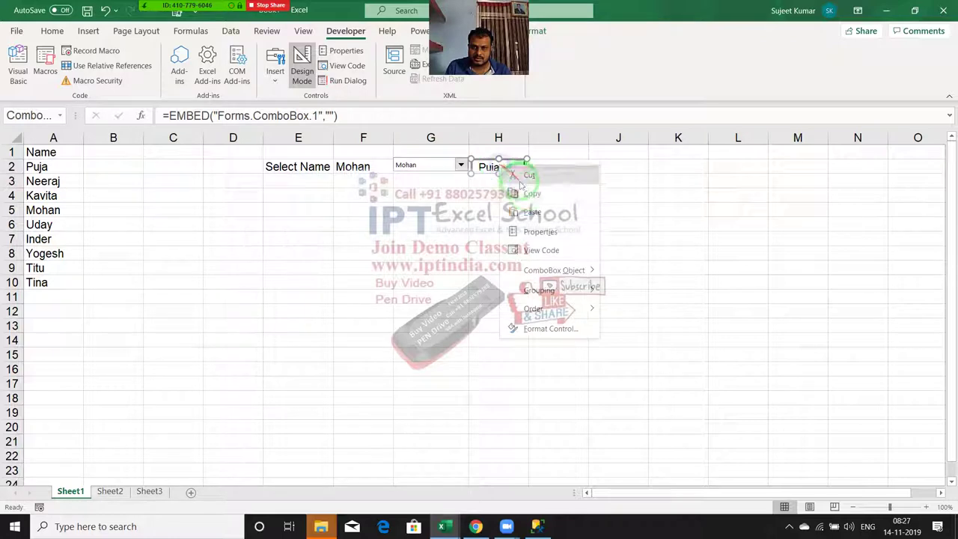
left_click(544, 233)
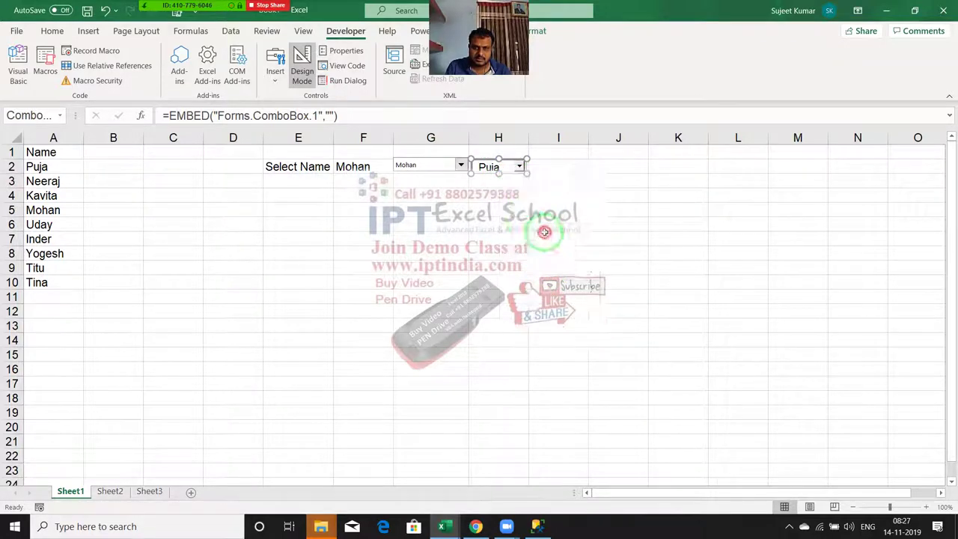
Paste A2:A10 into the Text property, undo it, and clear Text.
left_click(689, 396)
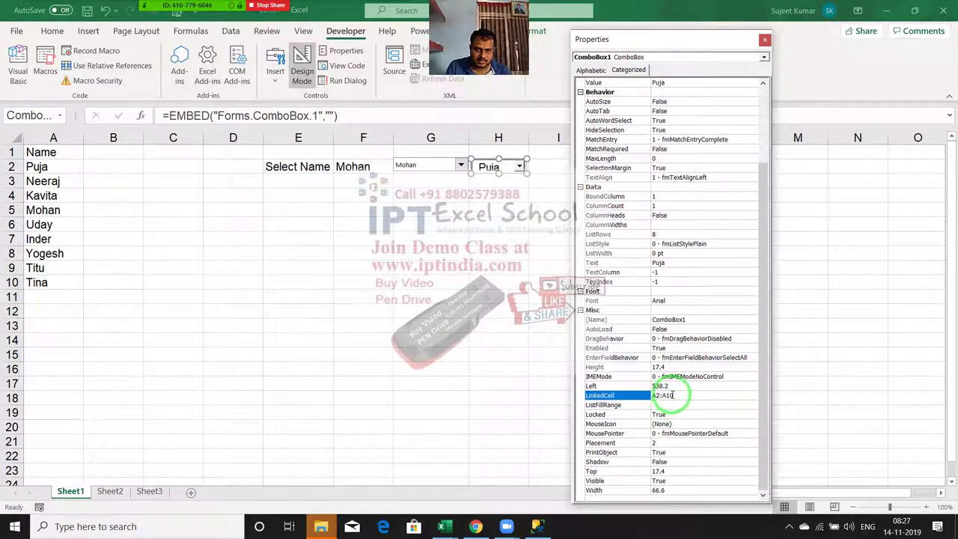
left_click_drag(673, 395, 642, 395)
key("ctrl+c")
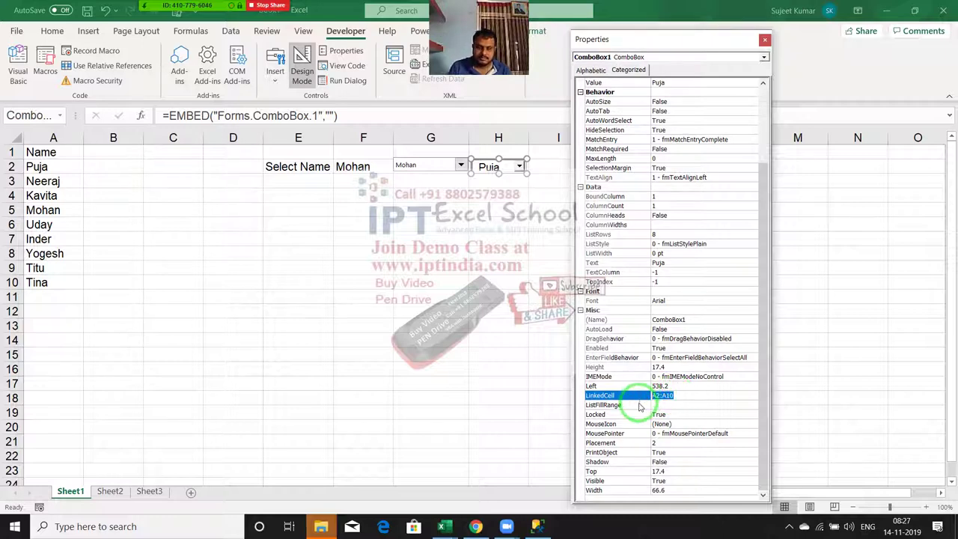
left_click(656, 263)
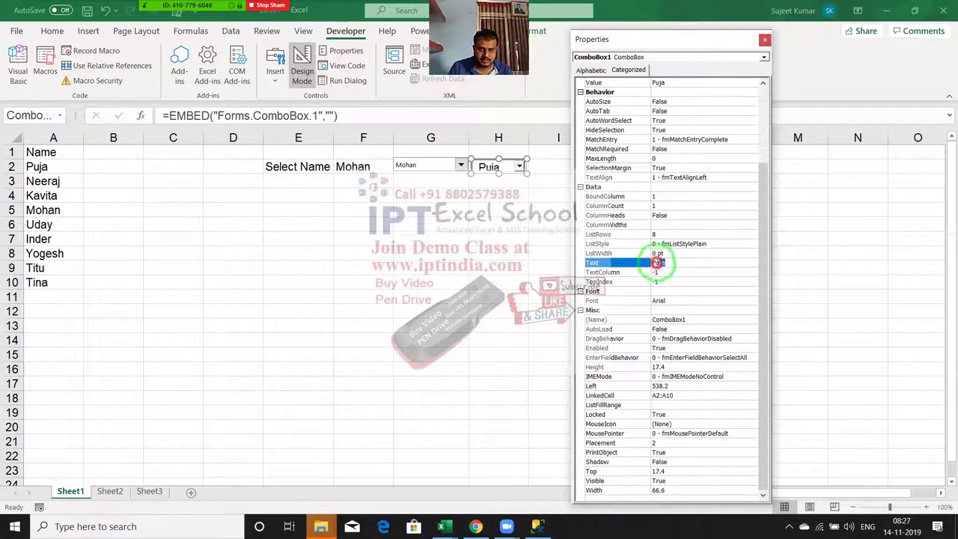
left_click_drag(657, 263, 642, 264)
key("ctrl+v")
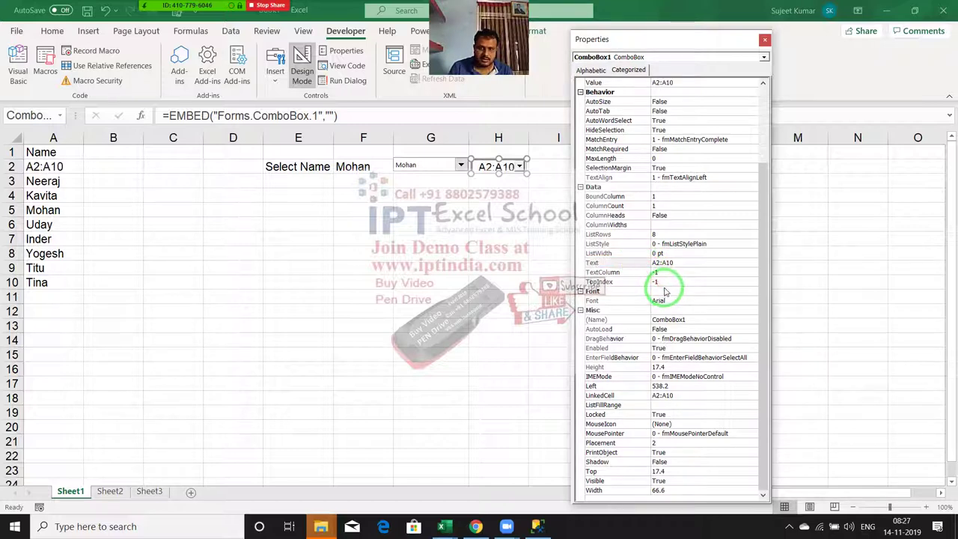
key("ctrl+z")
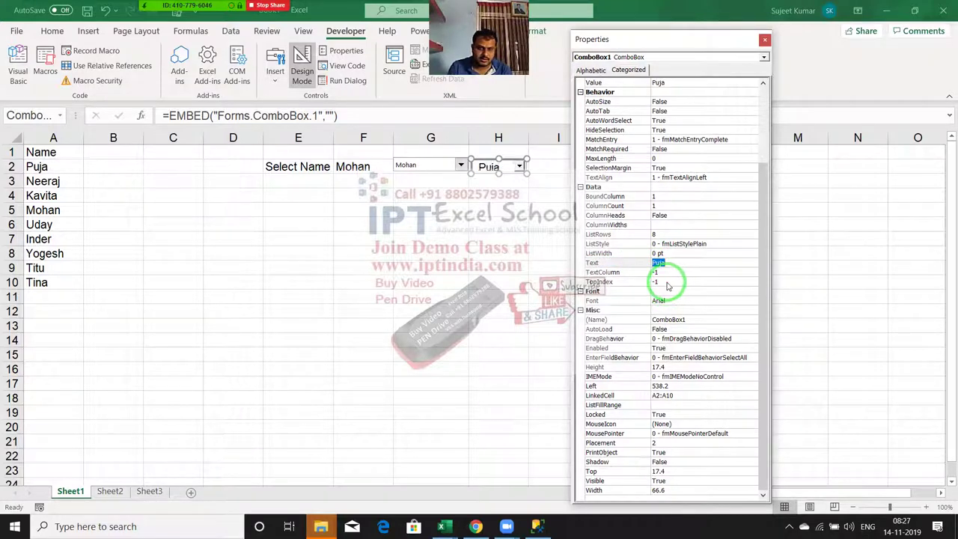
key("BackSpace")
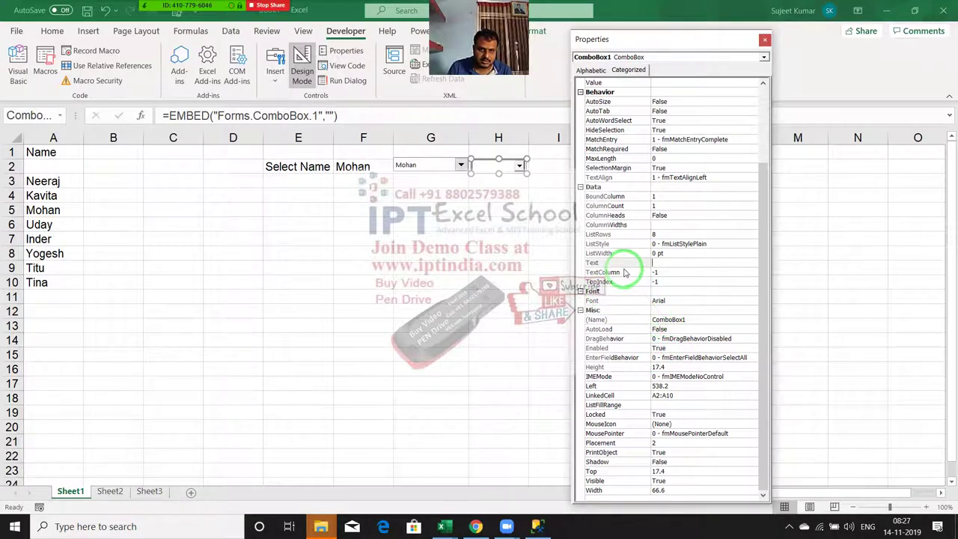
left_click(614, 237)
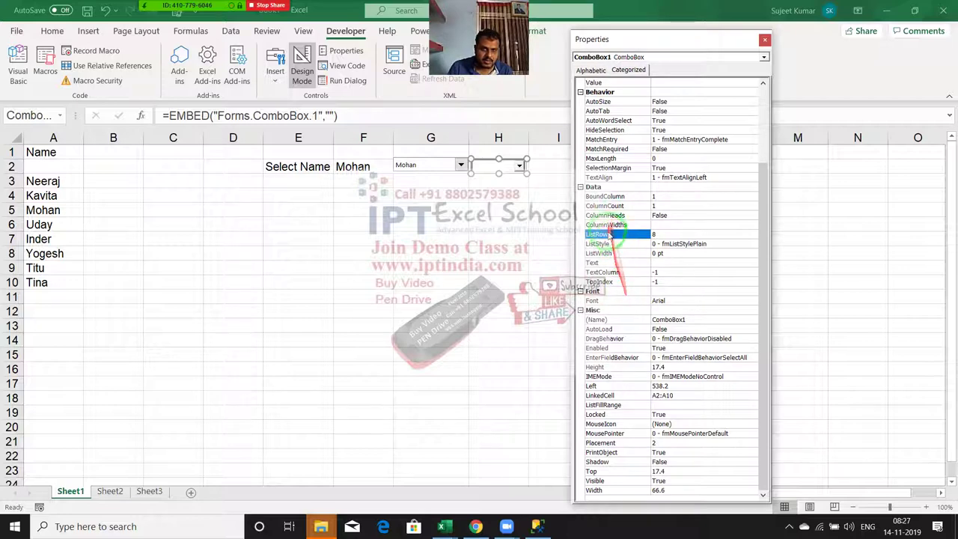
Confirm LinkedCell as A2:A10, close the property sheet and exit design mode.
left_click(680, 396)
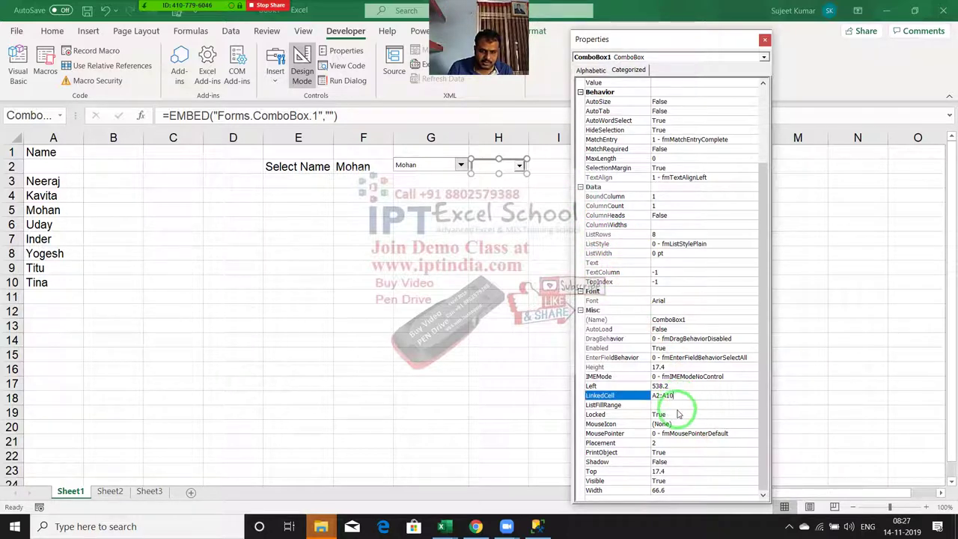
key("Return")
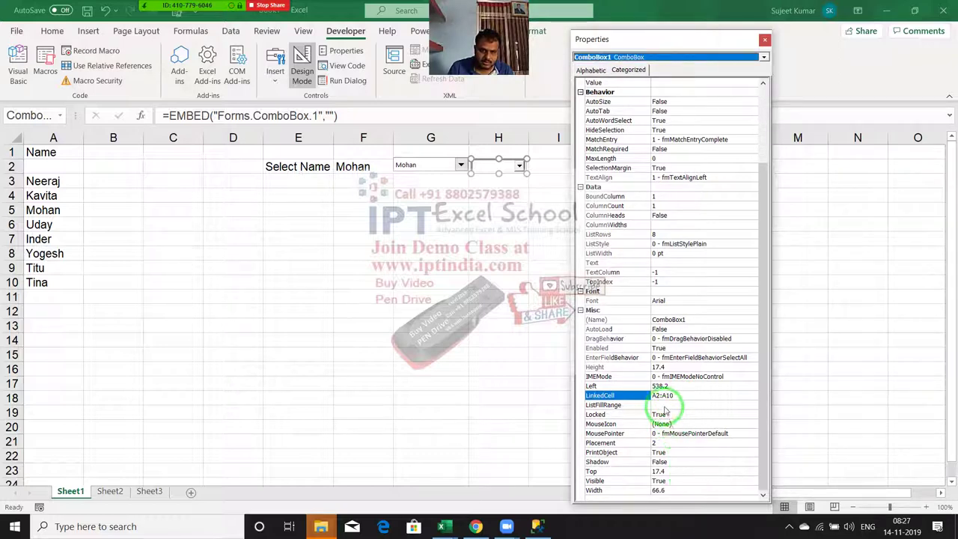
left_click(663, 395)
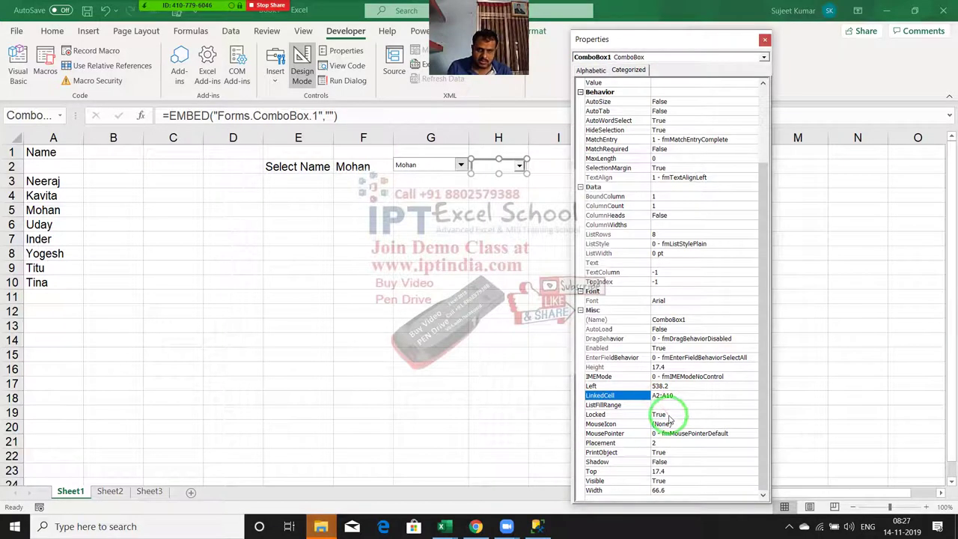
left_click(765, 39)
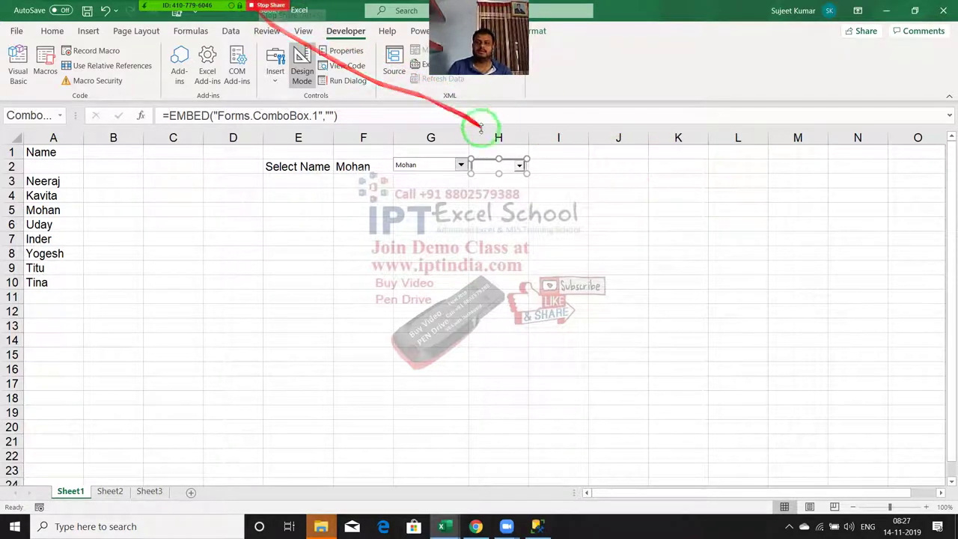
left_click(530, 200)
Open the H2 combo box's list to test it; it comes up empty.
left_click(301, 71)
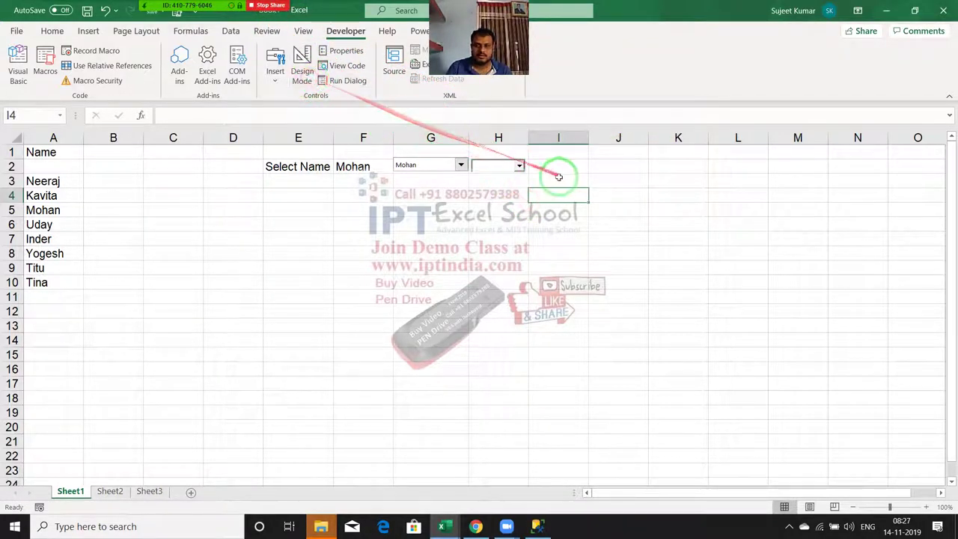
left_click(520, 166)
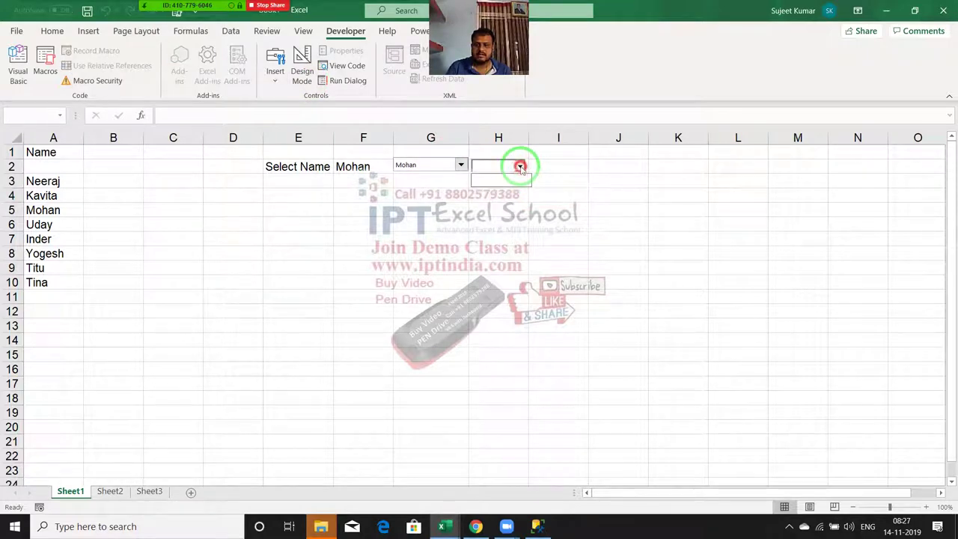
left_click(519, 167)
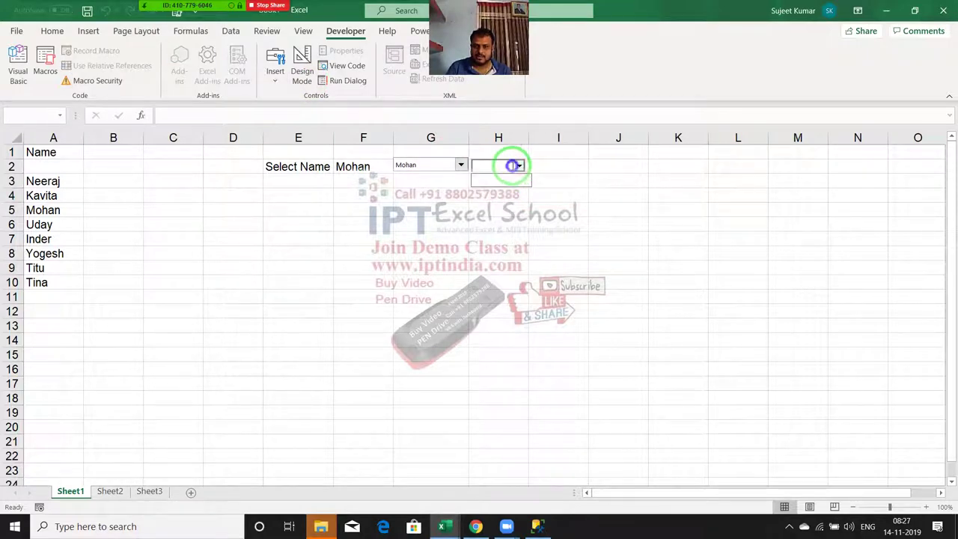
left_click(499, 205)
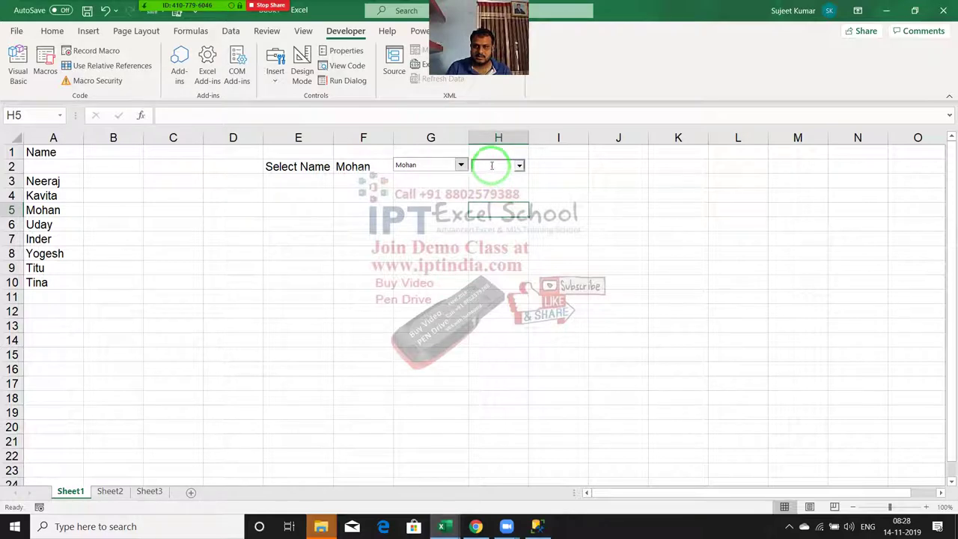
Re-enter design mode and open Sheet1's code module with View Code.
left_click(301, 71)
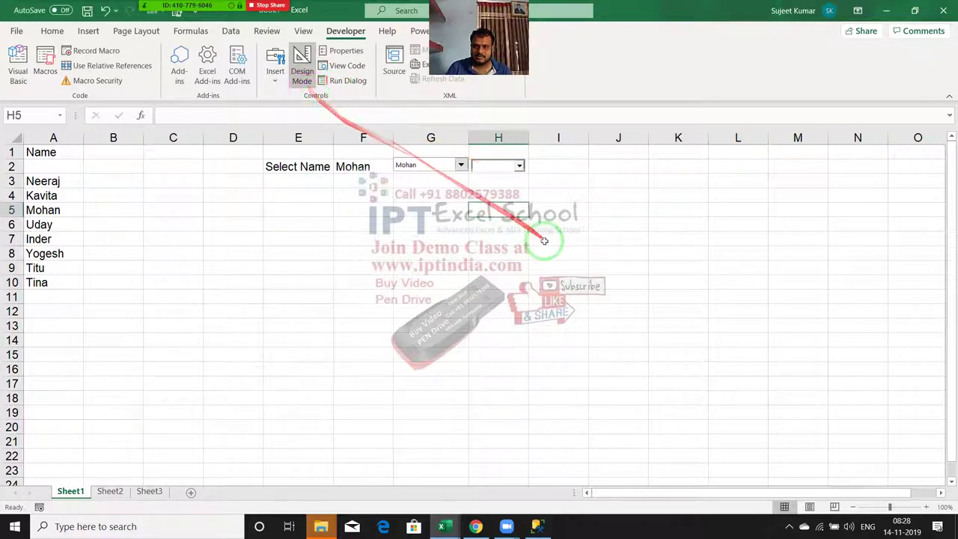
left_click(544, 240)
right_click(75, 491)
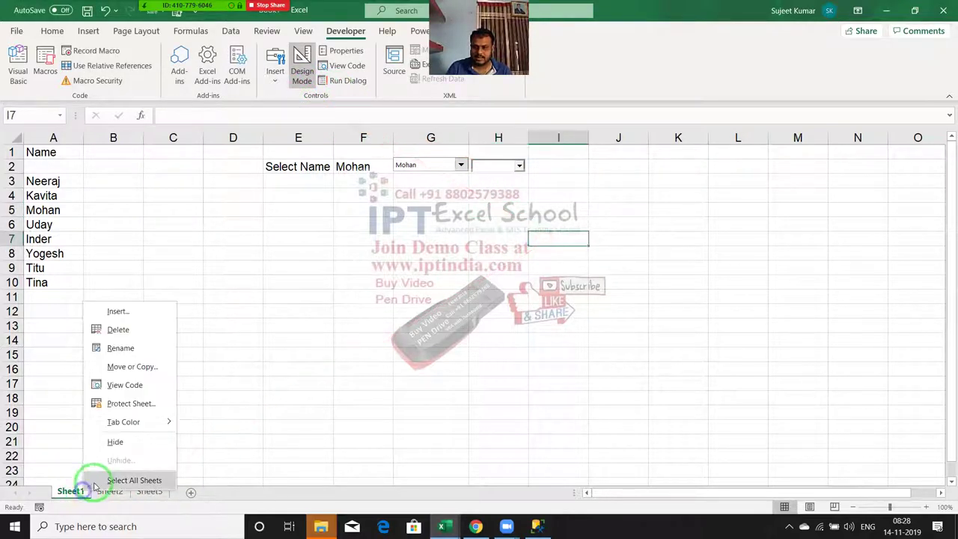
left_click(124, 385)
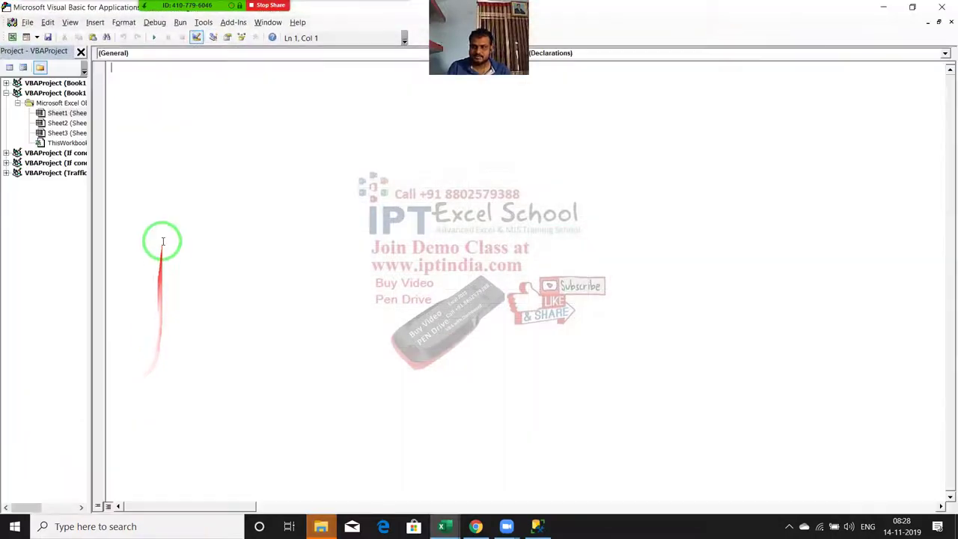
Add ComboBox1 Change and Click event stubs, writing Sheet1.ComboBox1.Row in the Click procedure.
left_click(149, 52)
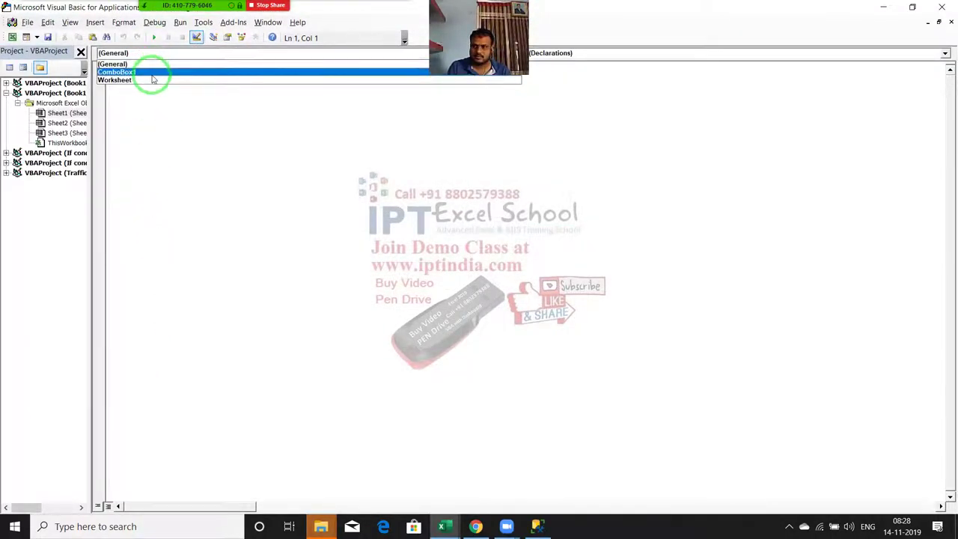
left_click(151, 73)
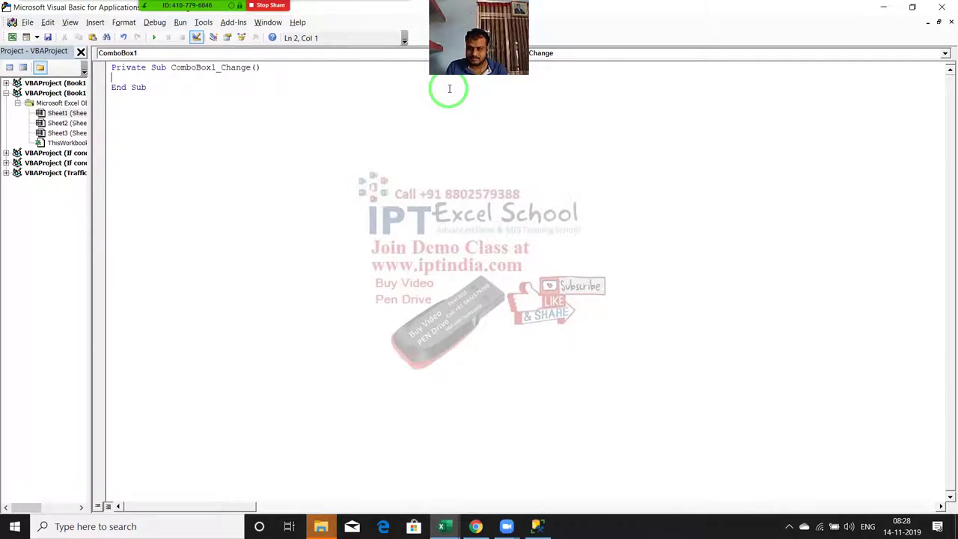
left_click(595, 54)
left_click(595, 72)
type("sheet1")
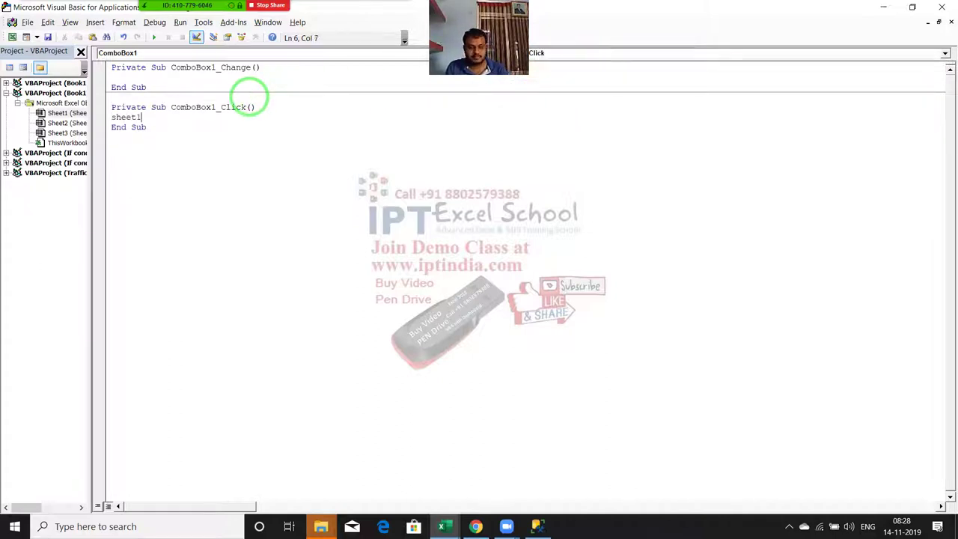
type(".com")
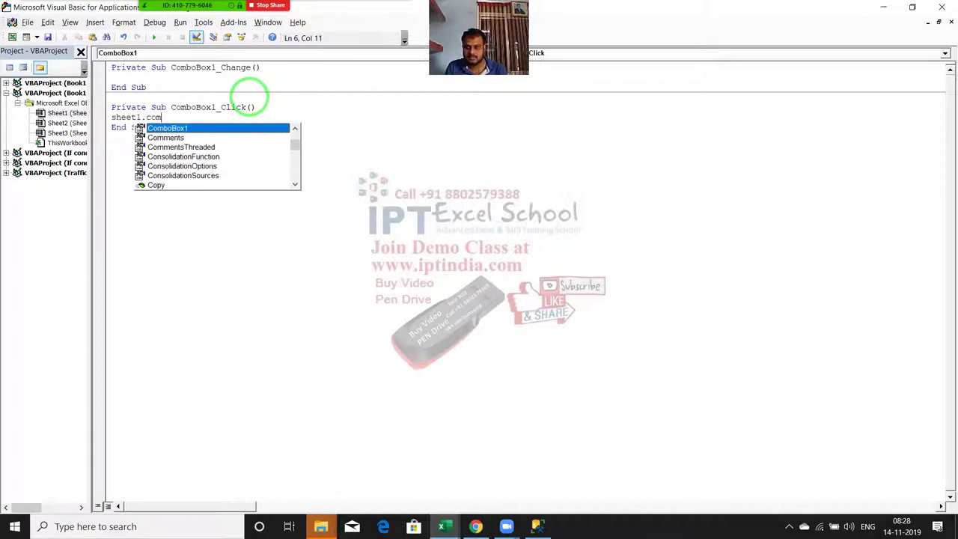
key("Tab")
type(".")
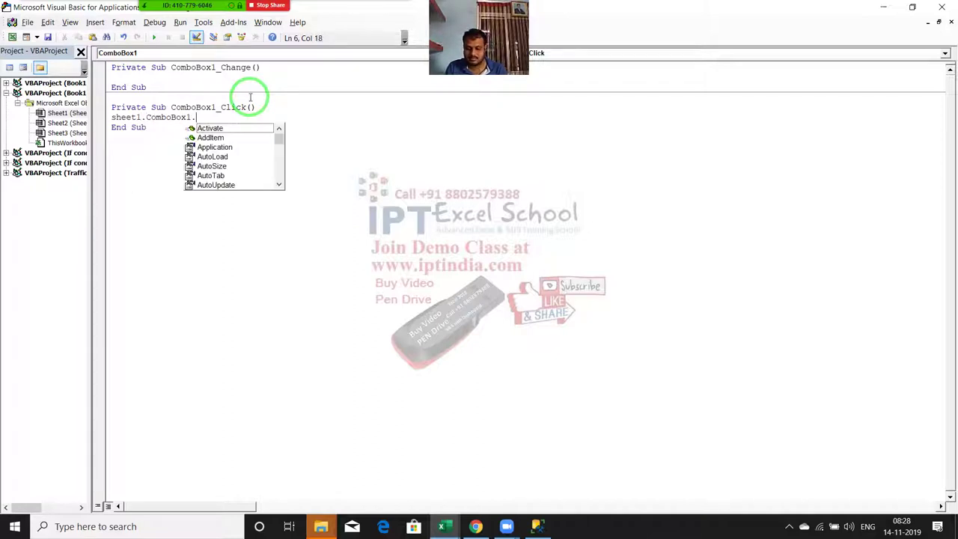
type("row")
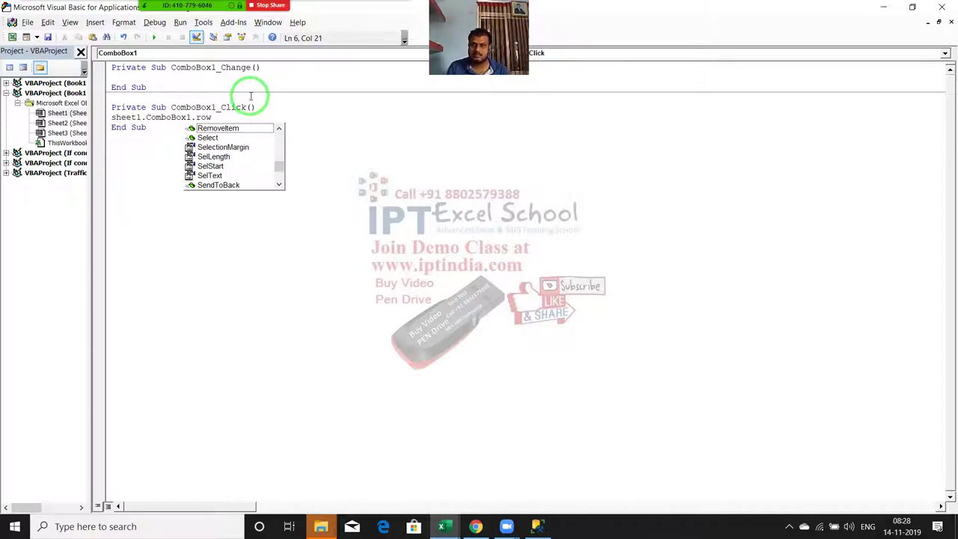
Delete the trial ComboBox1_Click procedure and return to the Excel worksheet.
left_click_drag(213, 129, 64, 105)
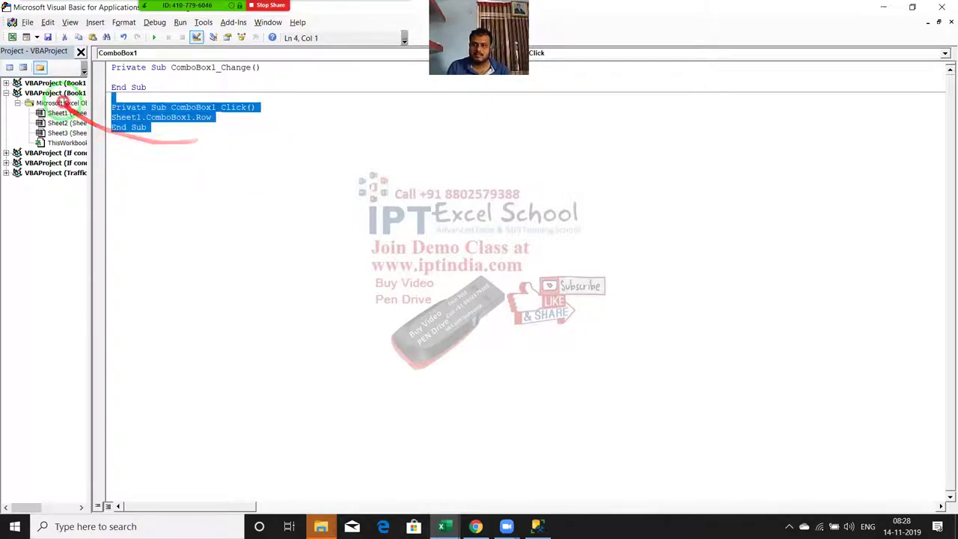
key("Delete")
key("alt+F11")
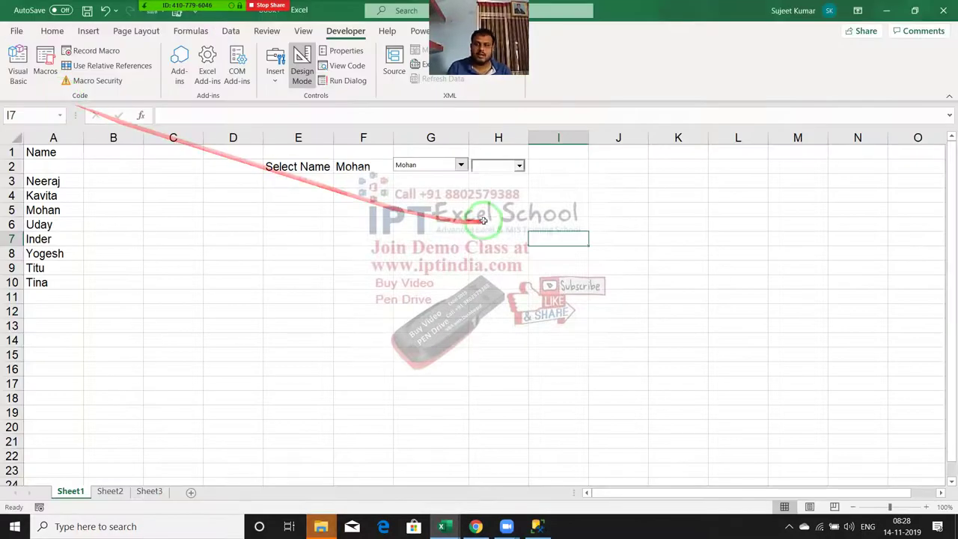
Leave design mode and choose Uday in both the F2 name list and the G2 combo box.
left_click(302, 71)
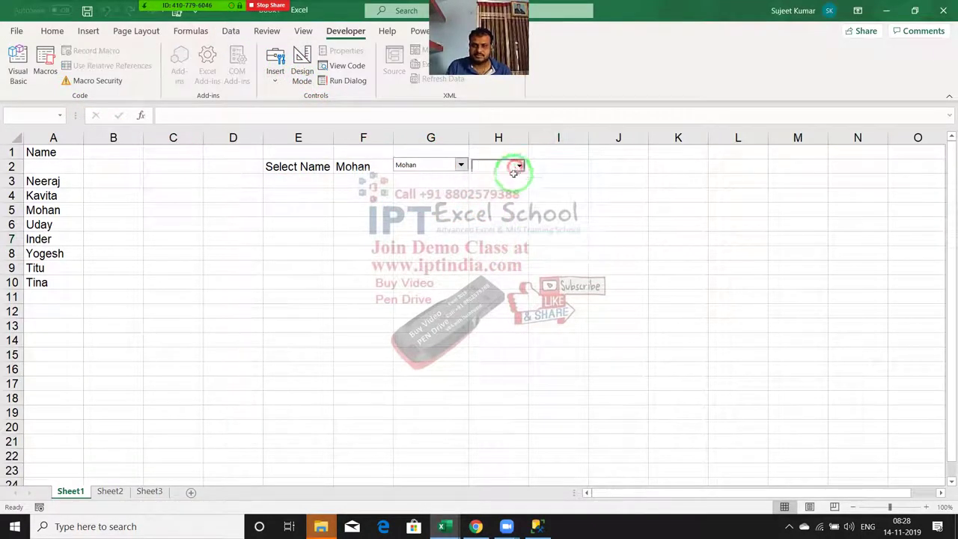
left_click(481, 194)
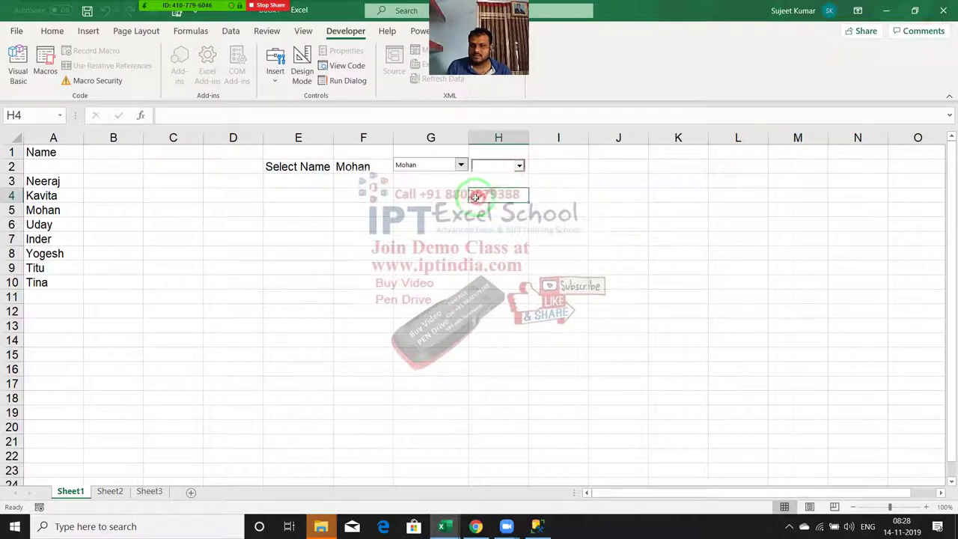
left_click(365, 169)
left_click(396, 167)
left_click(343, 203)
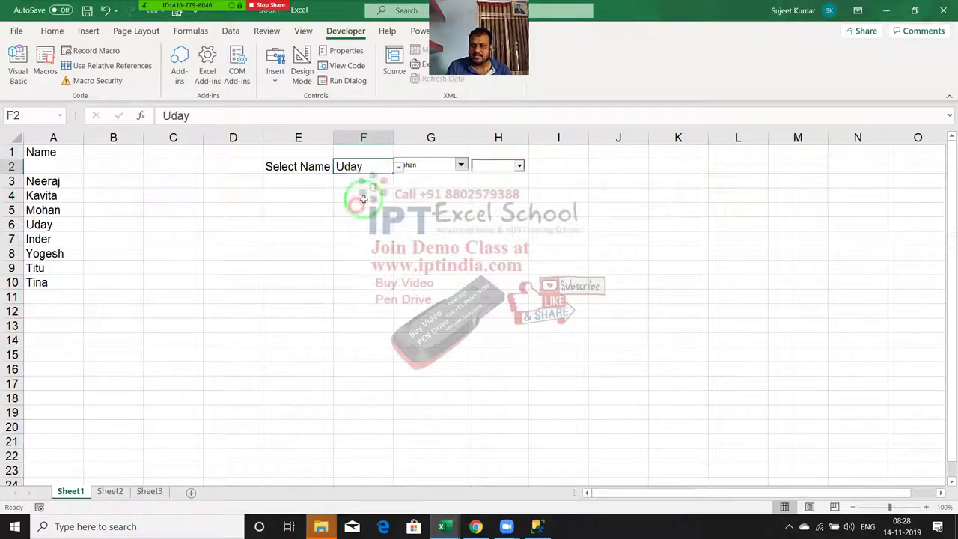
left_click(433, 167)
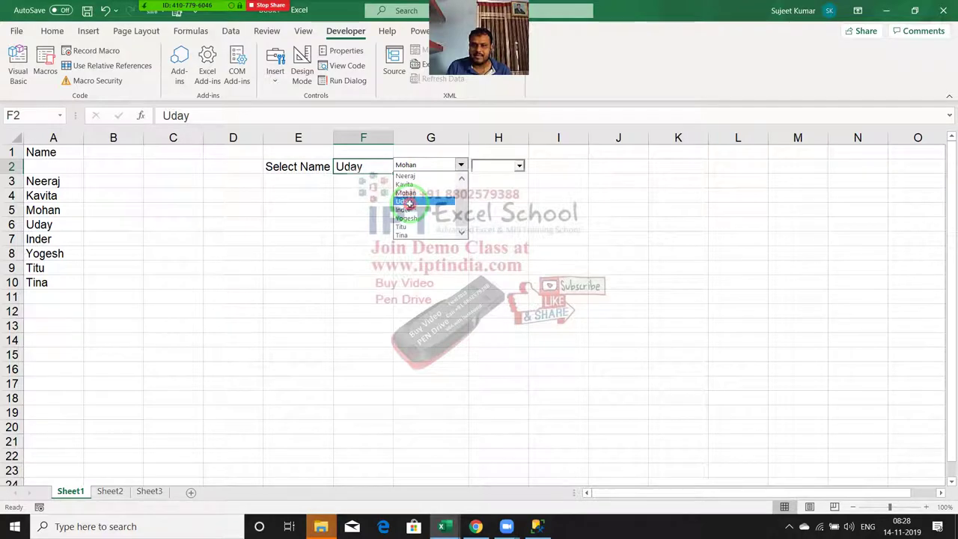
left_click(410, 203)
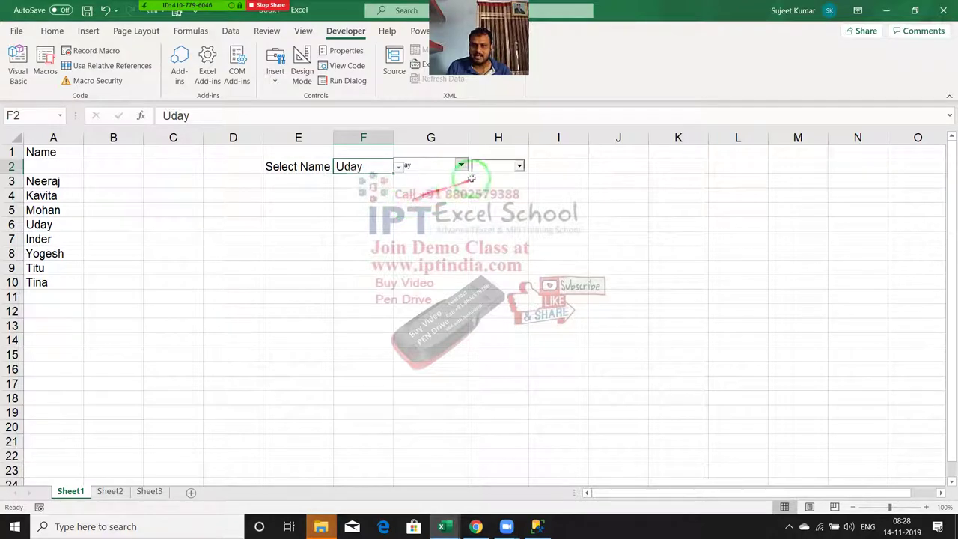
Enter Puja as the first name in A2 and check the H2 combo box's contents.
left_click(277, 85)
left_click(518, 175)
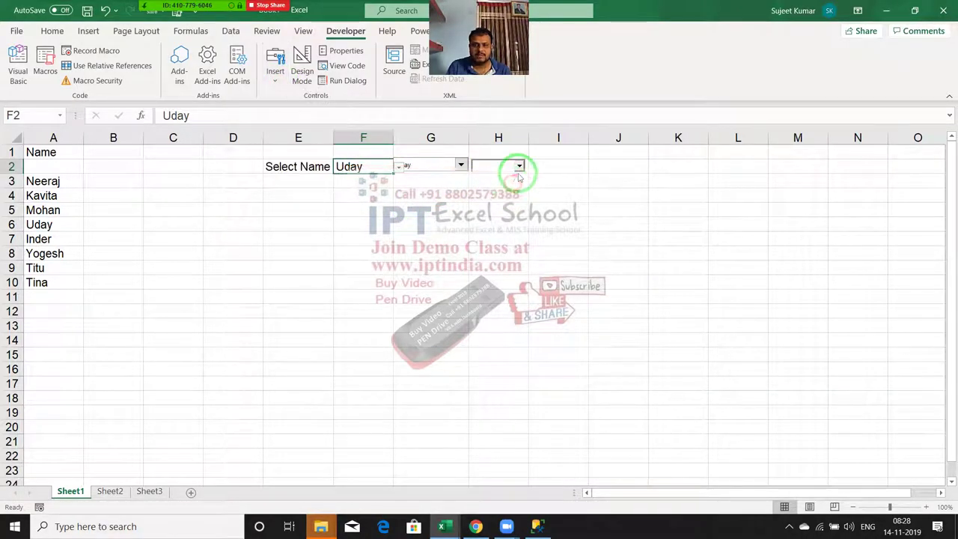
left_click(519, 168)
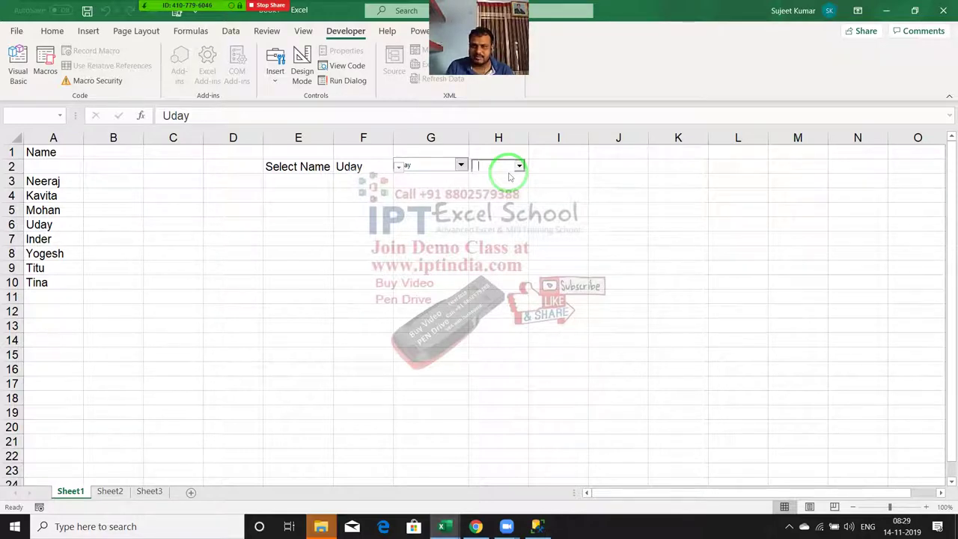
left_click(73, 170)
type("Puja")
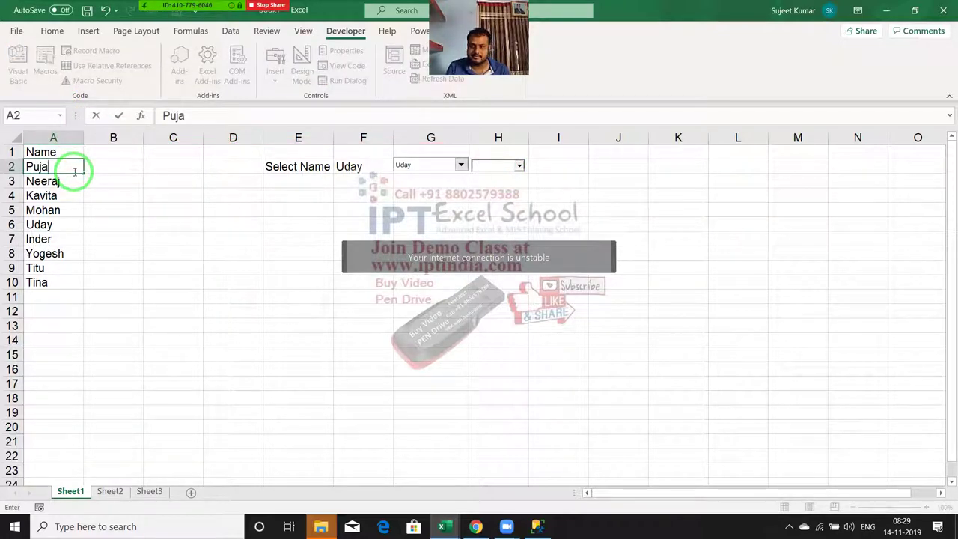
key("Tab")
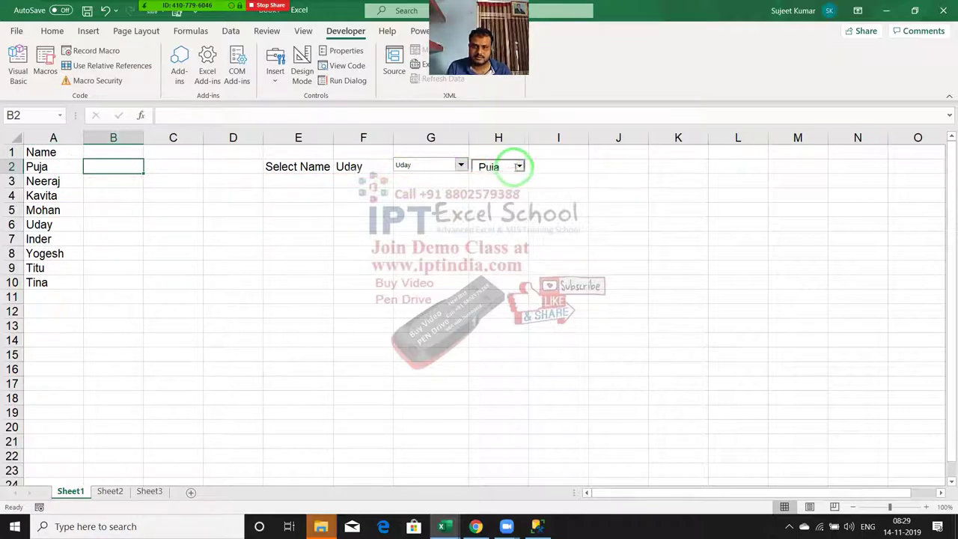
left_click(520, 166)
left_click(450, 193)
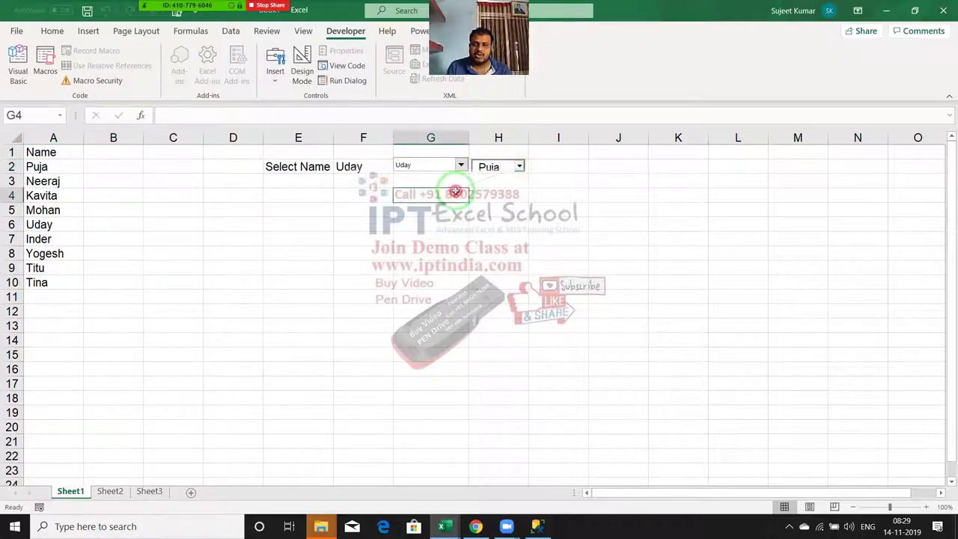
Keep Uday in F2 and pick Yogesh from the G2 combo box.
left_click(340, 168)
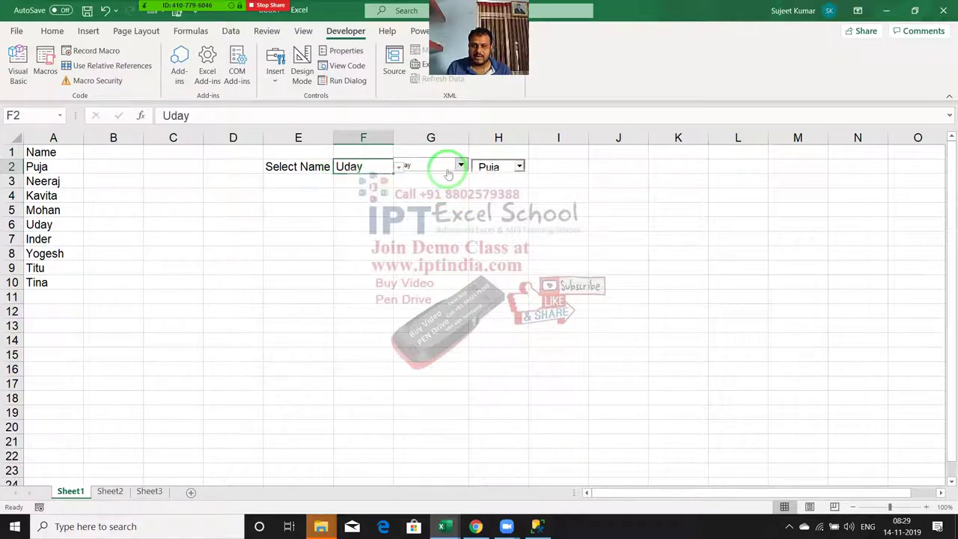
left_click(397, 167)
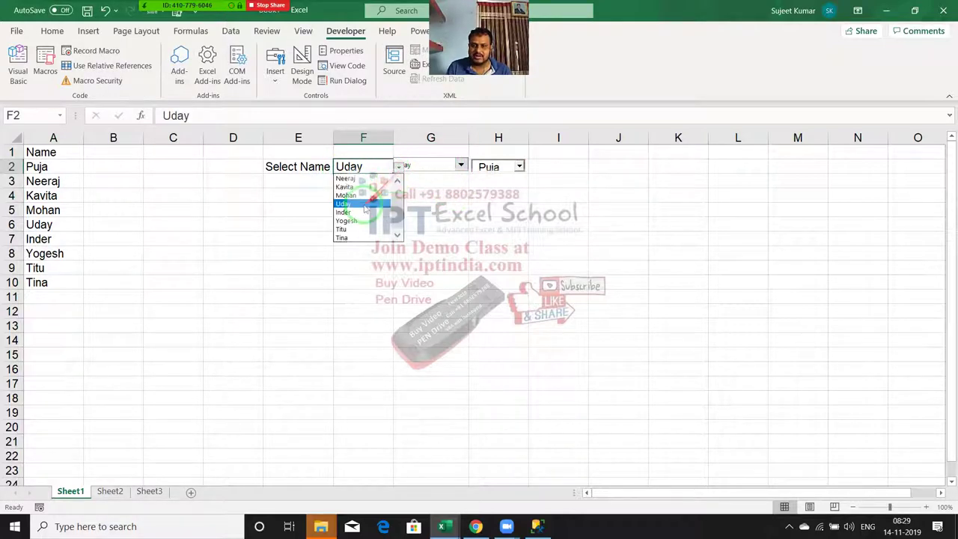
left_click(398, 167)
left_click(431, 216)
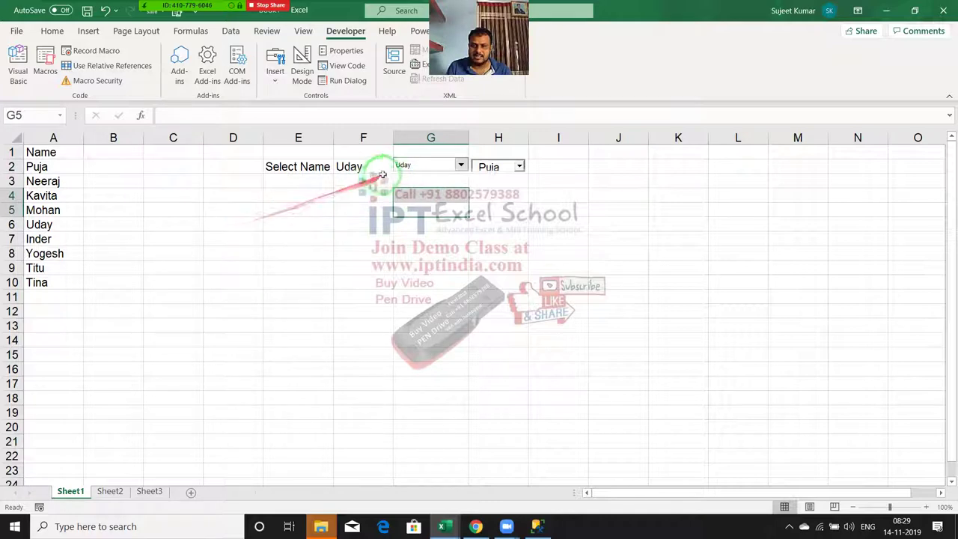
left_click(414, 166)
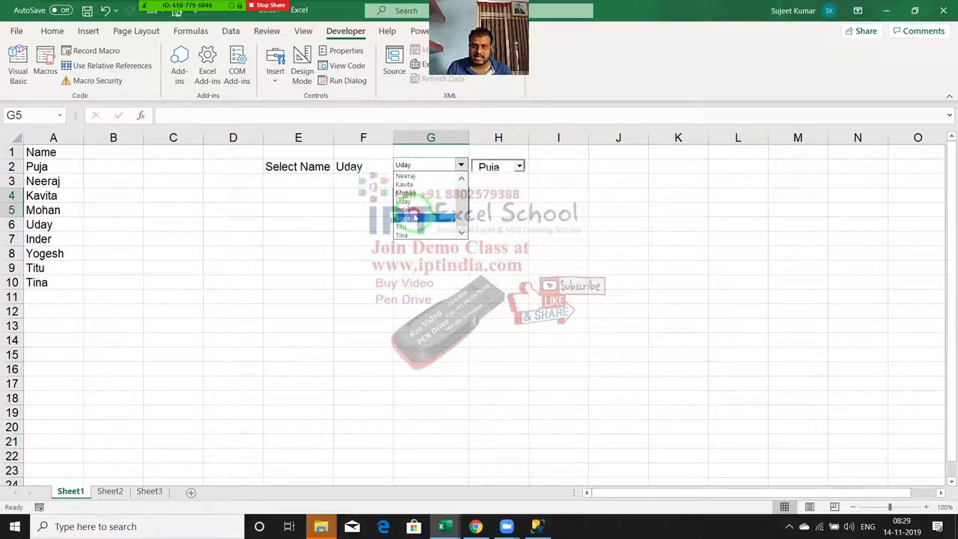
left_click(408, 218)
Set the combo box's cell link to $D$3 in Format Control.
left_click_drag(130, 227, 389, 253)
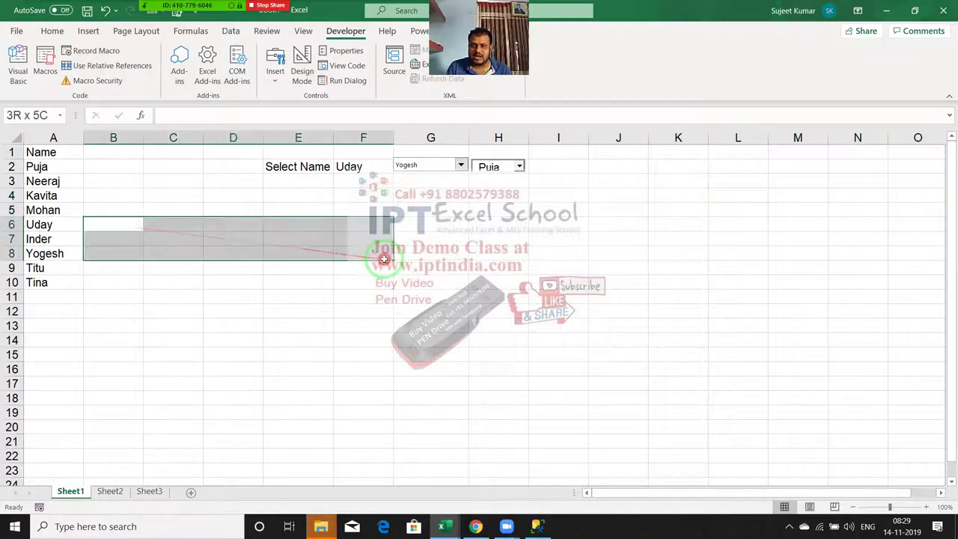
left_click(411, 166, "ctrl")
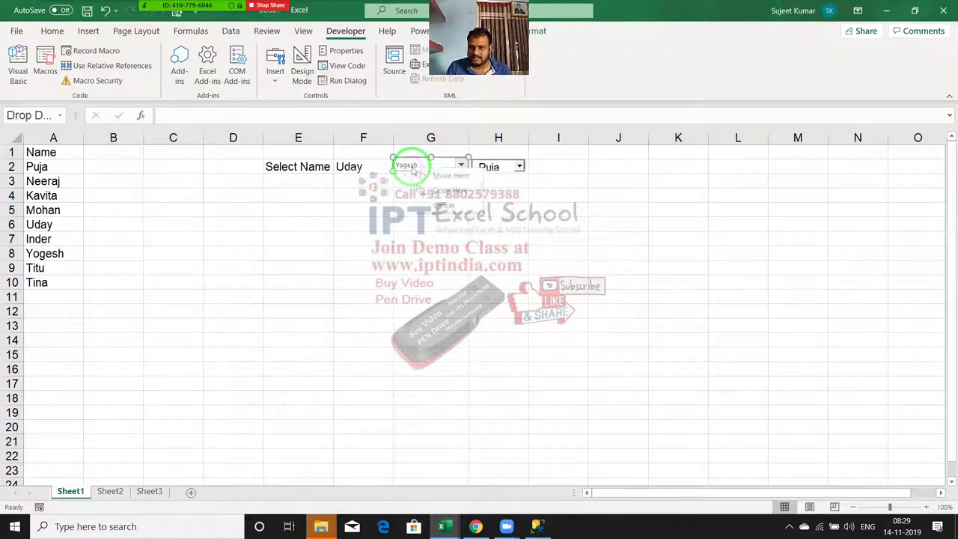
left_click_drag(411, 166, 429, 194)
key("Escape")
key("Escape")
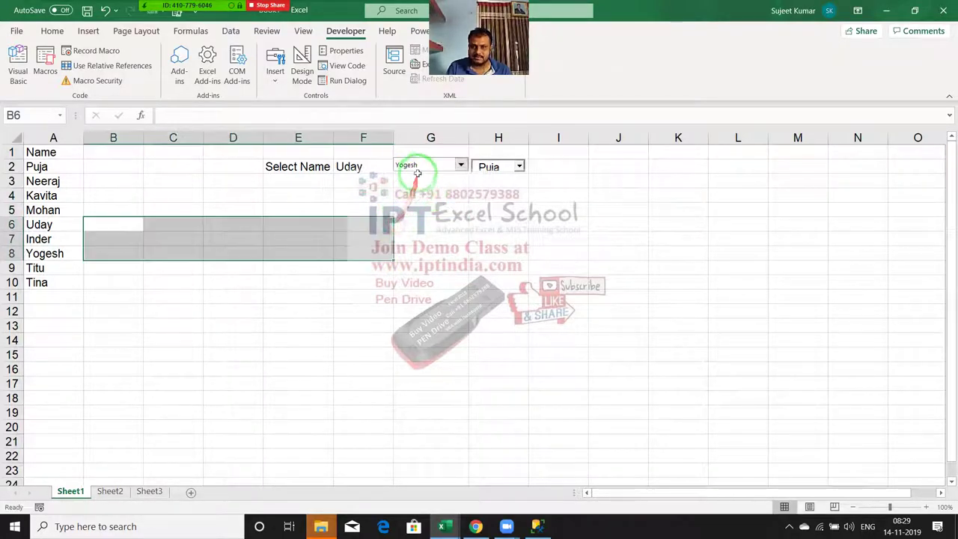
right_click(410, 164)
left_click(461, 275)
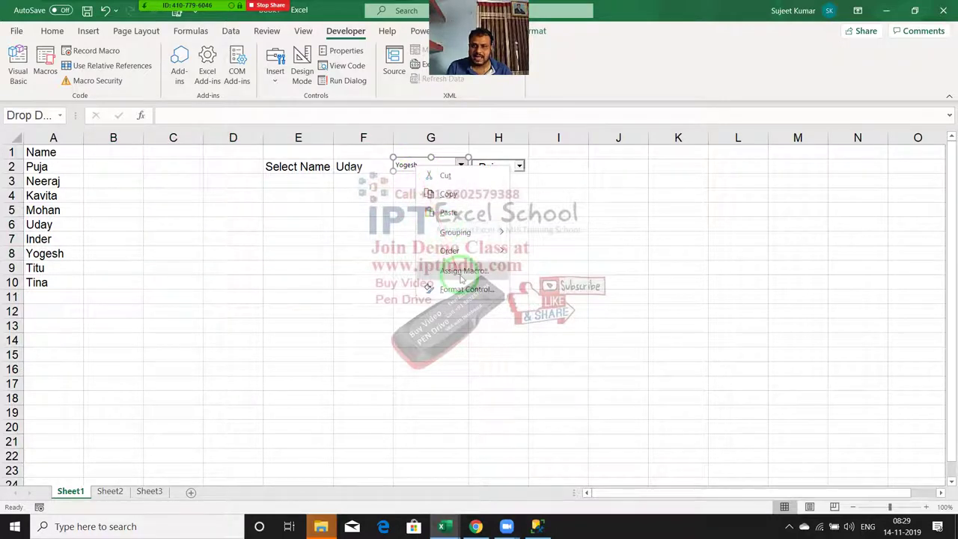
left_click(452, 288)
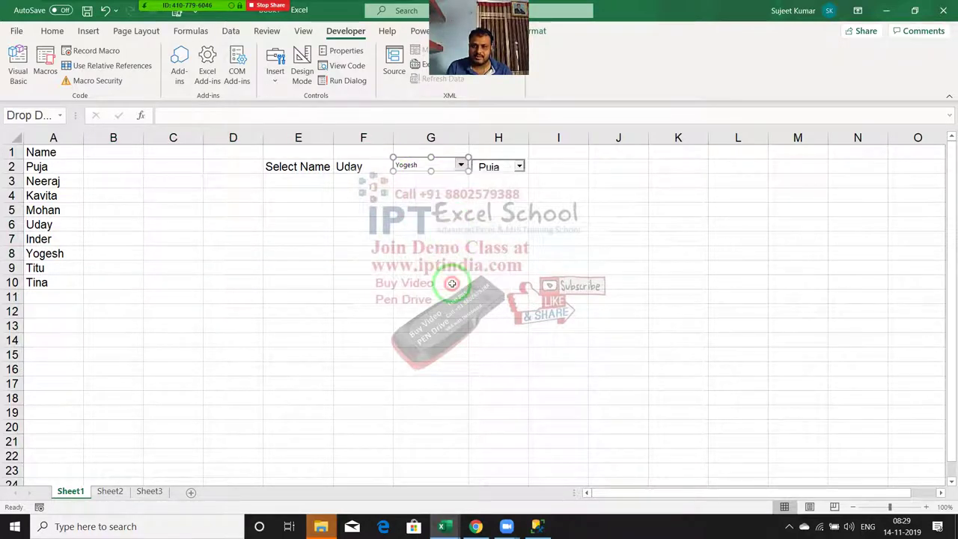
left_click(469, 158)
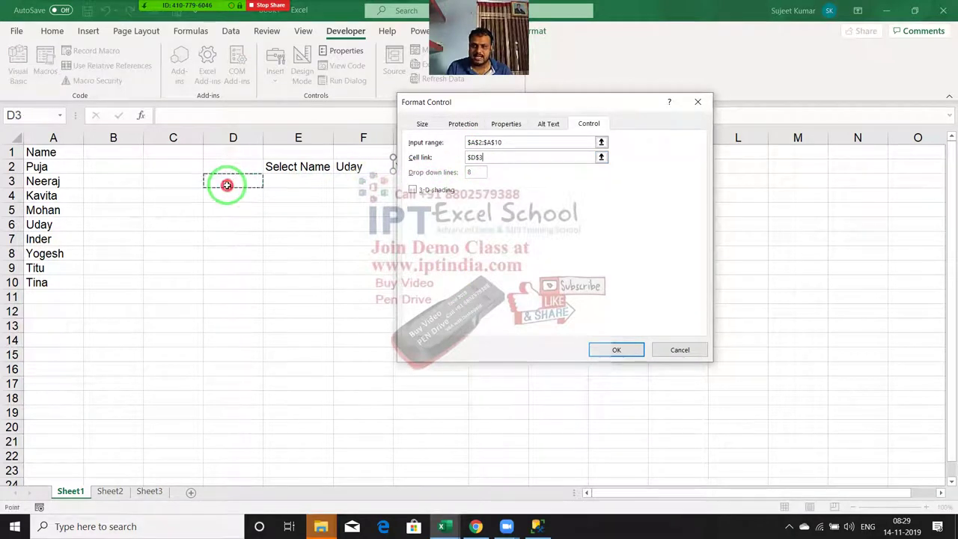
left_click(617, 350)
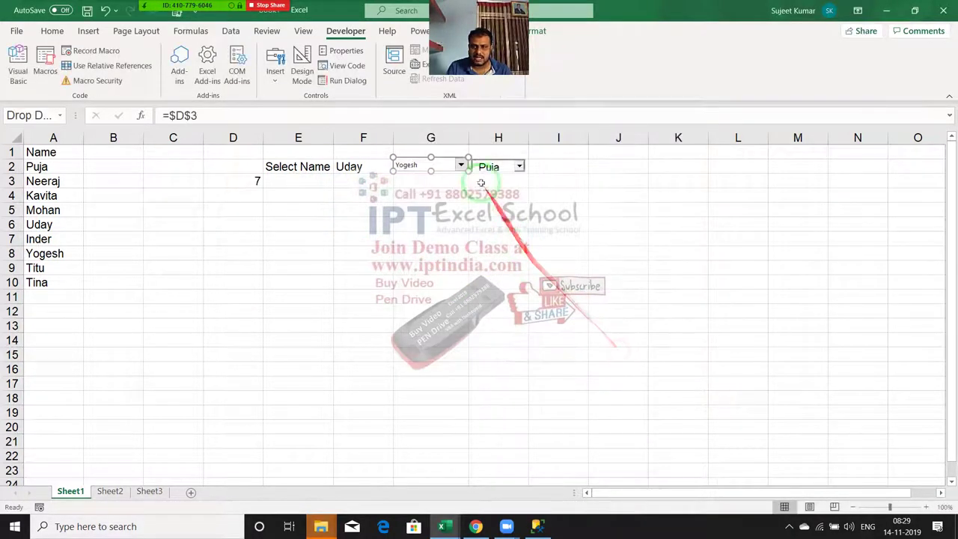
Test the link by choosing Mohan (D3 shows 4), then Inder (D3 shows 6).
left_click(455, 180)
left_click(461, 164)
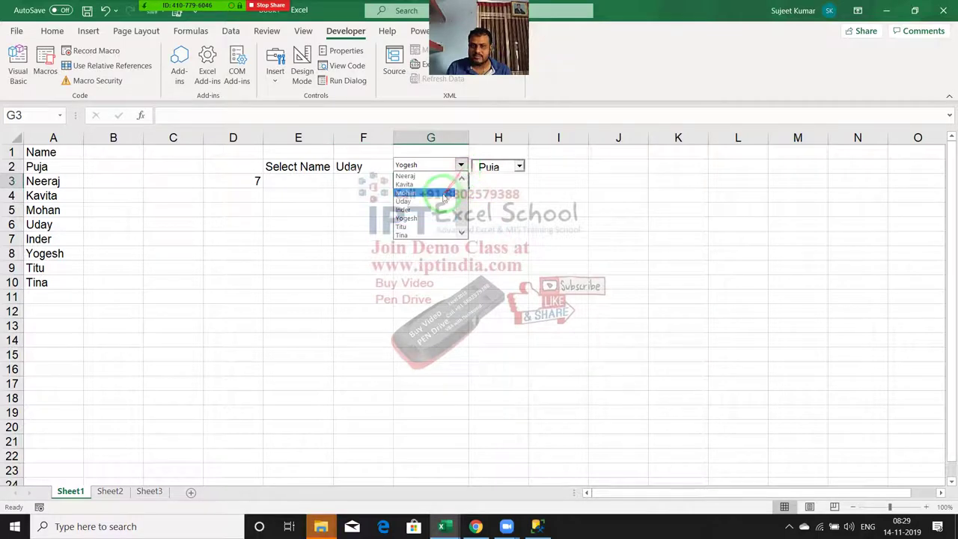
left_click(443, 194)
left_click(460, 164)
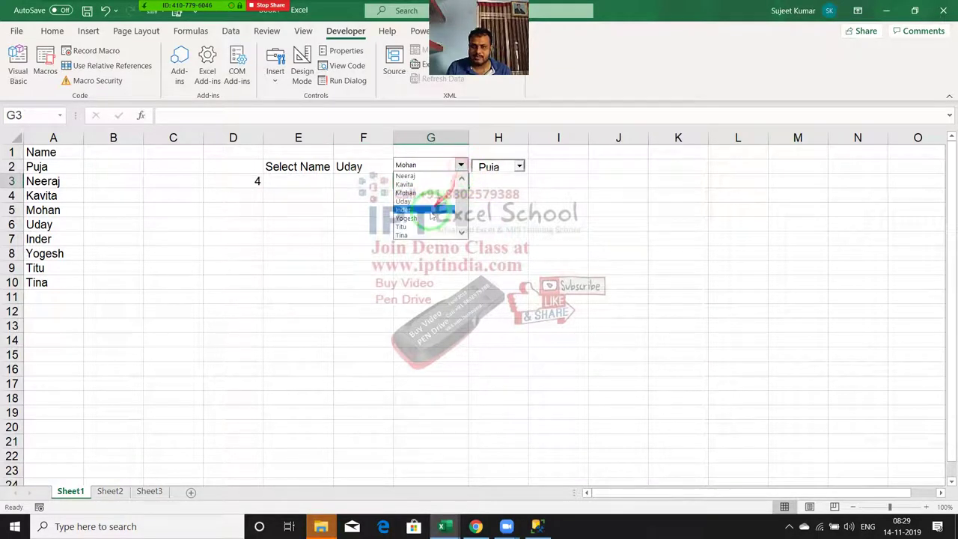
left_click(432, 209)
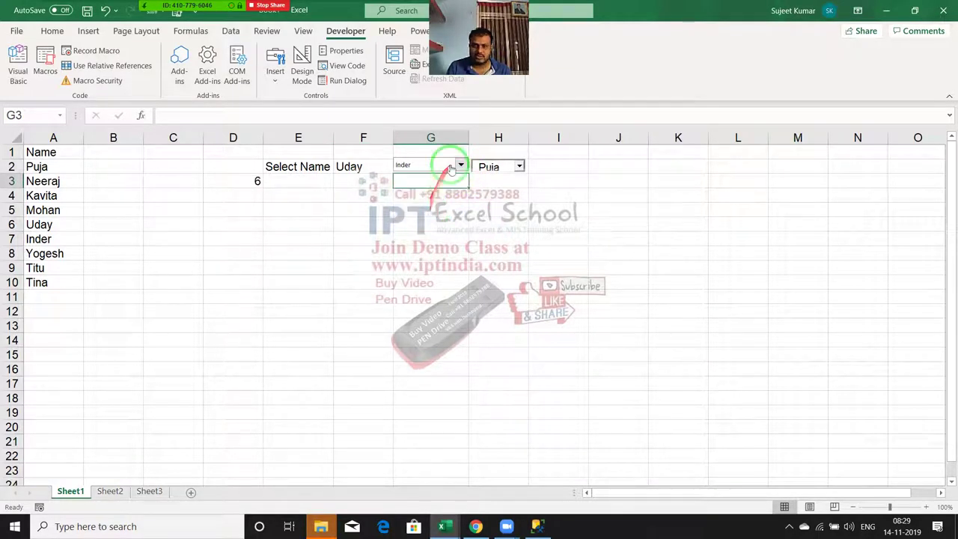
On Sheet2, enter the Name header and Puja, filling the names down to A10.
left_click(110, 492)
type("Name")
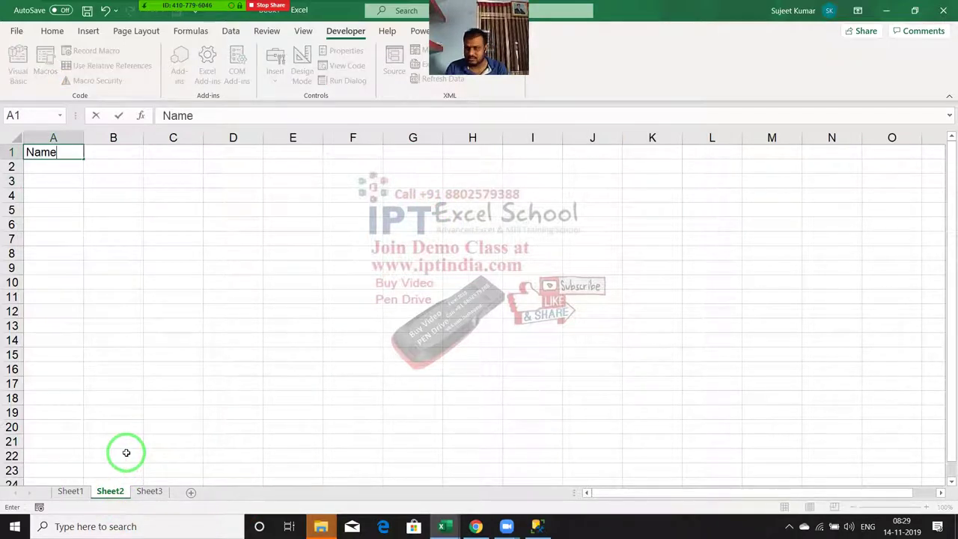
key("Return")
type("Puja")
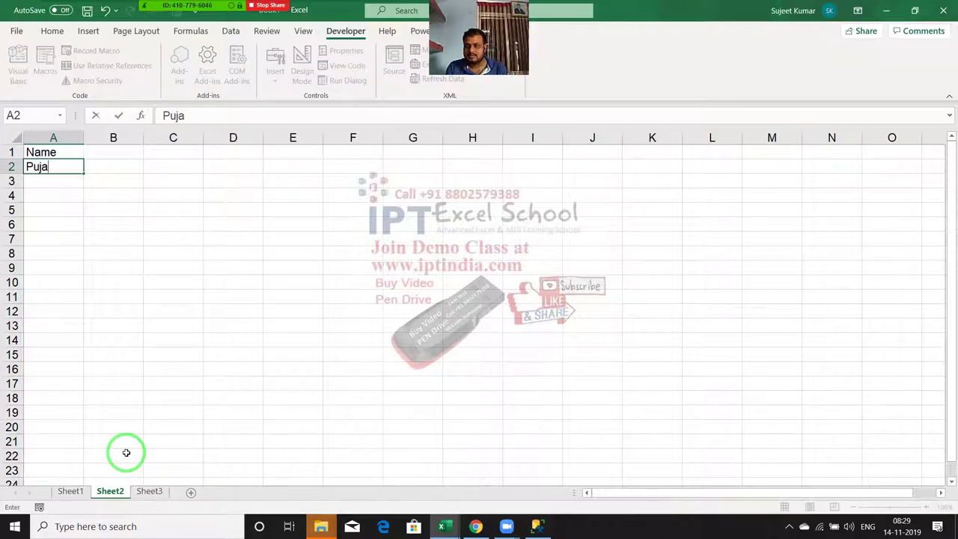
key("Return")
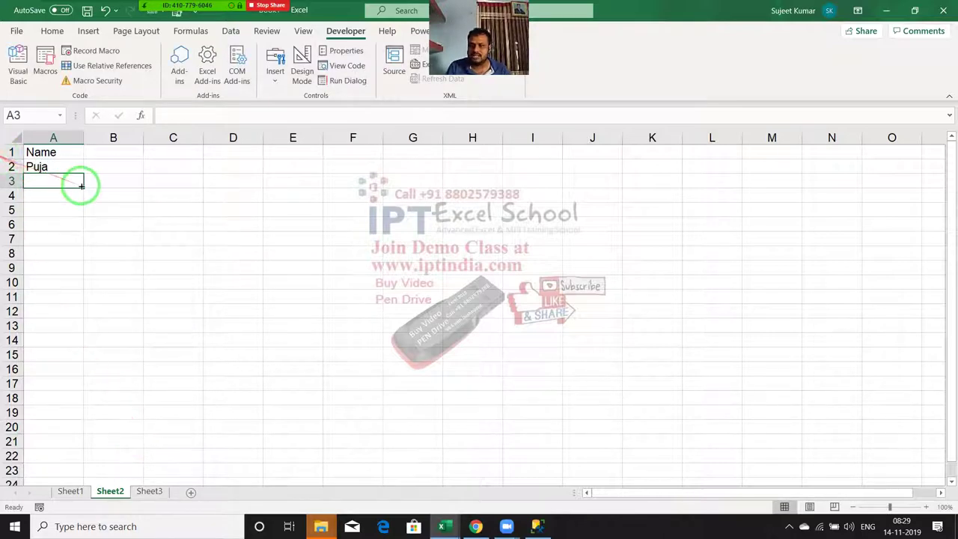
left_click(70, 169)
left_click_drag(83, 173, 84, 285)
Enter JAN in B1 and fill the month headings through MAY in F1.
left_click(98, 152)
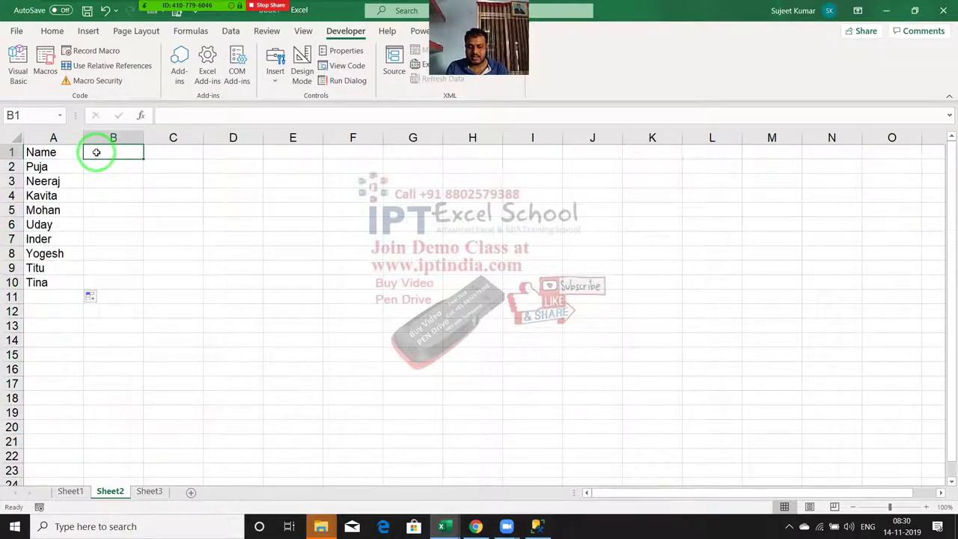
type("JAN")
key("Return")
left_click(96, 152)
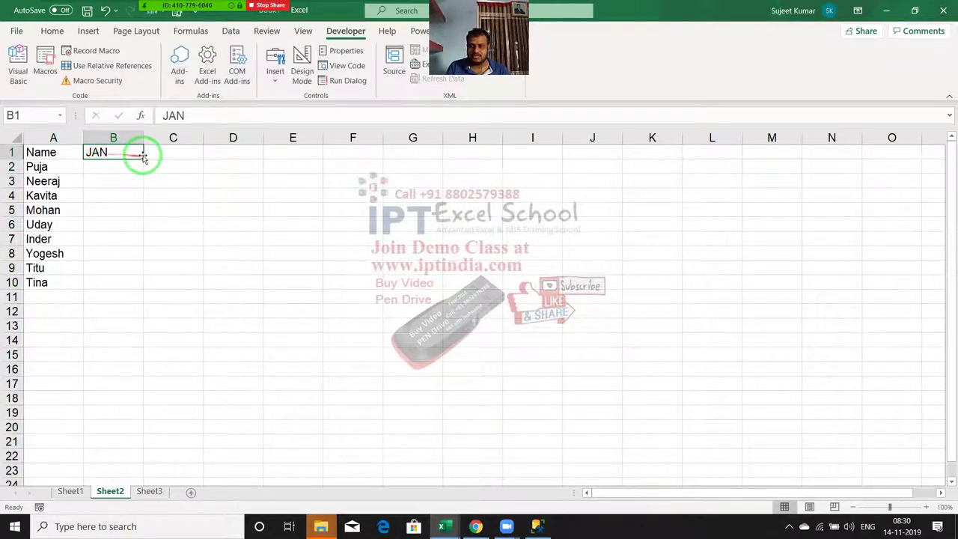
left_click_drag(142, 156, 302, 155)
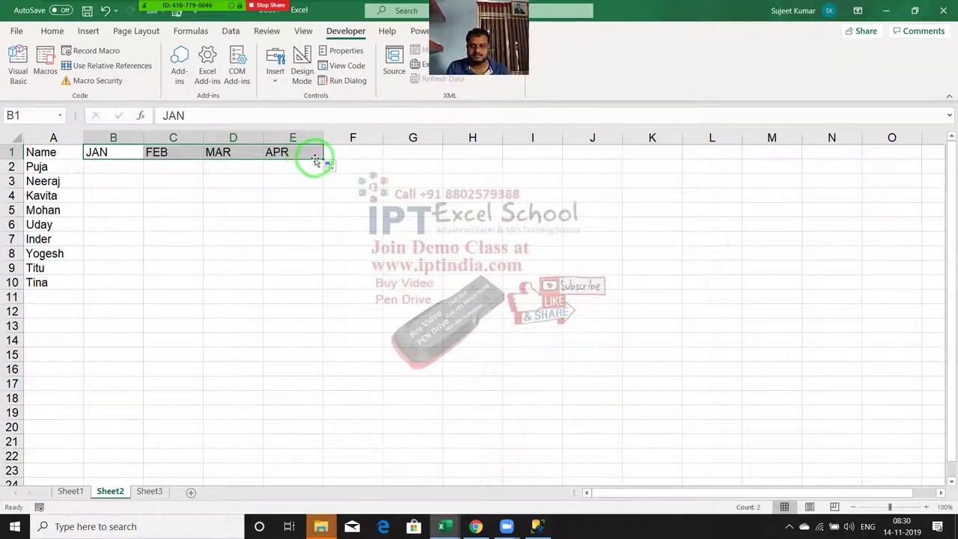
left_click_drag(306, 155, 352, 159)
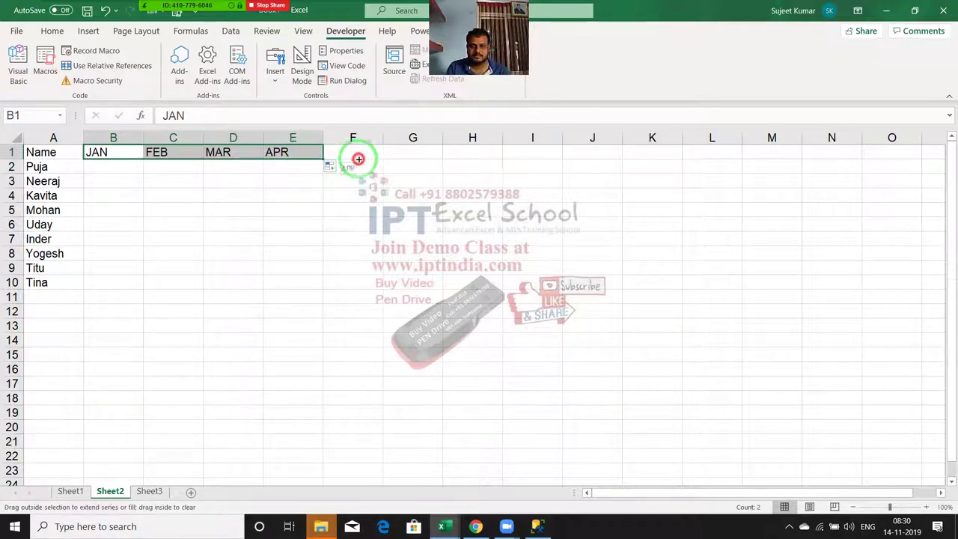
left_click(117, 169)
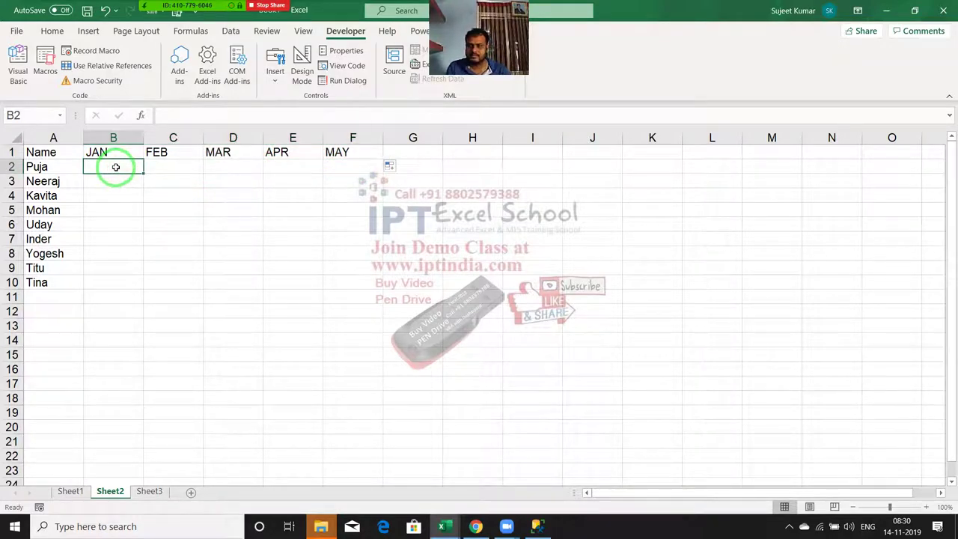
Enter the formula =RANDBETWEEN(10,90) in cell B2.
left_click(137, 178)
left_click(111, 163)
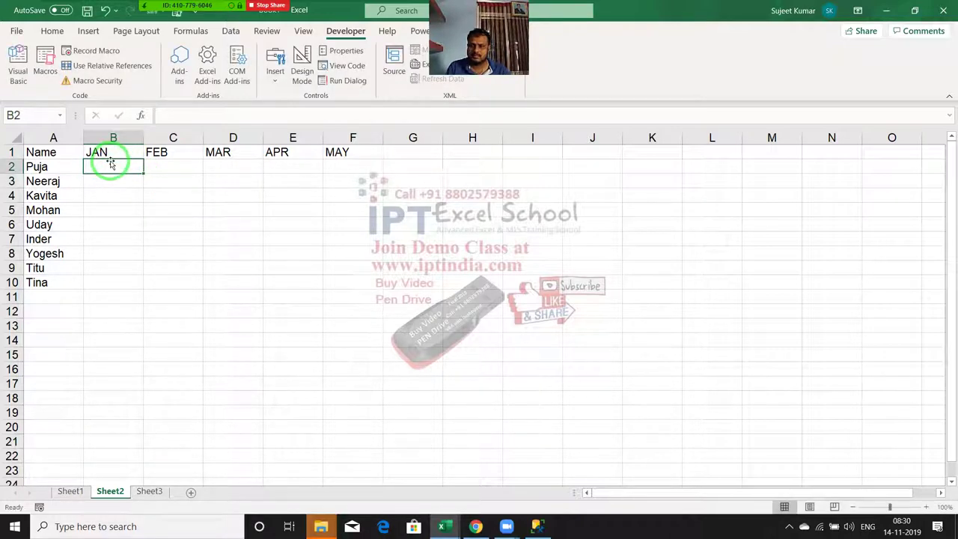
left_click(91, 162)
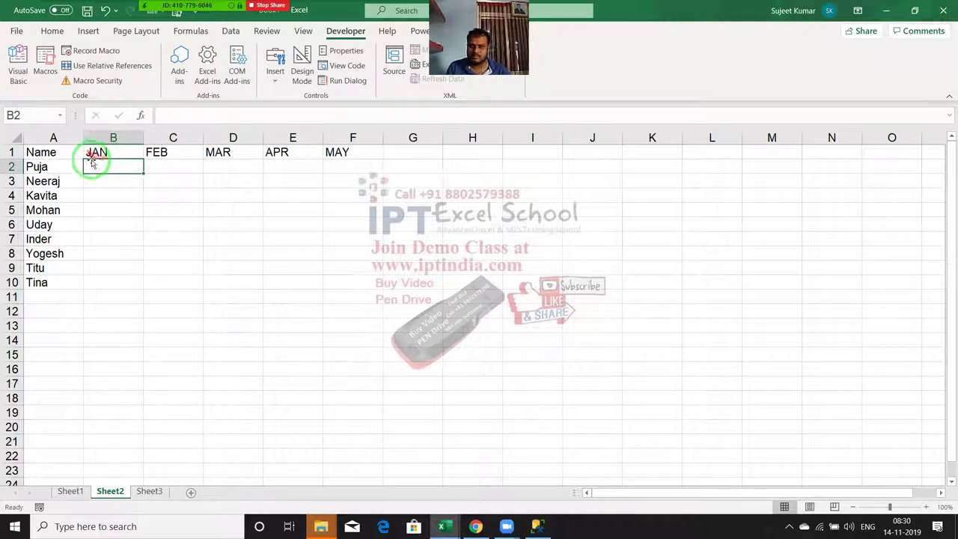
double_click(98, 161)
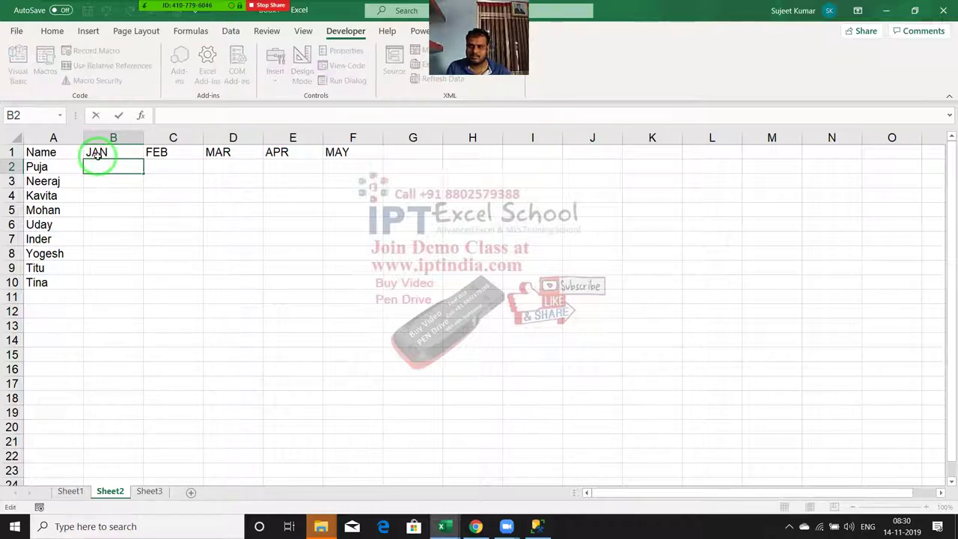
key("Escape")
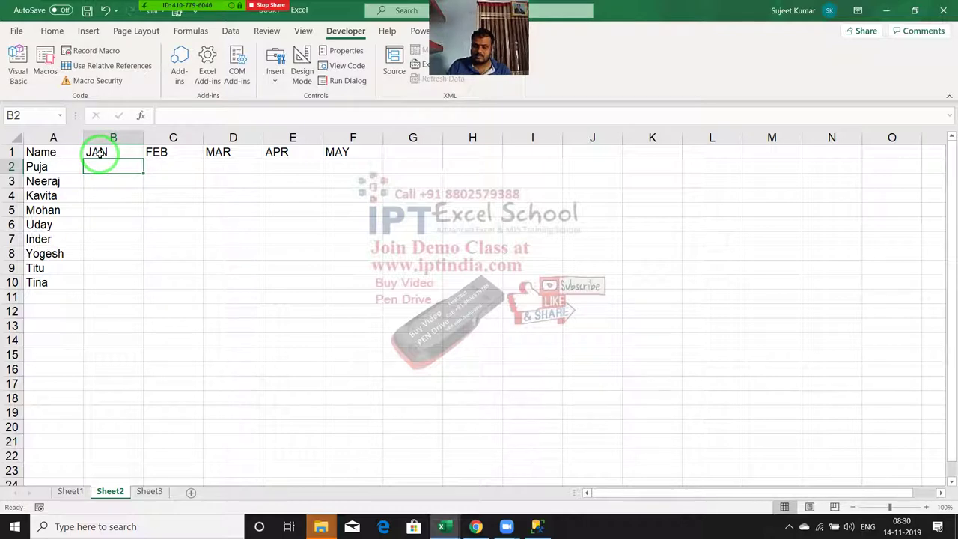
key("ctrl+n")
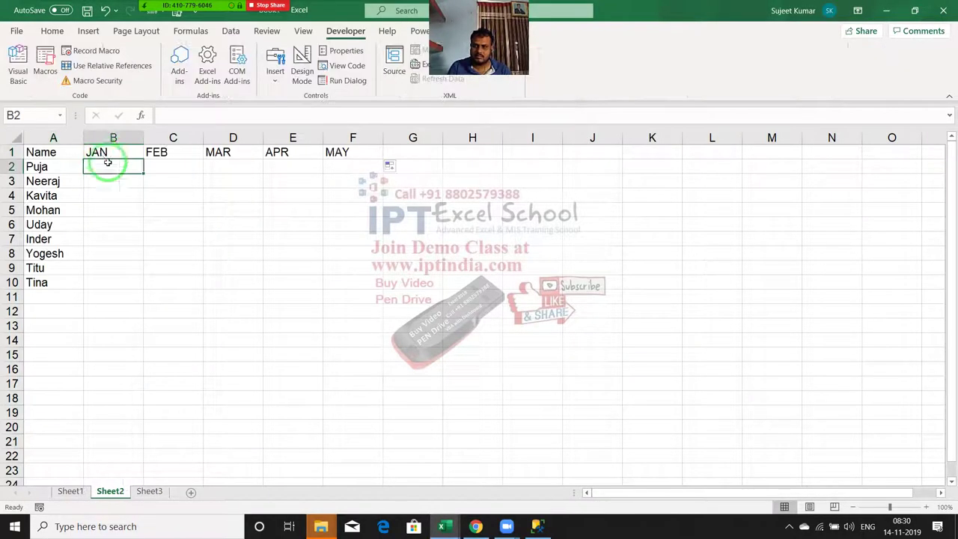
key("Return")
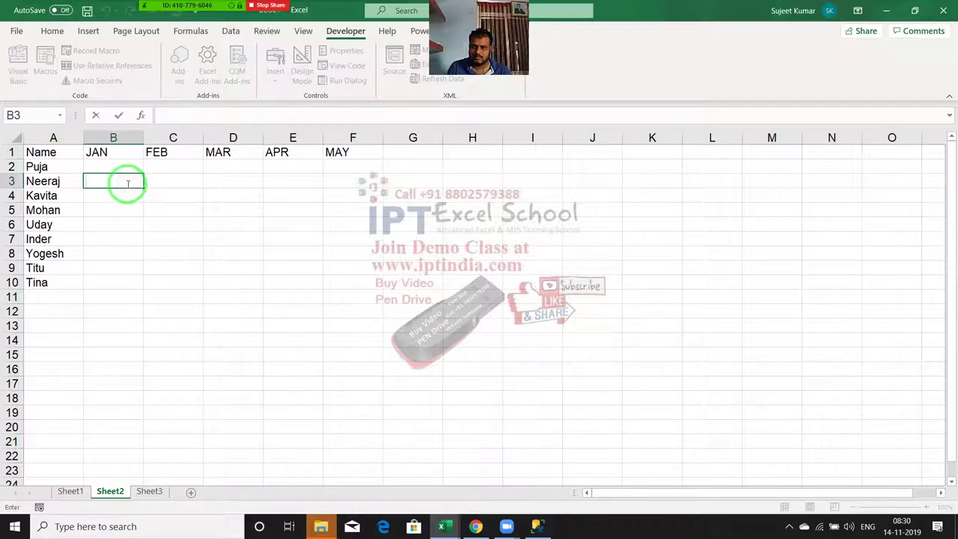
key("Return")
left_click(128, 154)
left_click(129, 166)
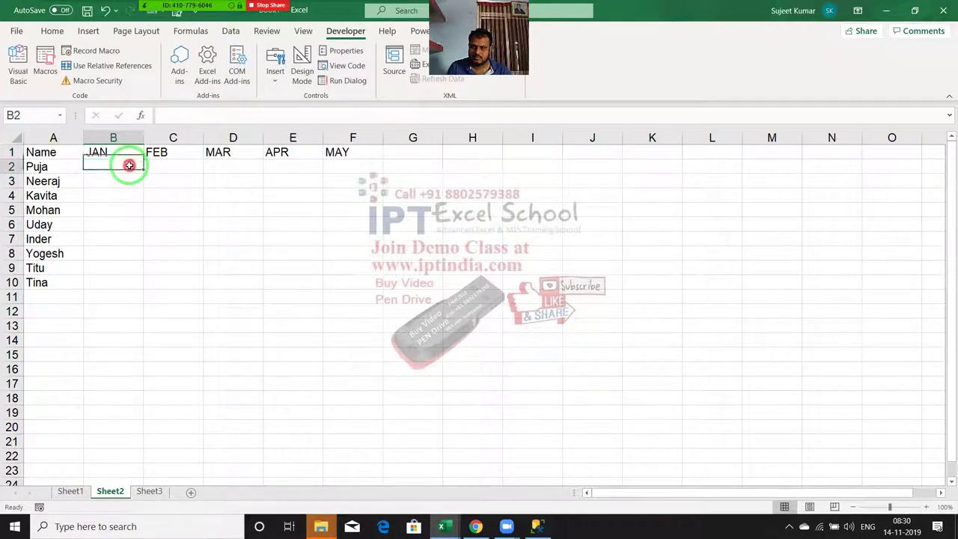
type("=ra")
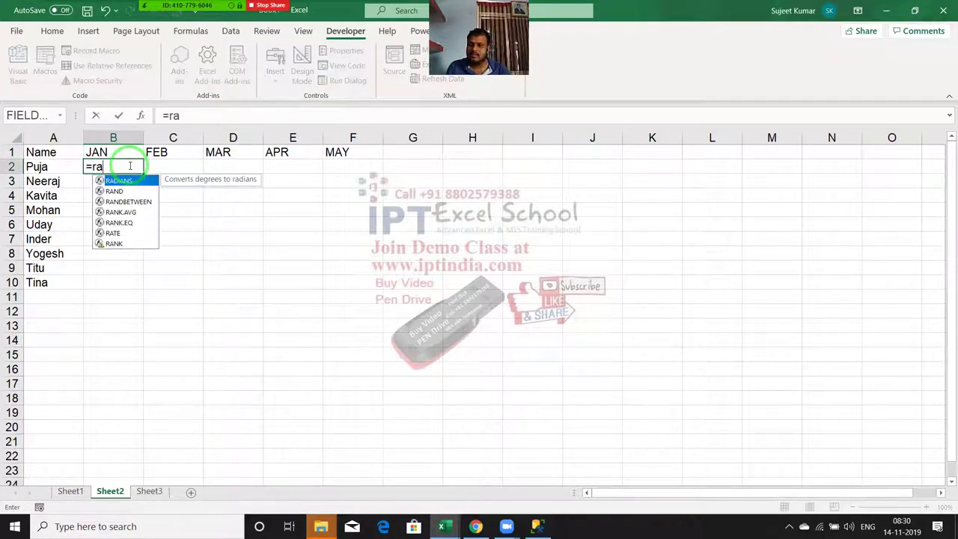
key("Down")
key("Down")
key("Tab")
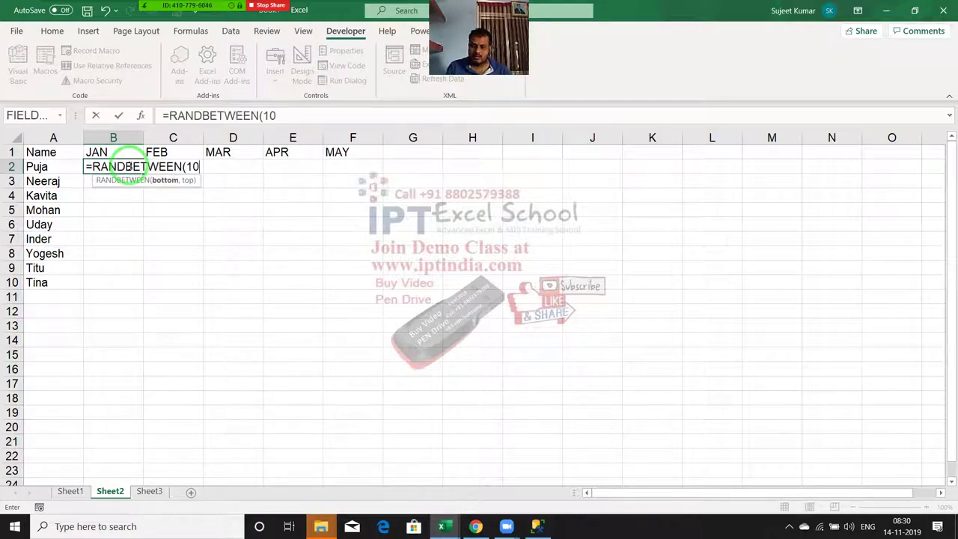
type("9")
key("Return")
Fill the RANDBETWEEN formula across B2:F2.
key("Up")
key("Up")
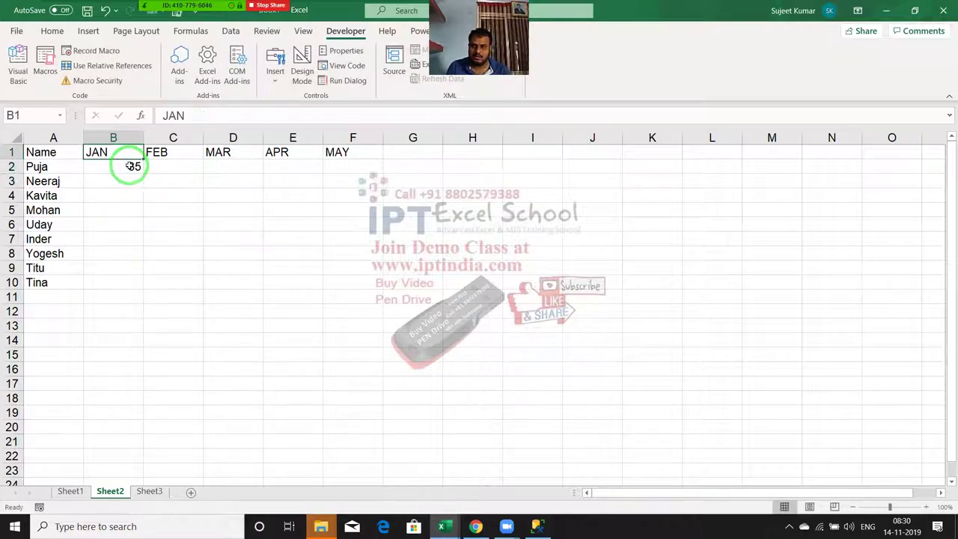
key("ctrl+Right")
key("Down")
key("ctrl+shift+Left")
key("ctrl+r")
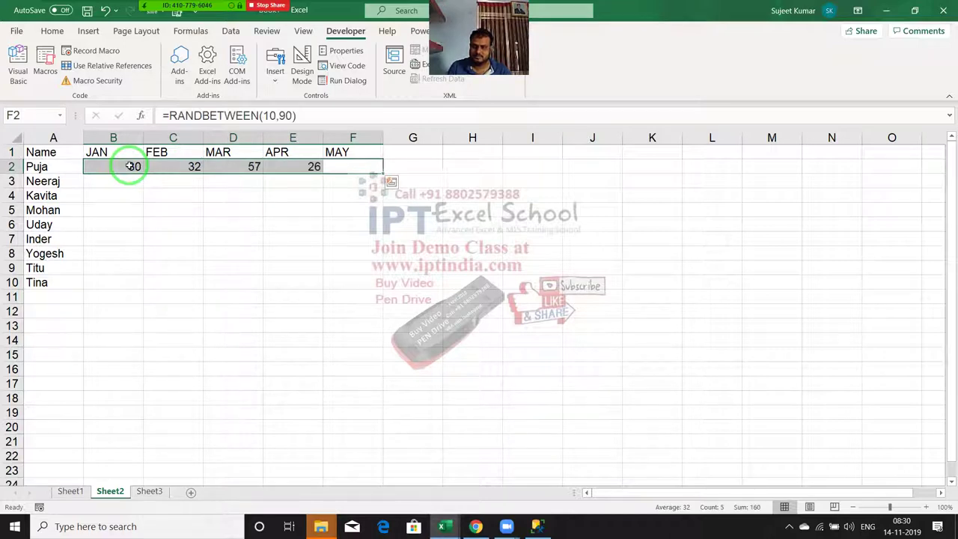
Fill the formula down through B2:F10 and copy the whole block.
key("Left")
key("Left")
key("ctrl+Left")
key("ctrl+Down")
key("Right")
key("ctrl+shift+Up")
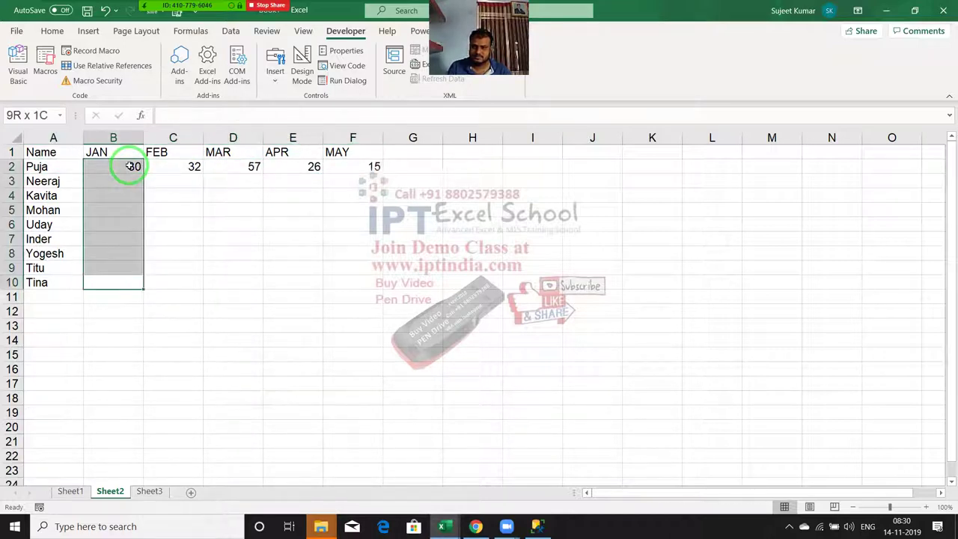
key("shift+Right")
key("shift+Right")
key("shift+Right")
key("shift+Right")
key("ctrl+d")
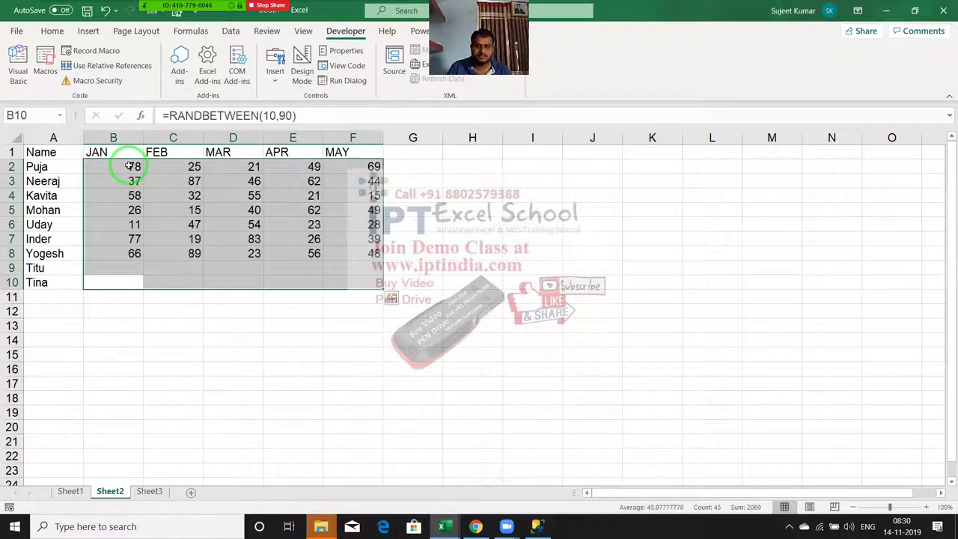
key("ctrl+c")
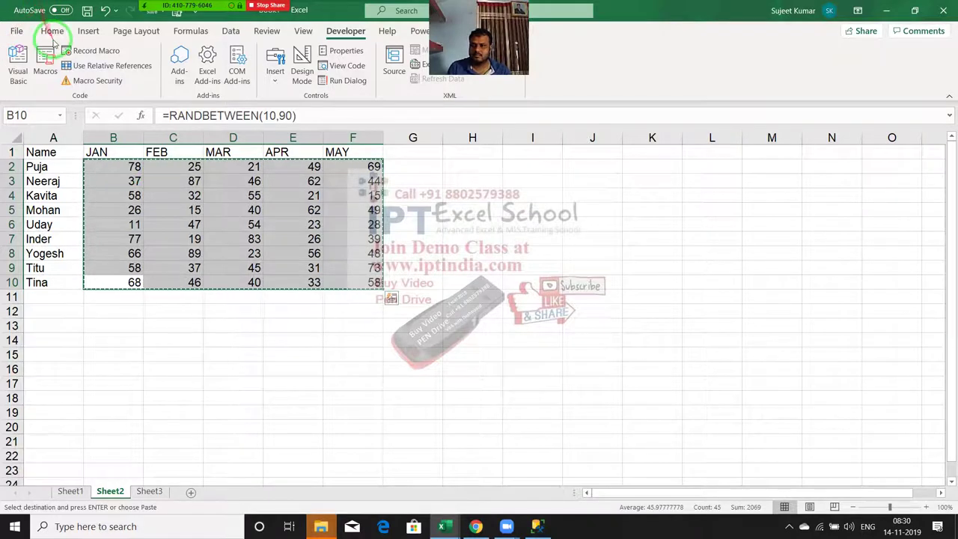
Paste the copied sales block back over itself as values.
left_click(52, 30)
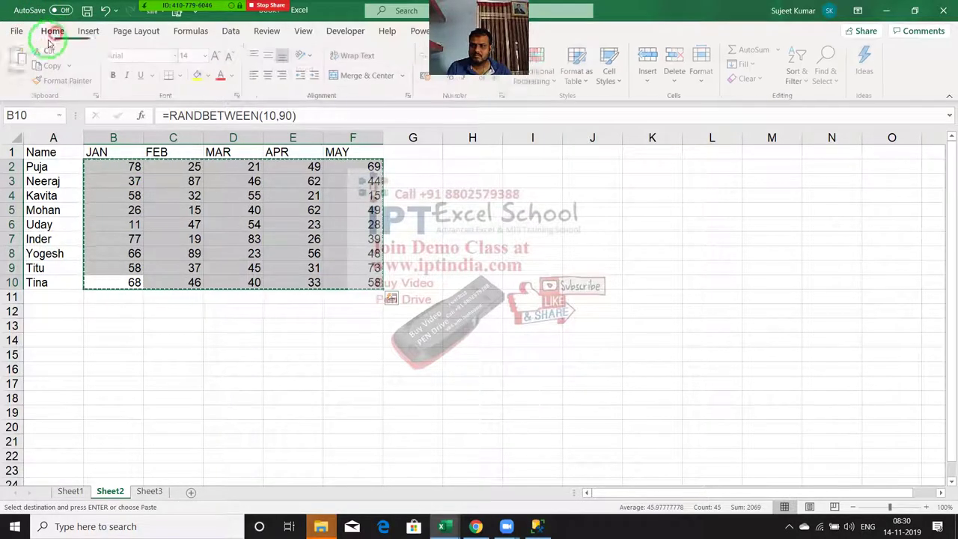
left_click(18, 81)
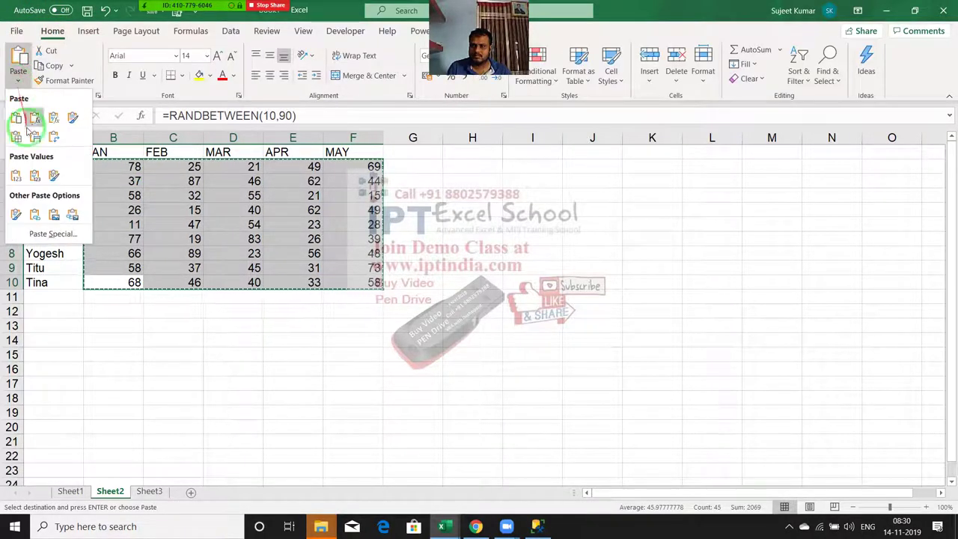
left_click(19, 178)
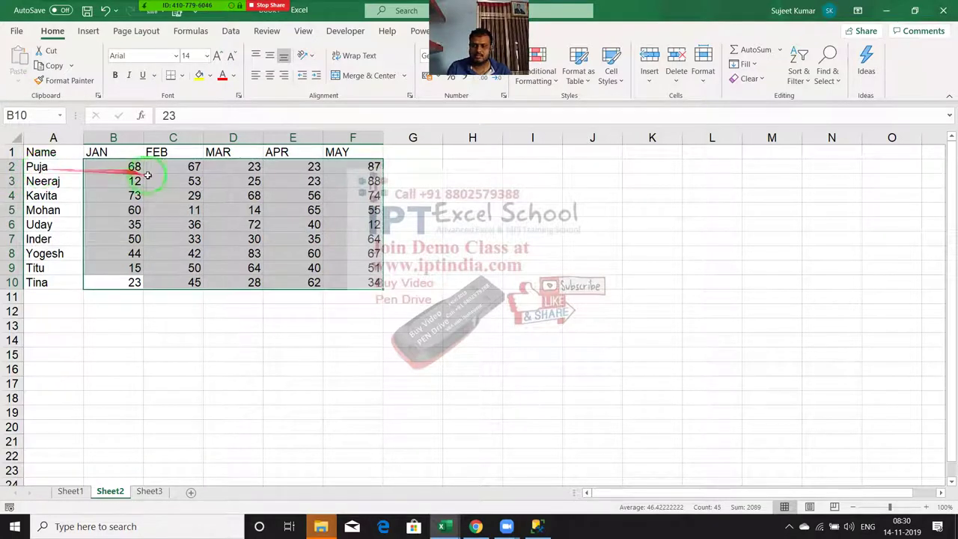
Copy the header row A1:F1.
left_click(173, 200)
left_click_drag(70, 154, 331, 151)
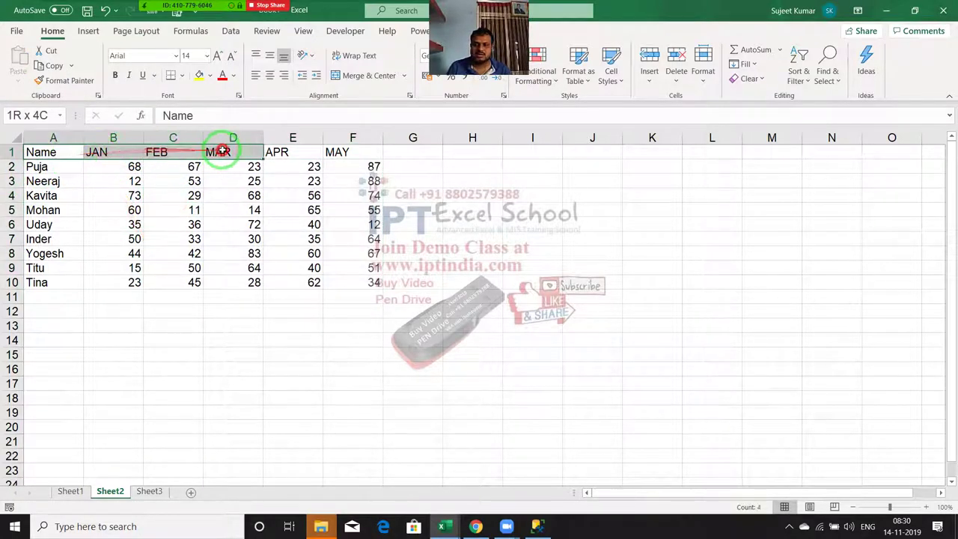
key("ctrl+c")
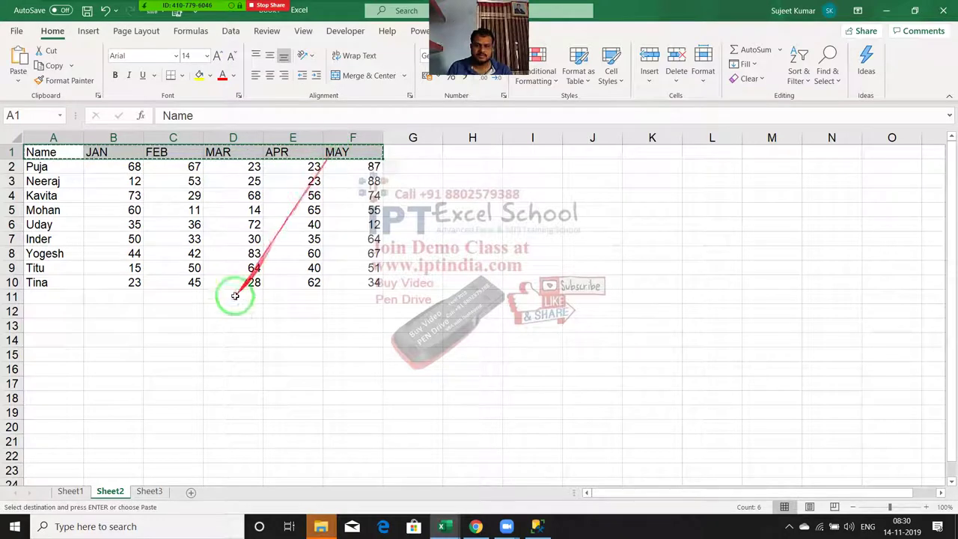
Paste the headers into row 14 and enter 1 as the row index in A13.
left_click(65, 339)
key("ctrl+v")
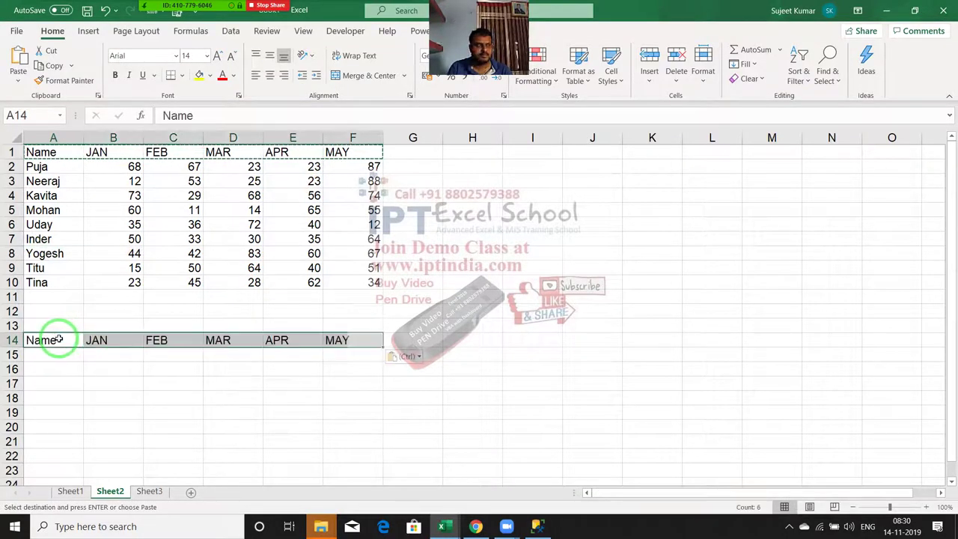
left_click(54, 356)
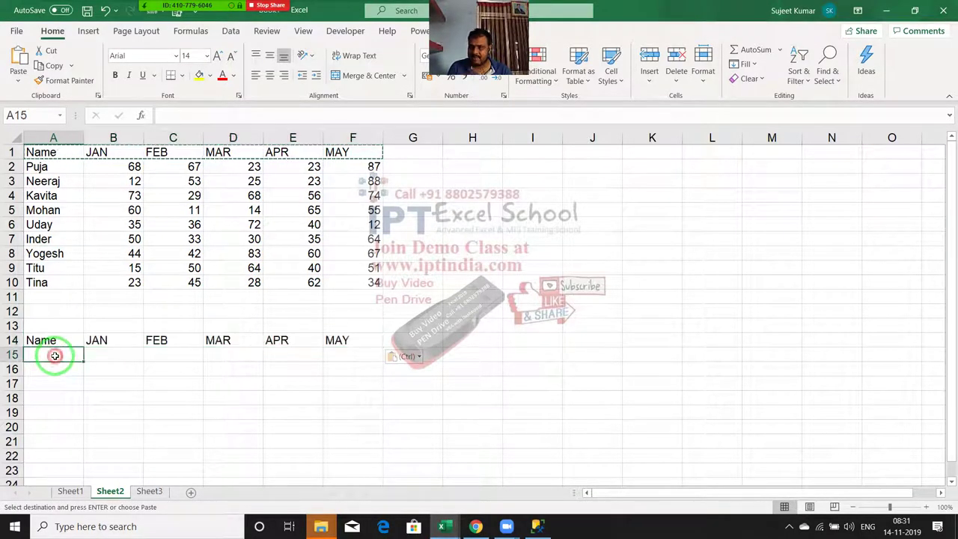
left_click(55, 323)
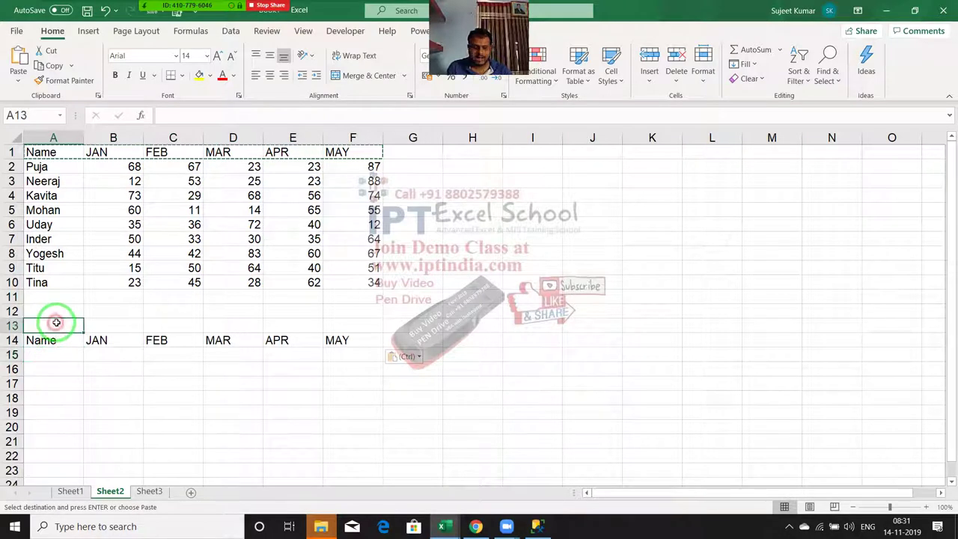
type("1")
key("Return")
key("Return")
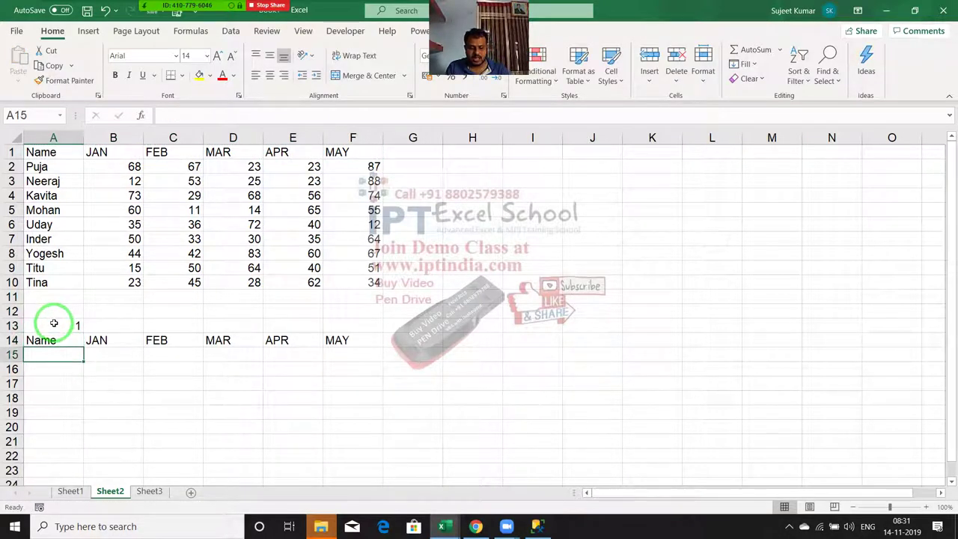
Enter =OFFSET(A1,$A$13,0) in A15 and fill it across to F15.
type("=of")
key("Tab")
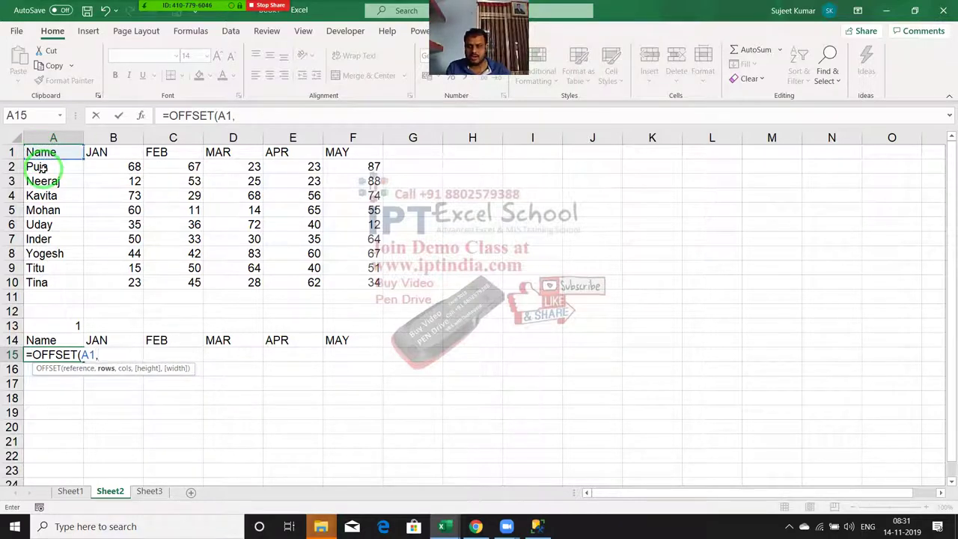
left_click(75, 327)
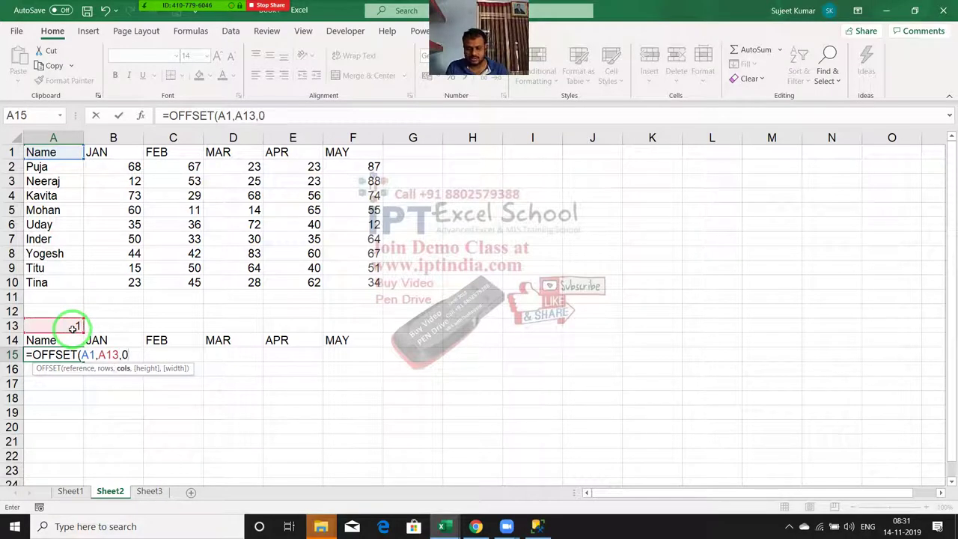
type(")")
key("ctrl+Return")
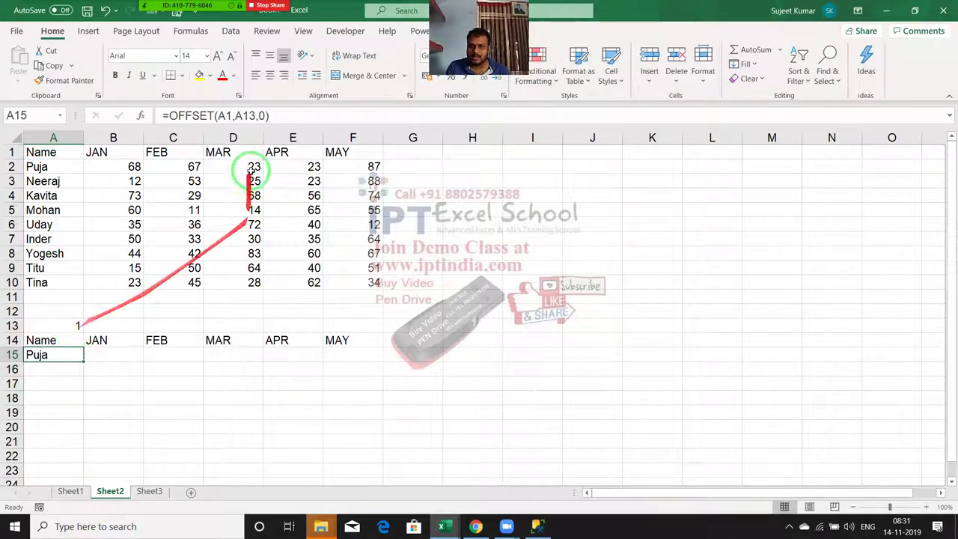
left_click(236, 116)
left_click_drag(235, 116, 242, 116)
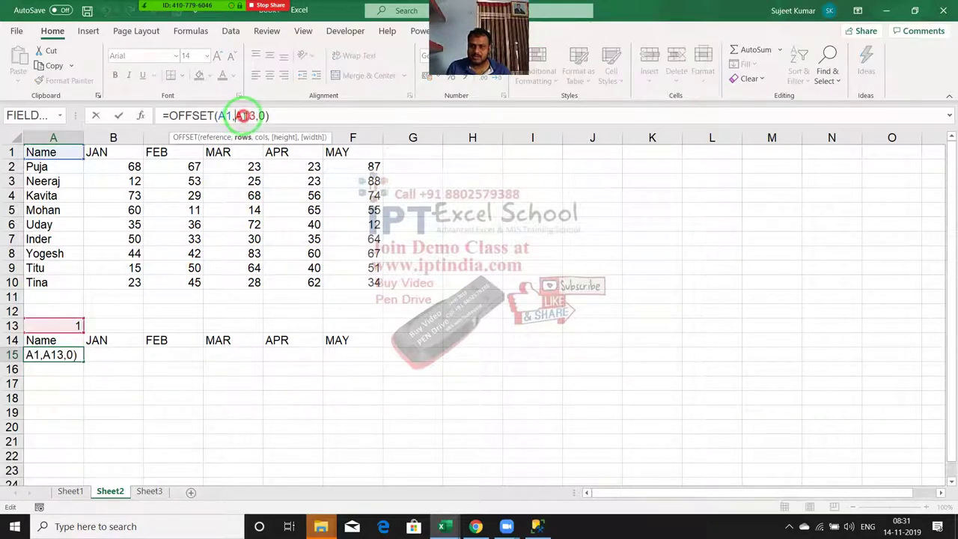
key("F4")
key("Return")
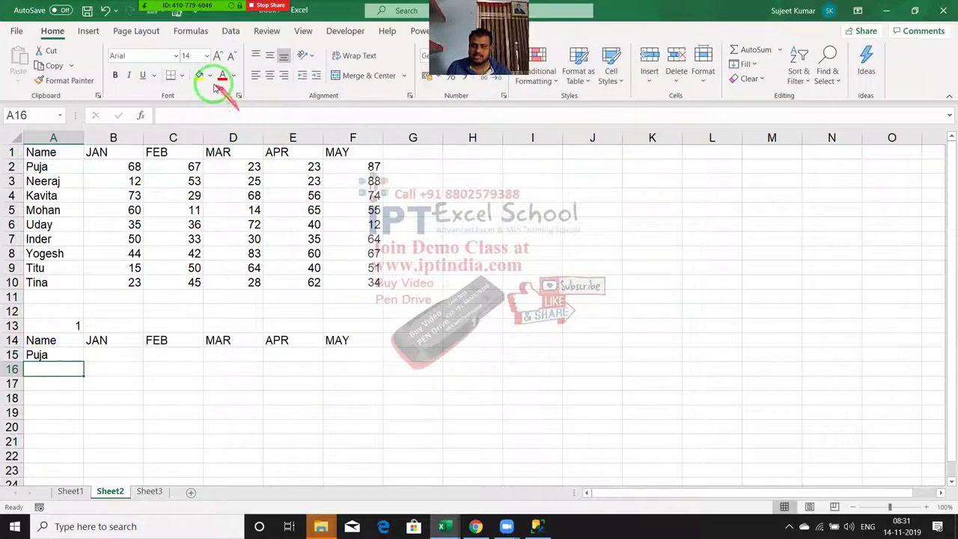
key("Up")
key("shift+Right")
key("shift+Right")
key("shift+Right")
key("shift+Right")
key("shift+Right")
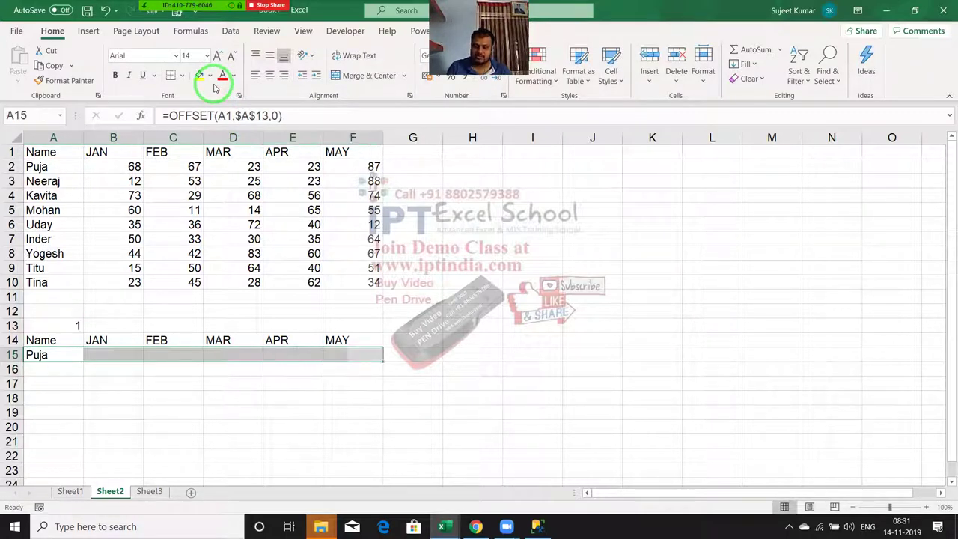
key("ctrl+r")
Change A13 to 2, then 3 to show Kavita's row, and select rows 14–15.
key("Up")
key("Up")
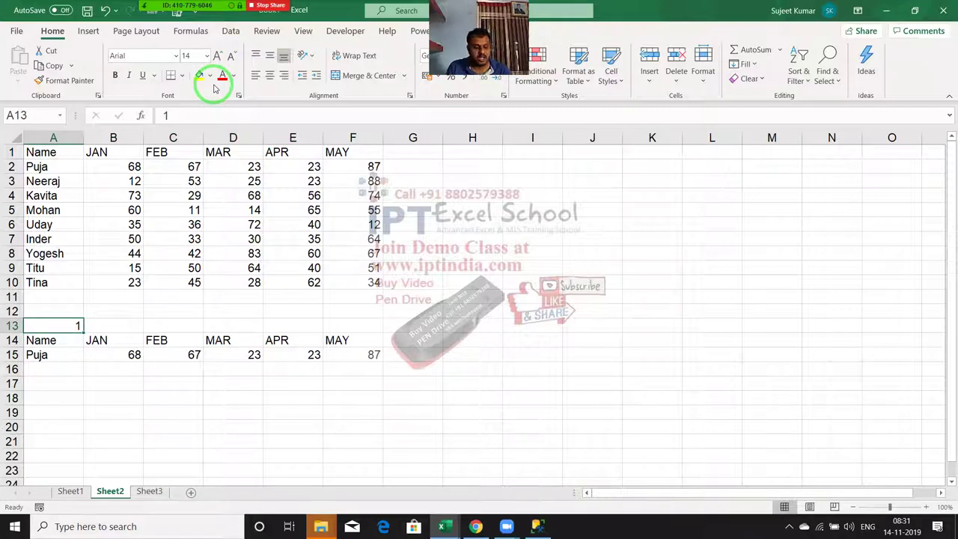
type("2")
key("Return")
key("Up")
type("3")
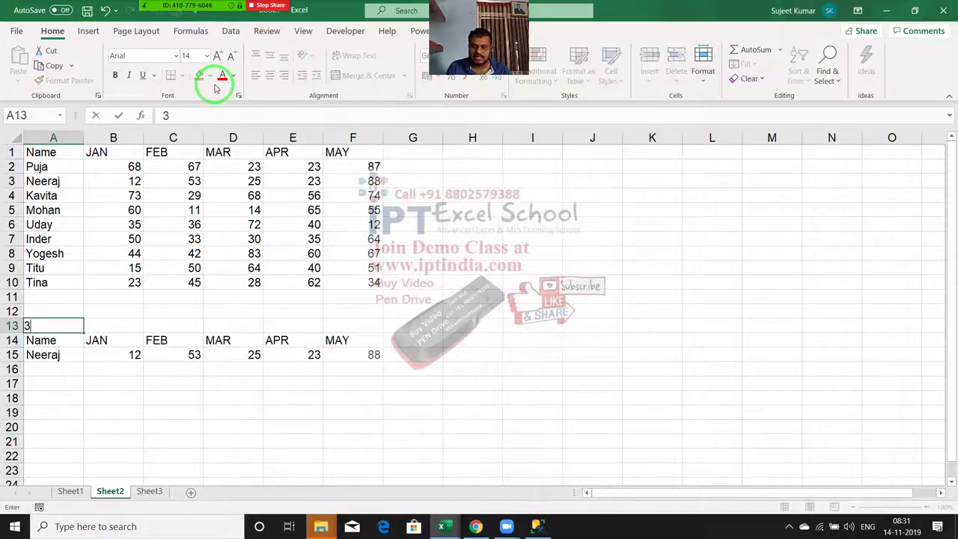
key("Return")
key("ctrl+shift+Right")
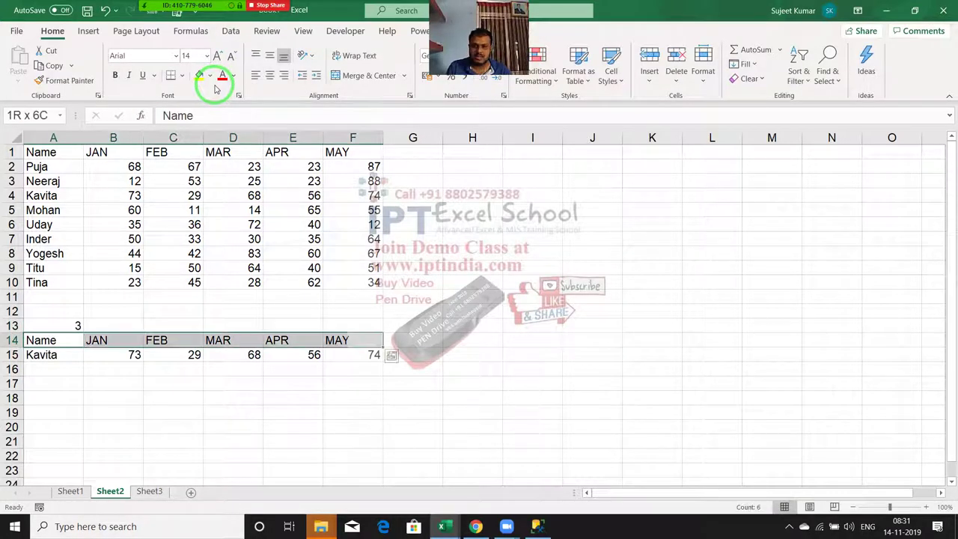
key("ctrl+shift+Down")
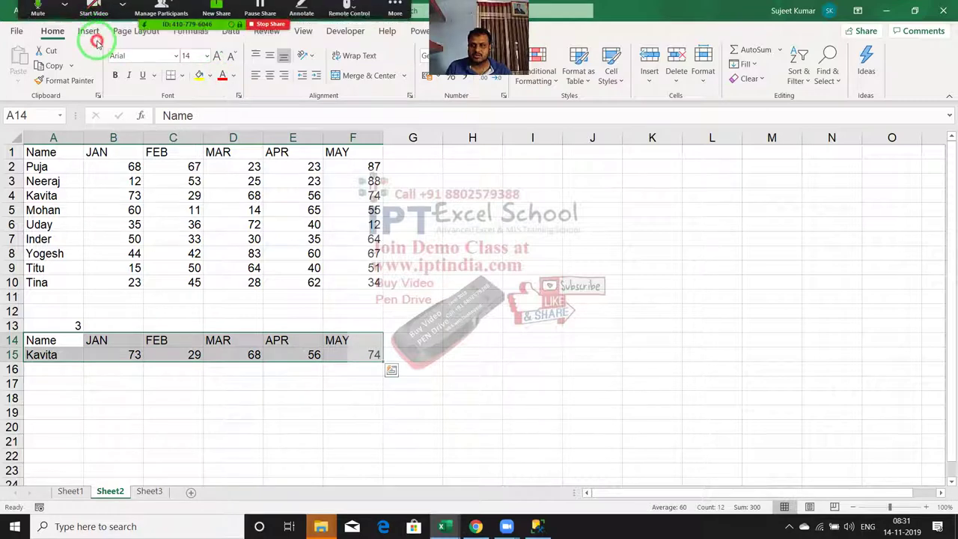
Chart rows 14–15 as a clustered column chart, placed and enlarged beside the data across columns G–L.
left_click(89, 32)
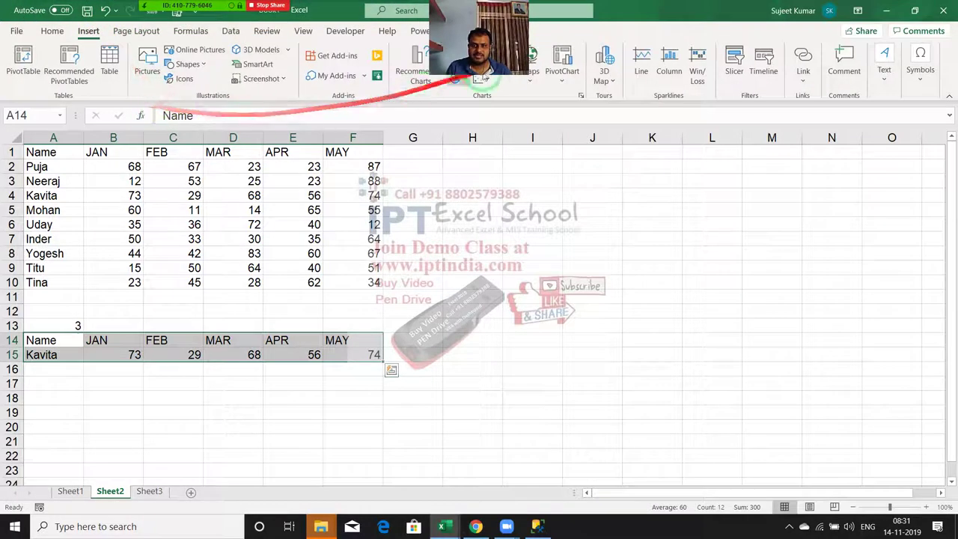
left_click(458, 54)
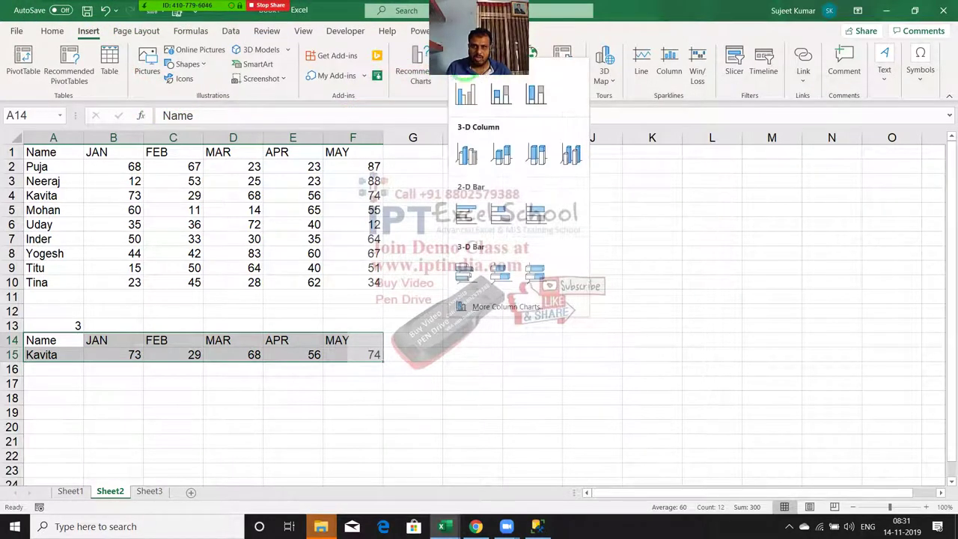
left_click(459, 96)
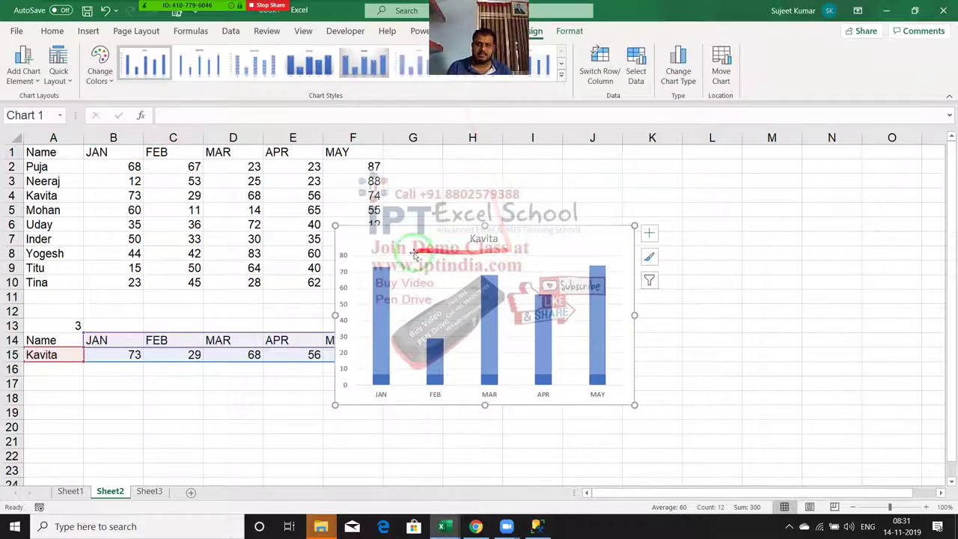
mouse_move(413, 241)
left_mouse_down()
mouse_move(486, 173)
mouse_move(470, 166)
left_mouse_up()
left_click_drag(693, 330, 765, 355)
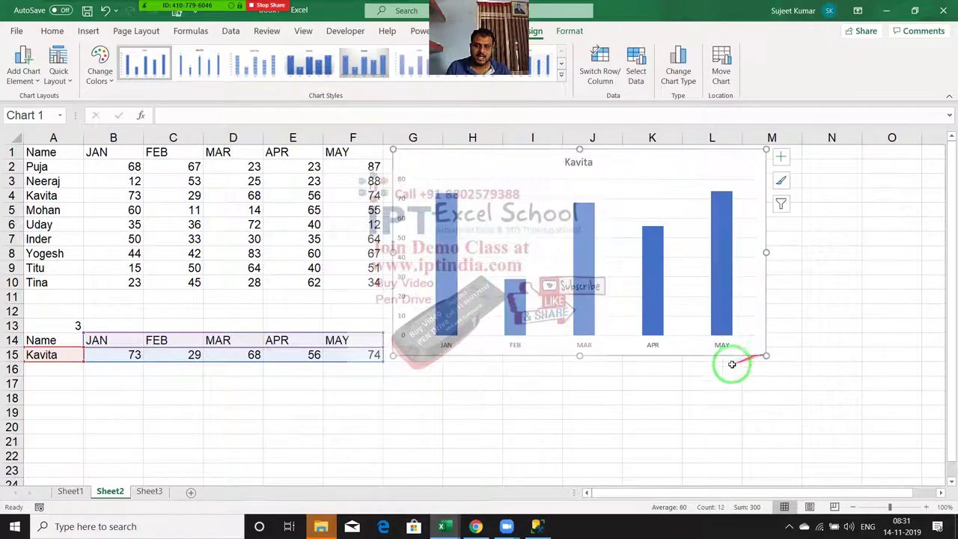
left_click_drag(712, 375, 414, 308)
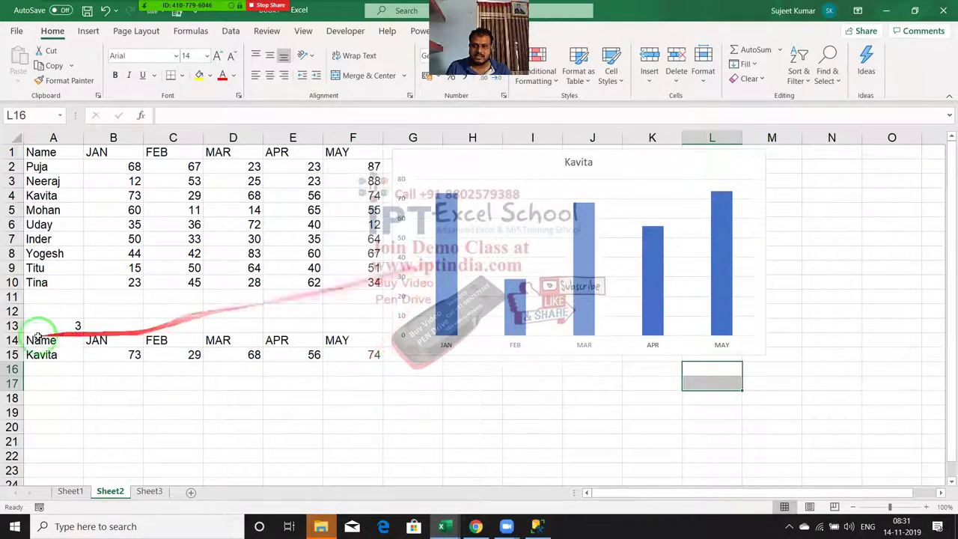
Cycle A13 through 1, 2 and 3 so the chart shows Puja, Neeraj, then Kavita.
left_click(59, 326)
type("1")
key("Return")
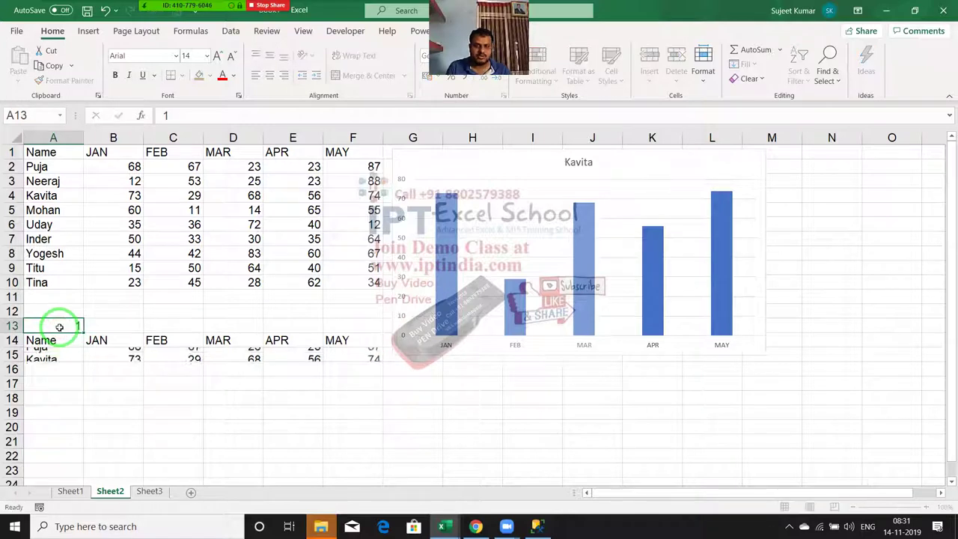
left_click(59, 328)
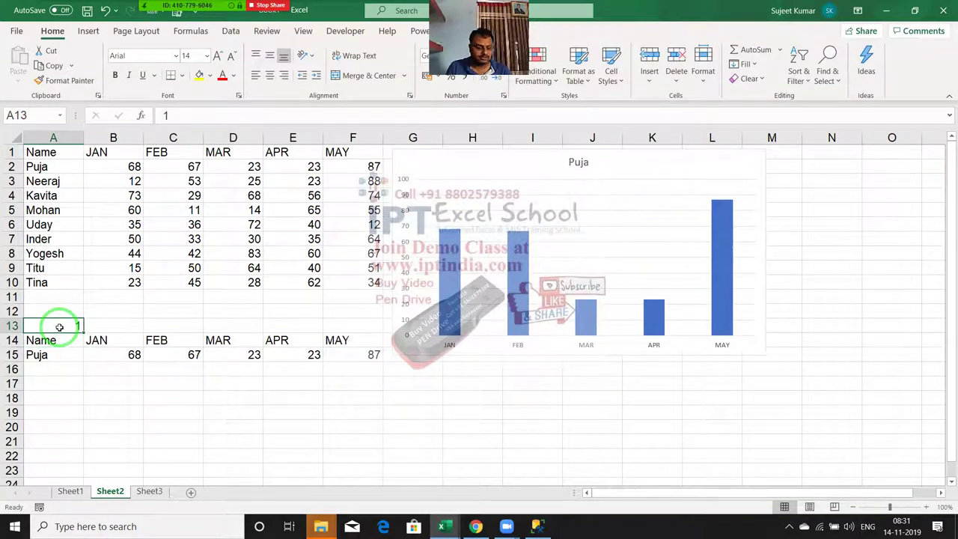
type("2")
key("Return")
left_click(57, 327)
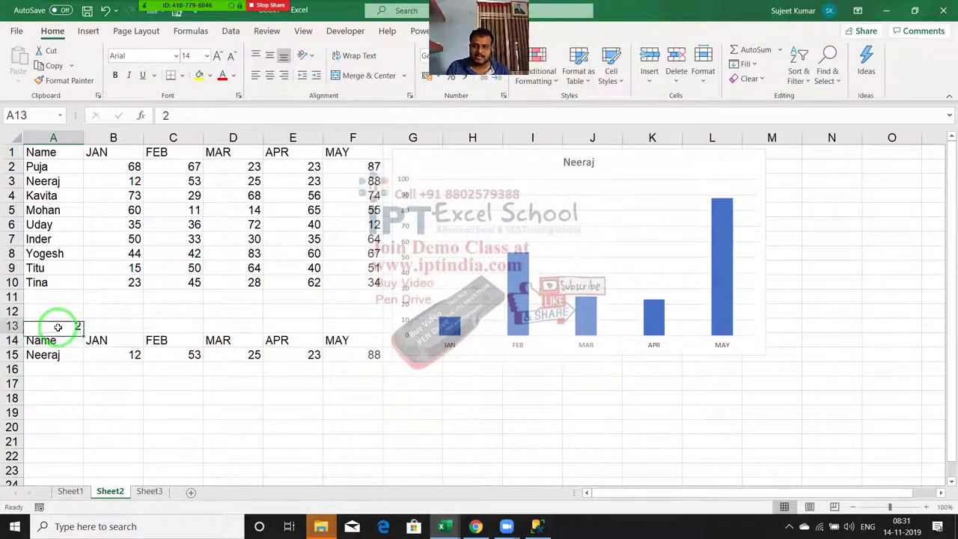
type("3")
key("Return")
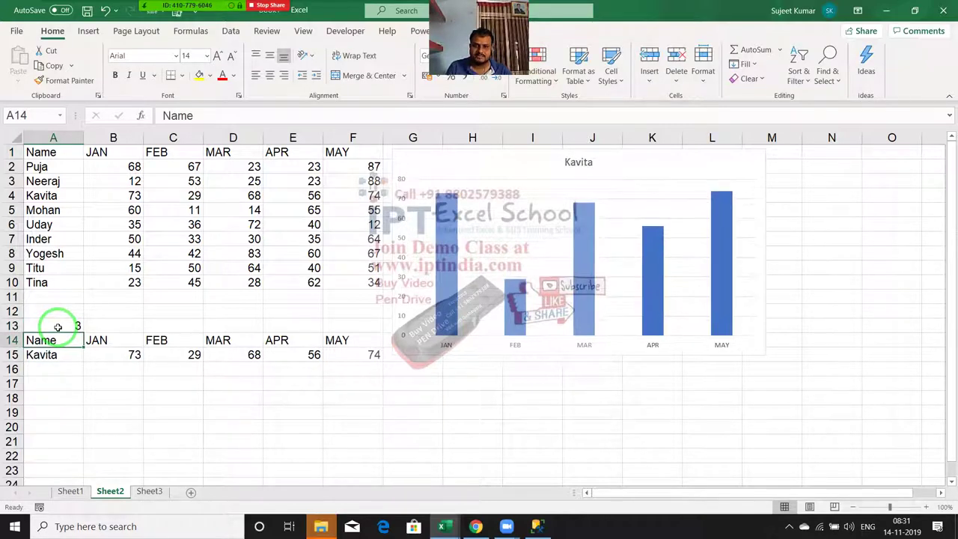
left_click(58, 327)
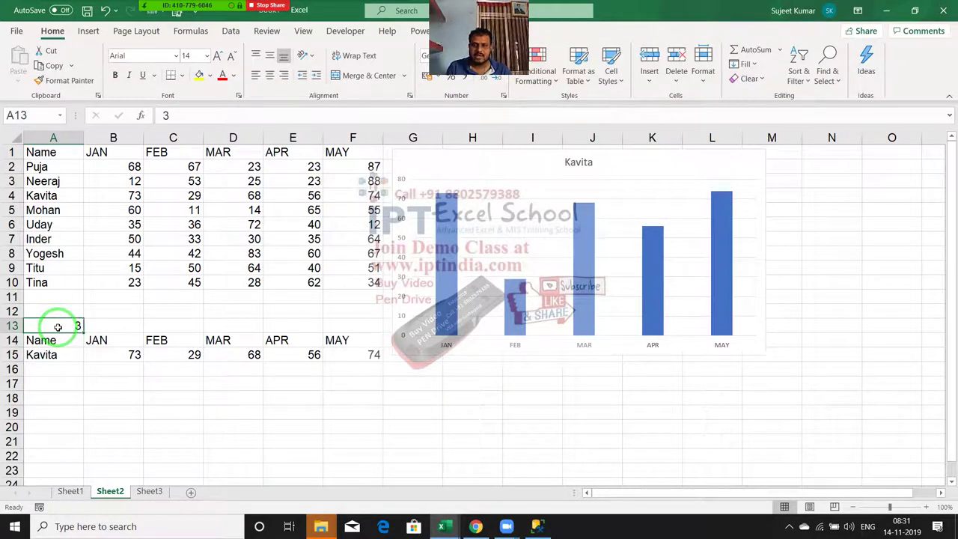
Draw a Form Controls combo box near G2 above the chart.
left_click(345, 32)
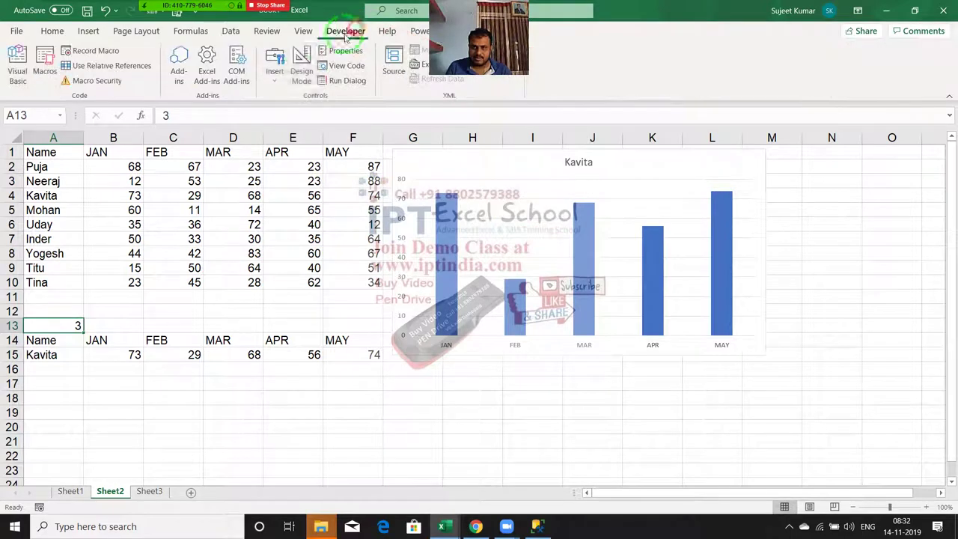
left_click(274, 69)
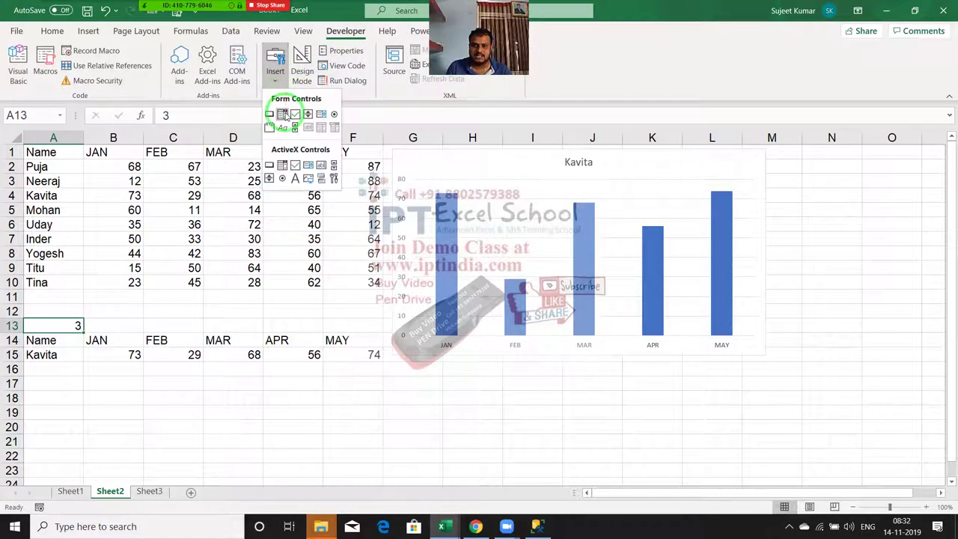
left_click(283, 113)
left_click_drag(406, 155, 498, 168)
Give the combo box input range $A$2:$A$10 and cell link $A$13, and turn on 3-D shading.
right_click(488, 166)
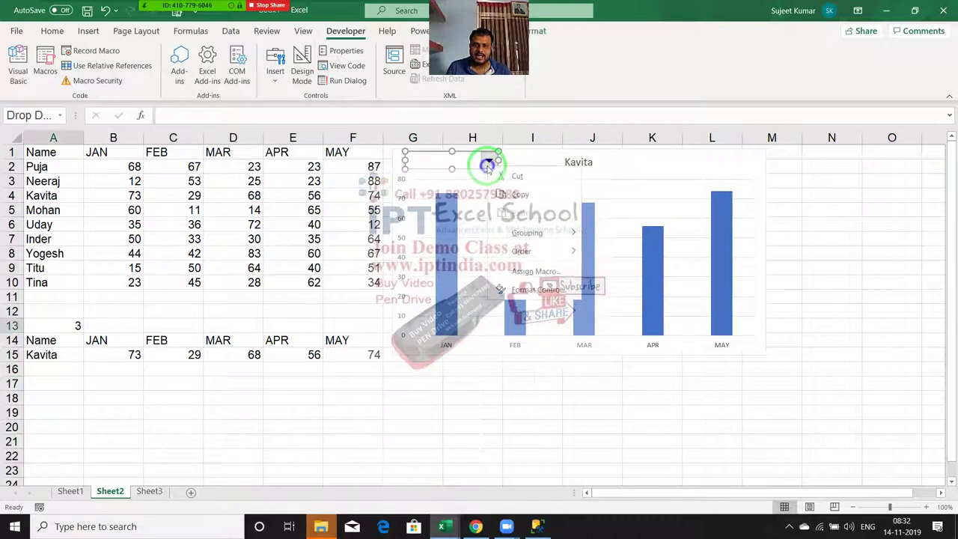
left_click(551, 263)
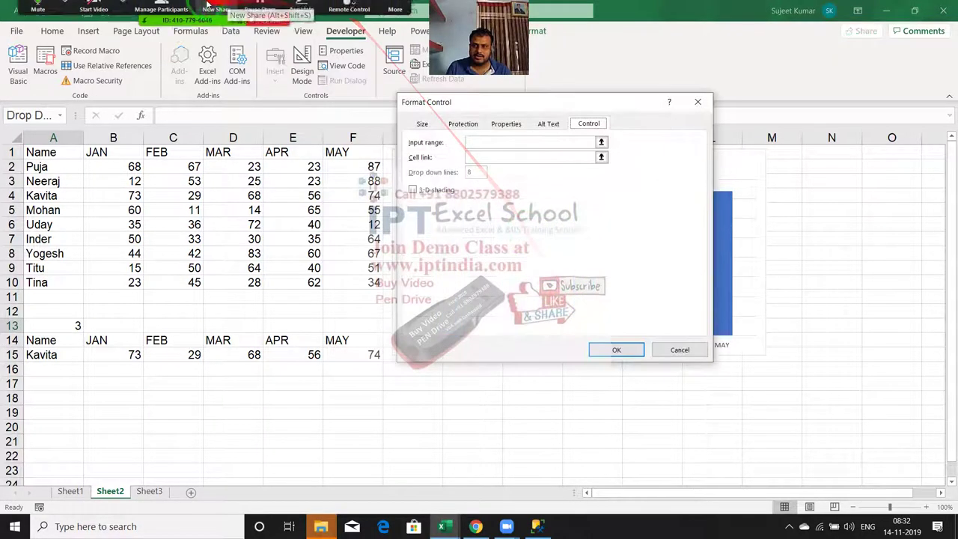
left_click(513, 143)
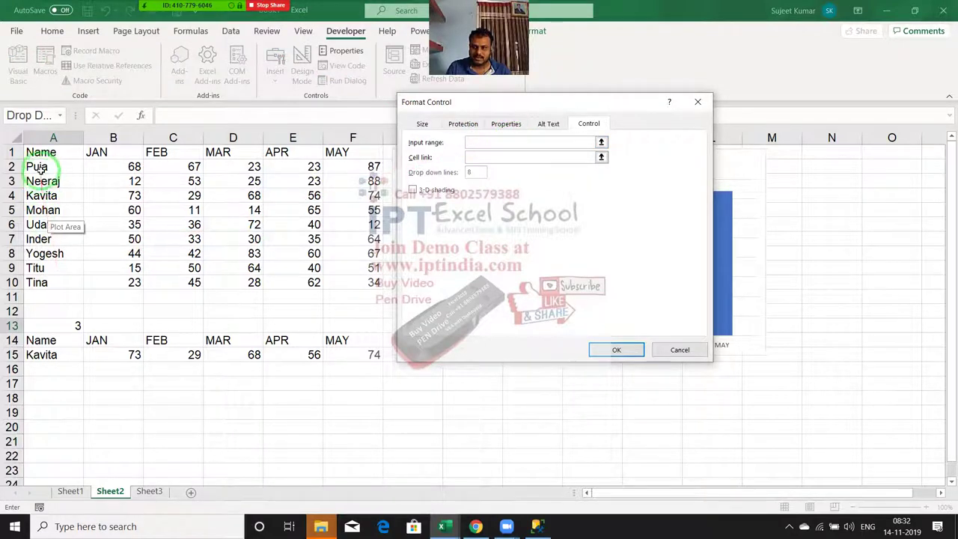
left_click_drag(41, 167, 41, 282)
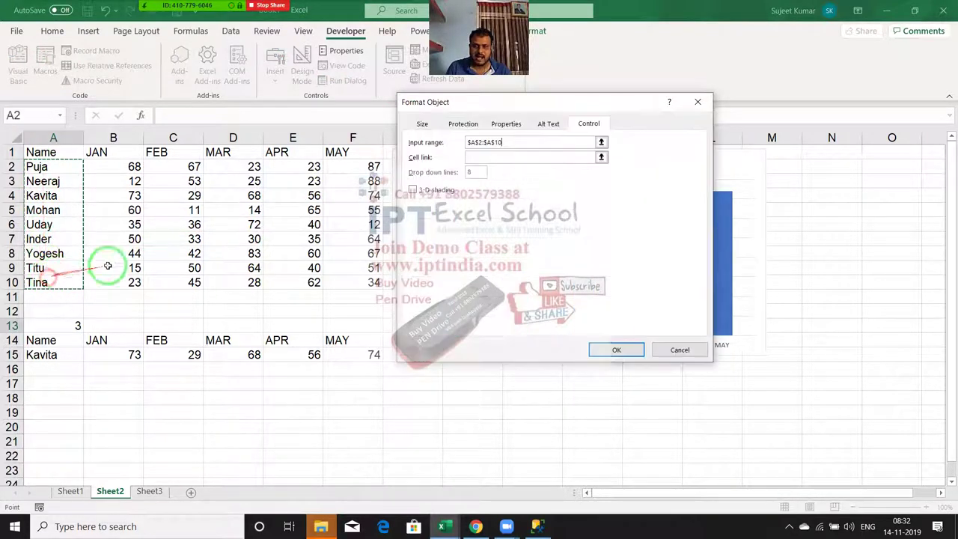
left_click(479, 157)
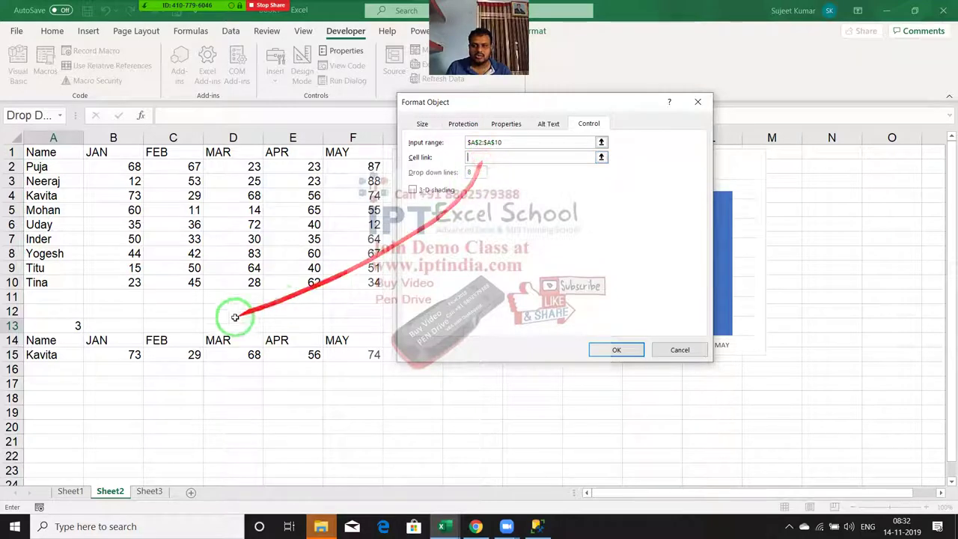
left_click_drag(507, 105, 683, 111)
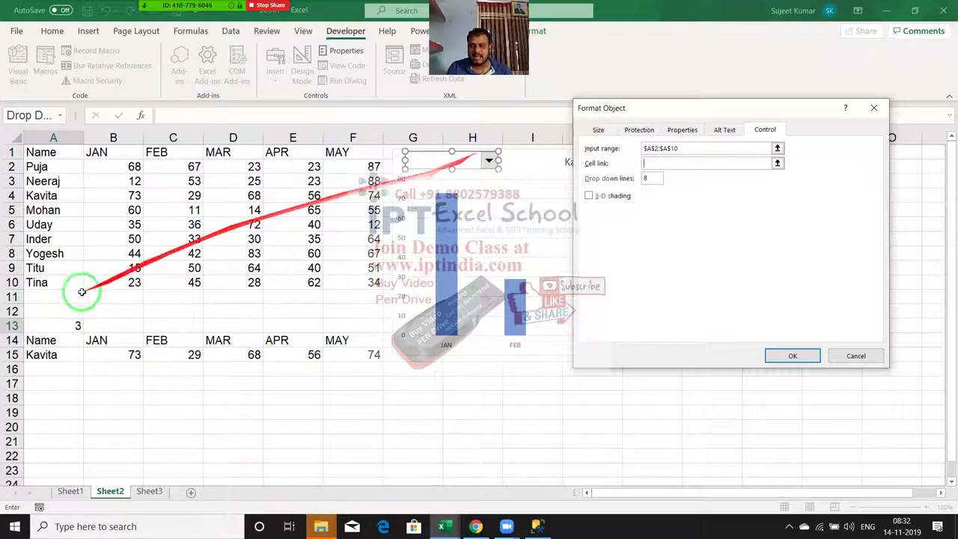
left_click(69, 322)
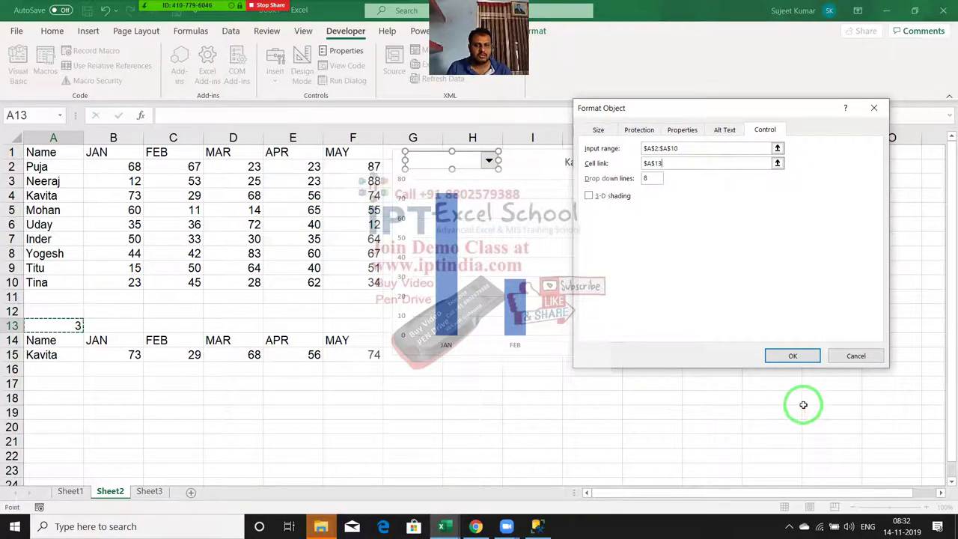
left_click(610, 196)
left_click(793, 355)
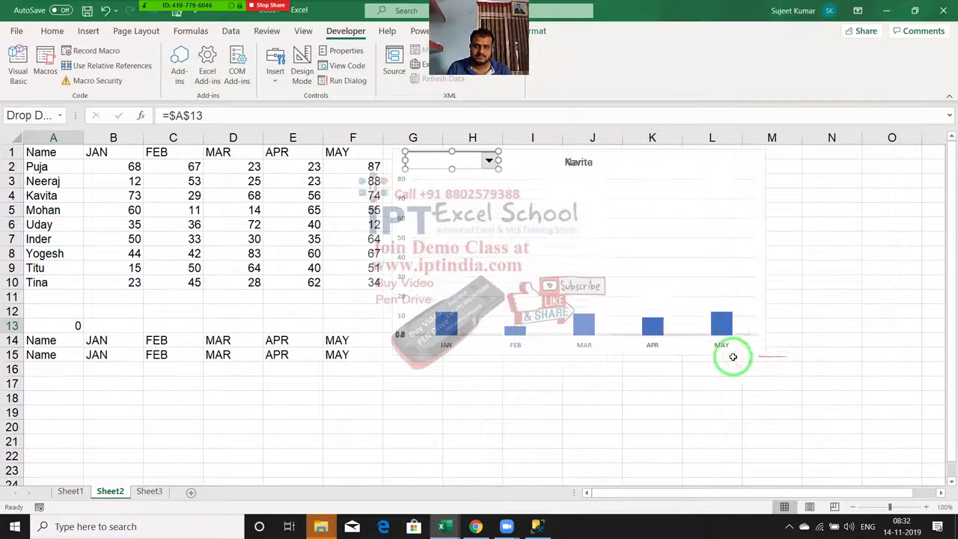
Deselect the combo box, then pick Puja, Neeraj and Kavita to check the chart updates.
left_click(609, 443)
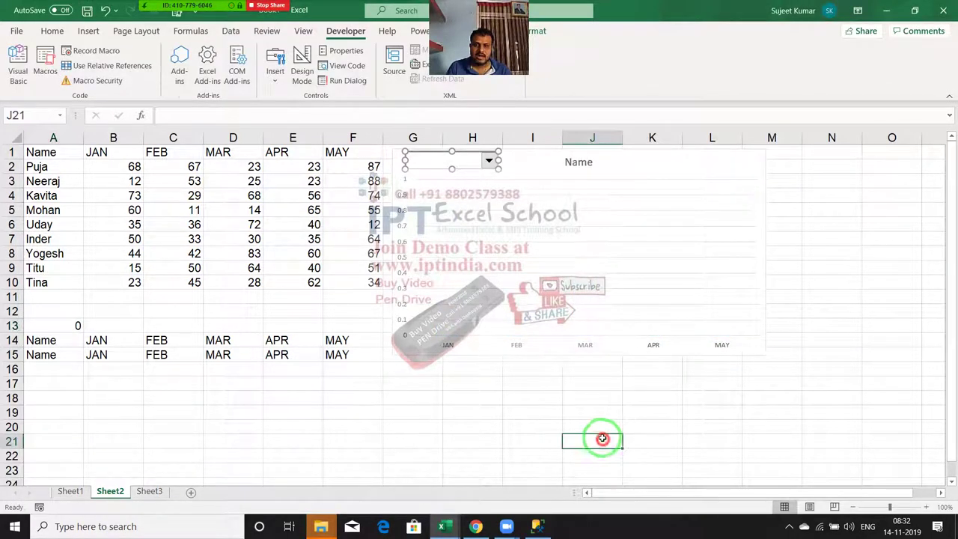
left_click(488, 160)
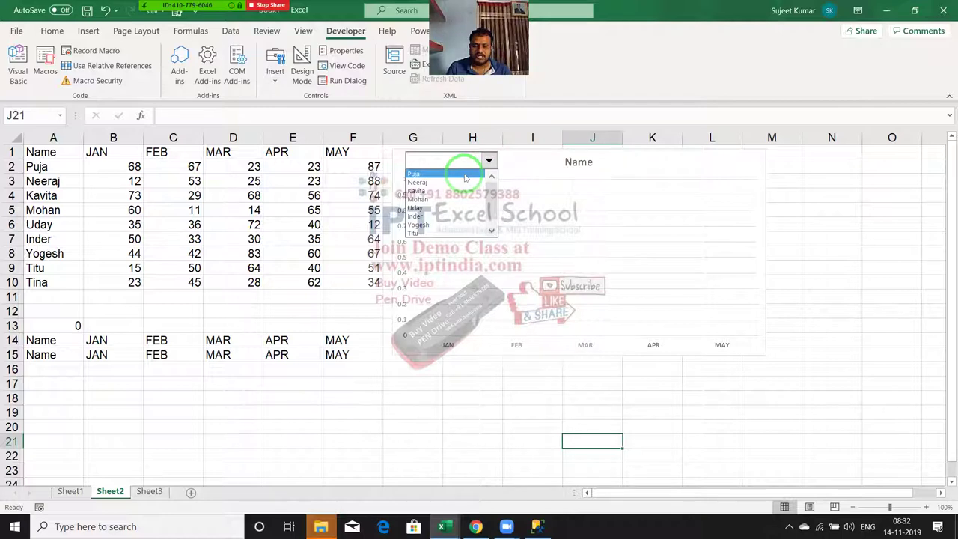
left_click(464, 175)
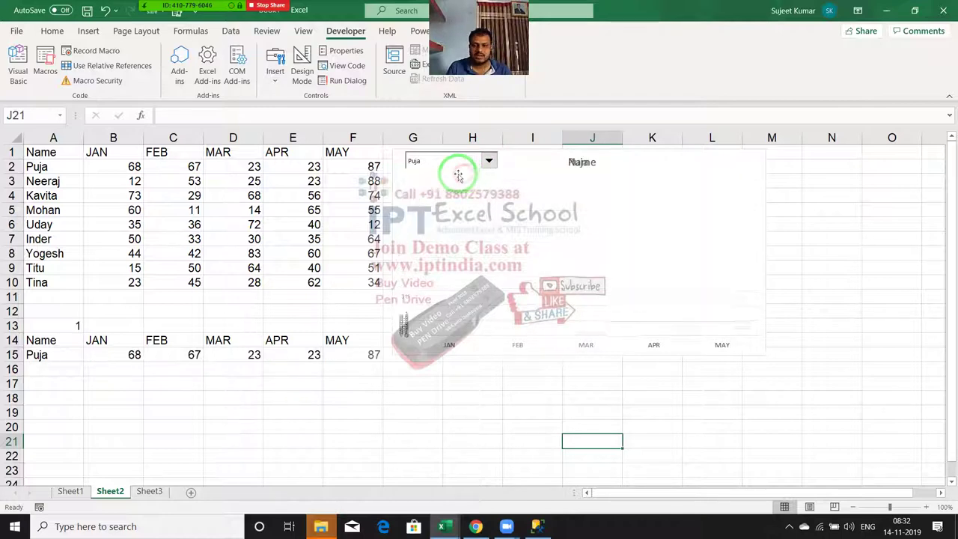
left_click(450, 163)
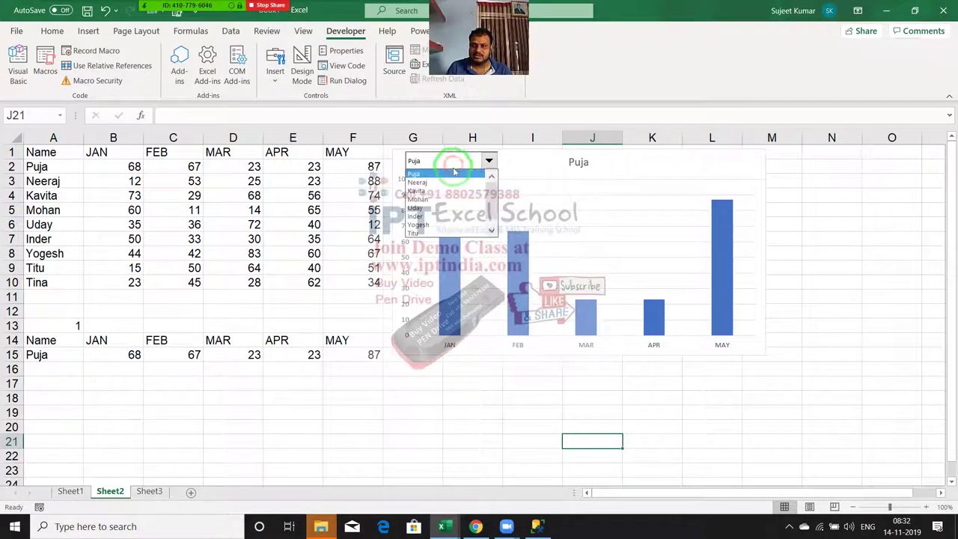
left_click(451, 184)
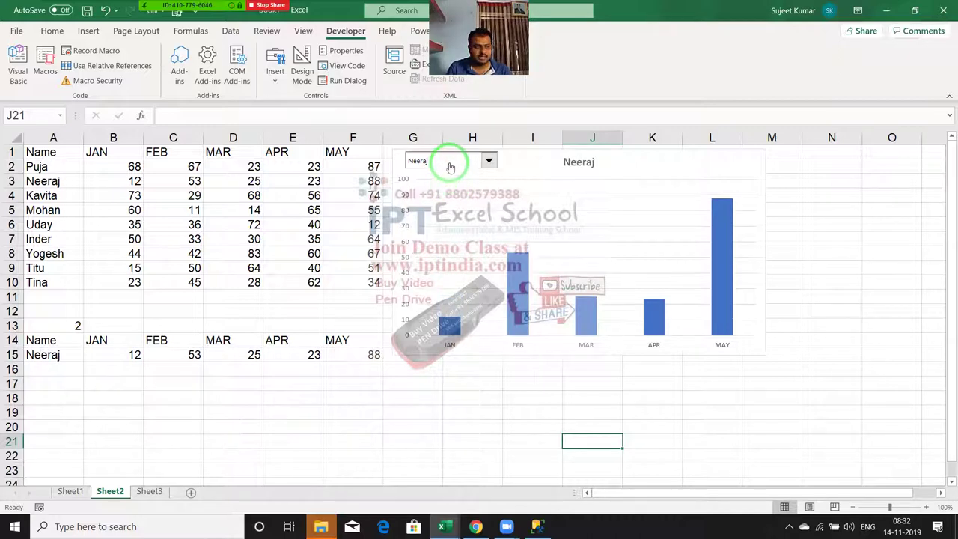
left_click(448, 160)
left_click(449, 182)
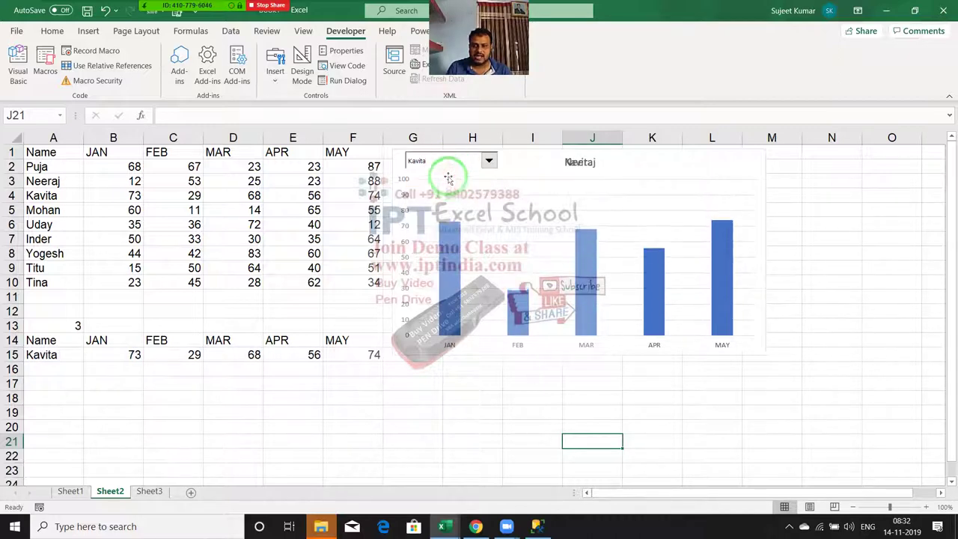
left_click(447, 160)
left_click(451, 183)
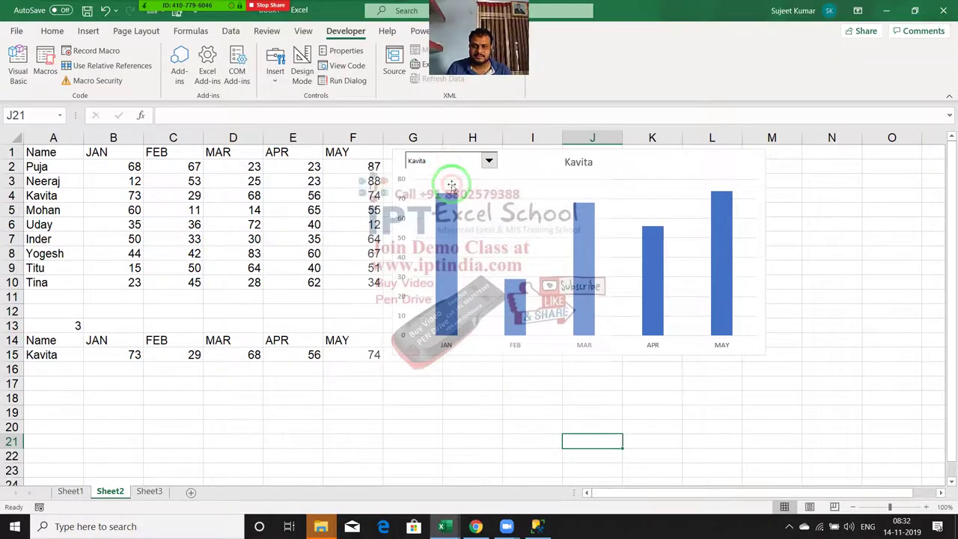
Switch the combo box through Mohan, Uday, Yogesh and back to Mohan, updating A13 and the chart.
left_click(450, 162)
left_click(453, 191)
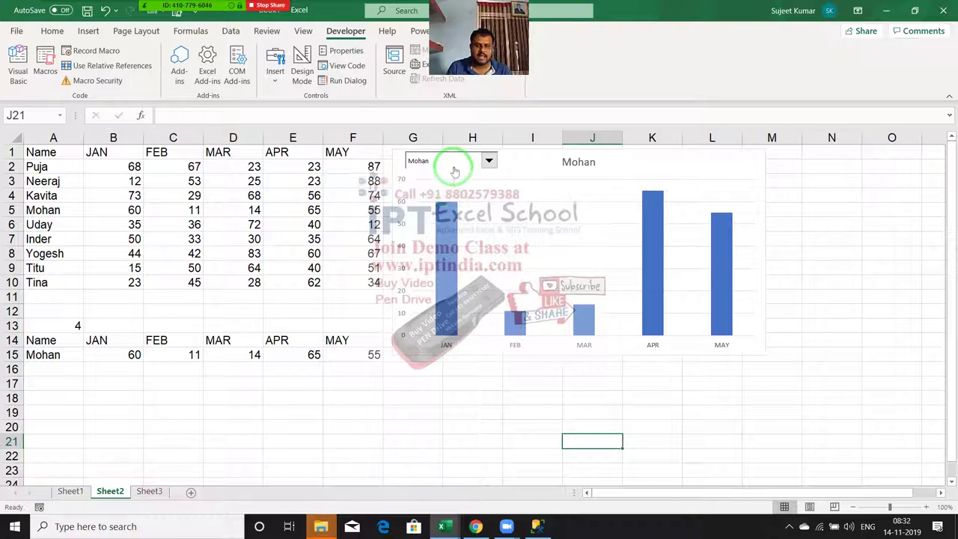
left_click(451, 161)
left_click(454, 199)
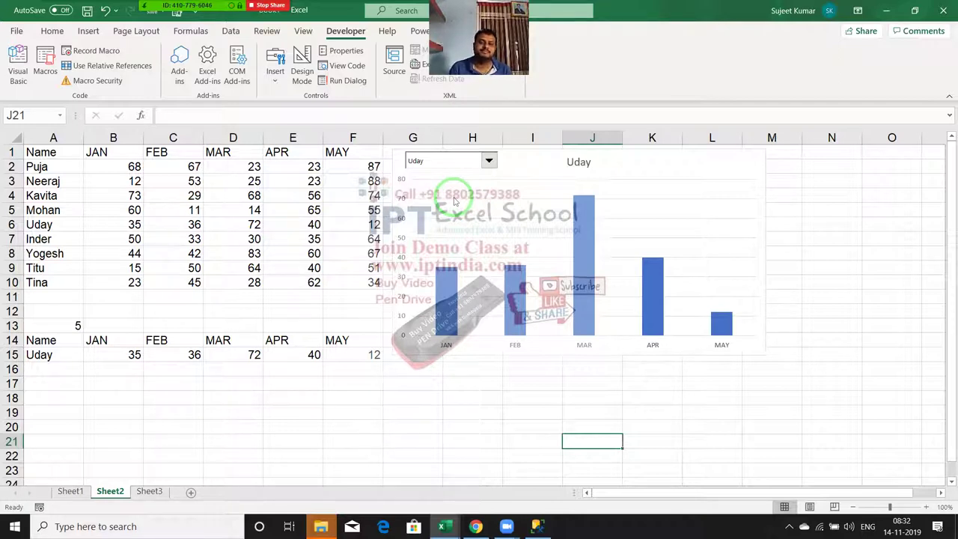
left_click(454, 160)
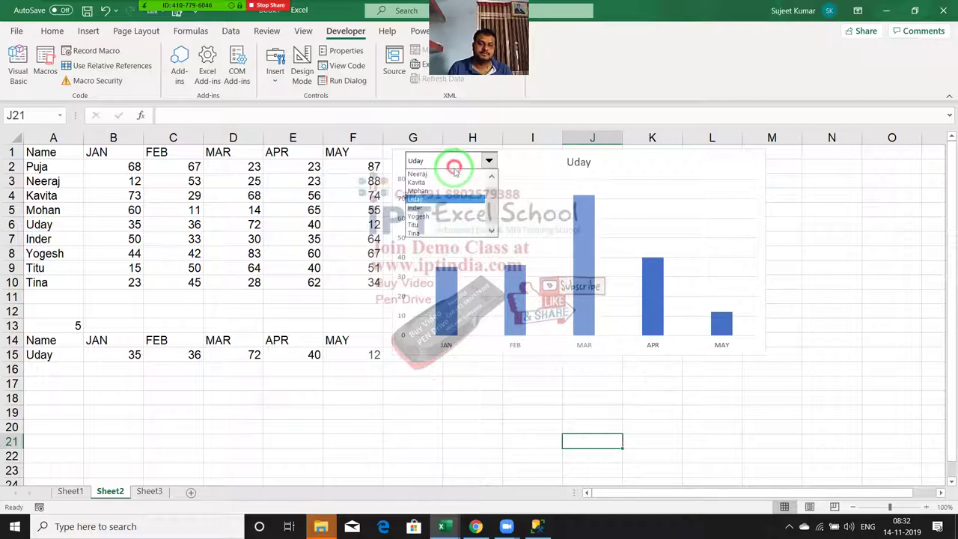
left_click(459, 217)
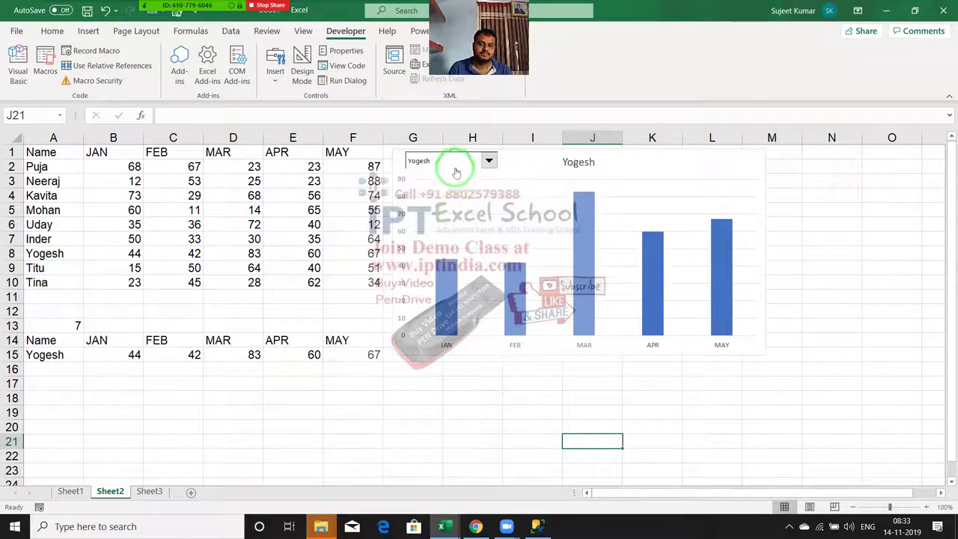
left_click(453, 161)
left_click(449, 188)
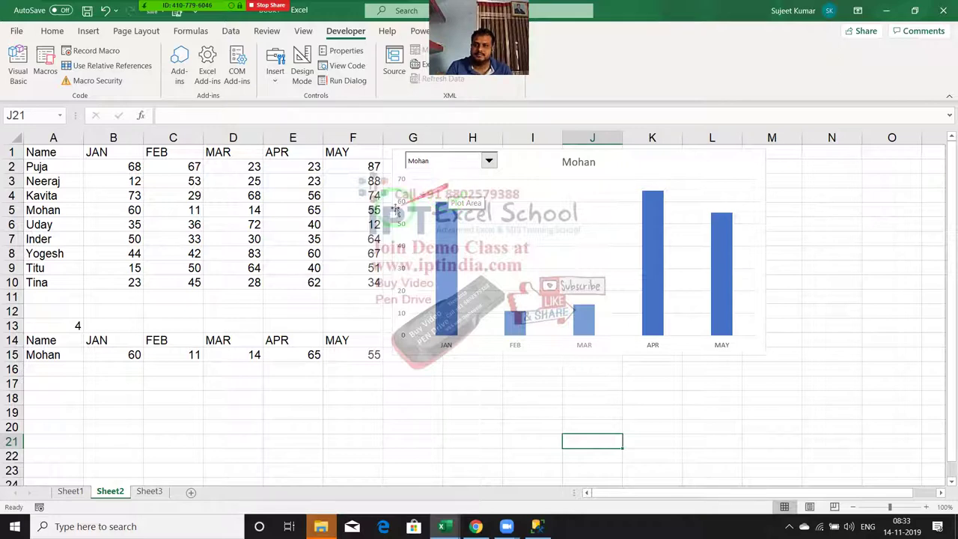
left_click(166, 10)
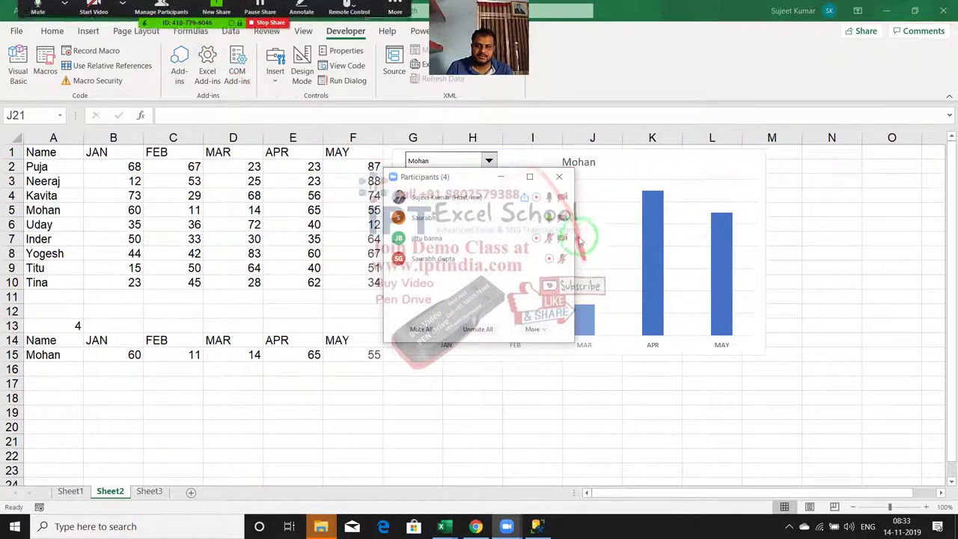
mouse_move(465, 238)
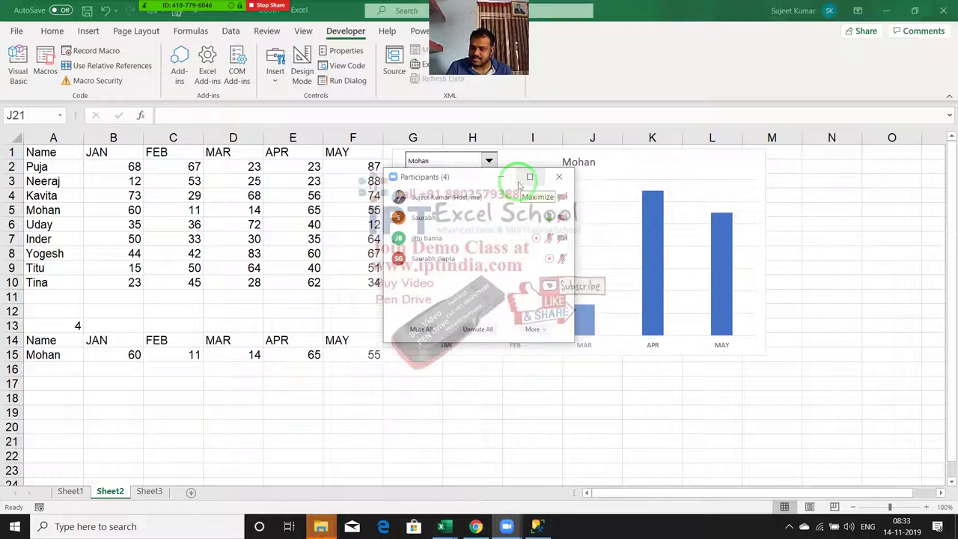
Close the meeting participants list and switch to the empty Sheet3.
left_click(558, 177)
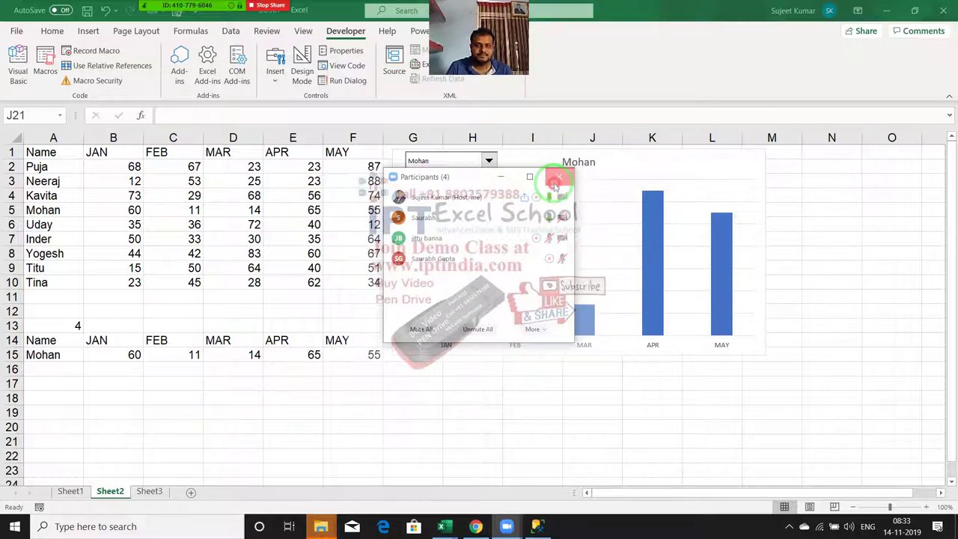
left_click(160, 497)
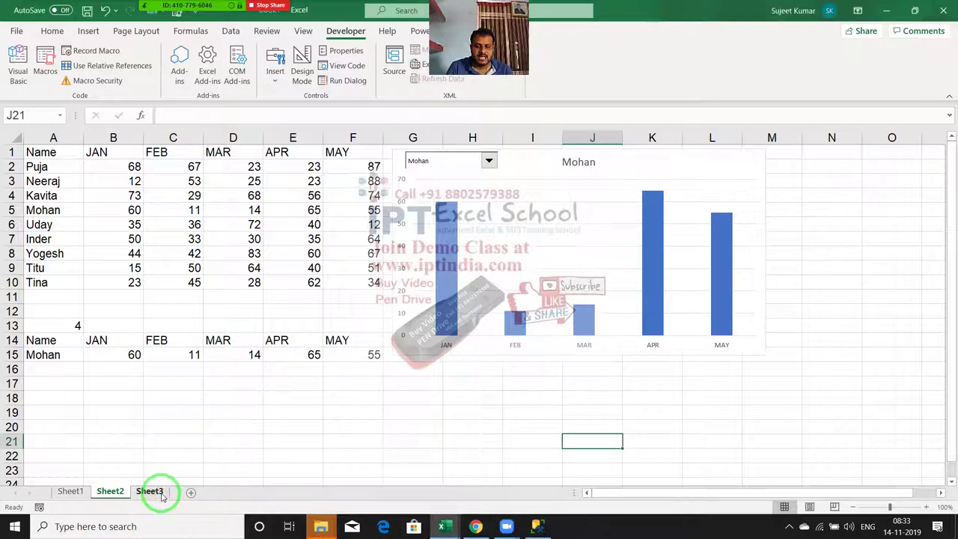
left_click(160, 497)
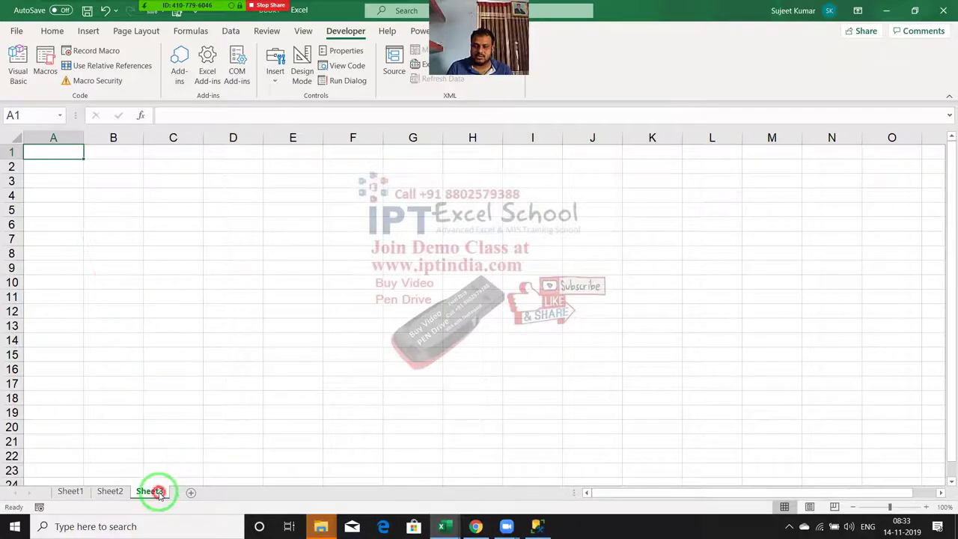
Rename Sheet3 to Data1, then add a new sheet and start renaming it Data2.
double_click(153, 492)
type("Data1")
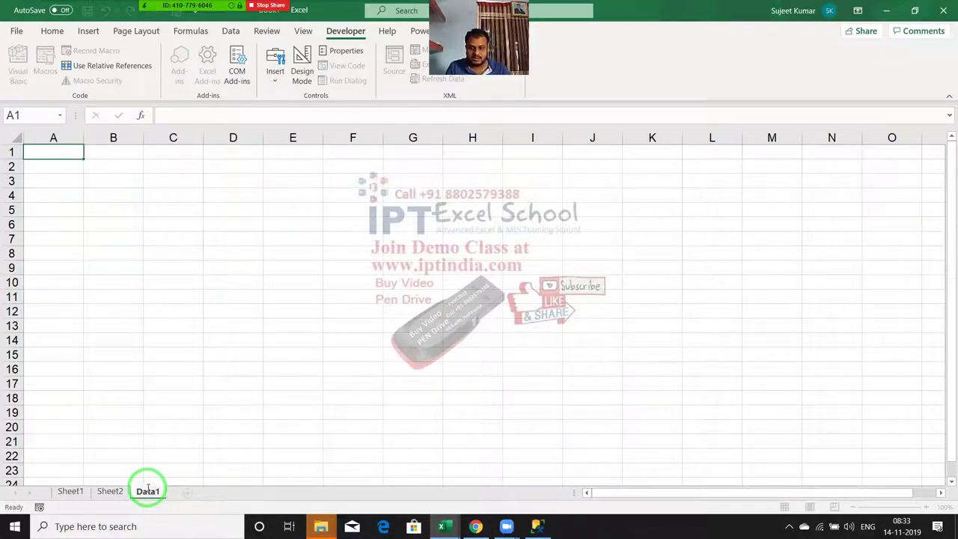
left_click(187, 492)
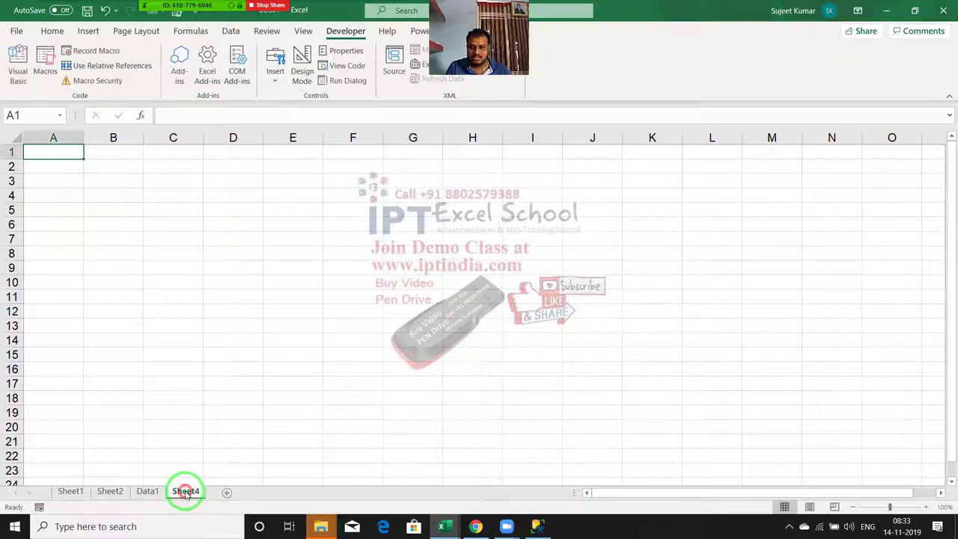
double_click(186, 491)
type("Data2")
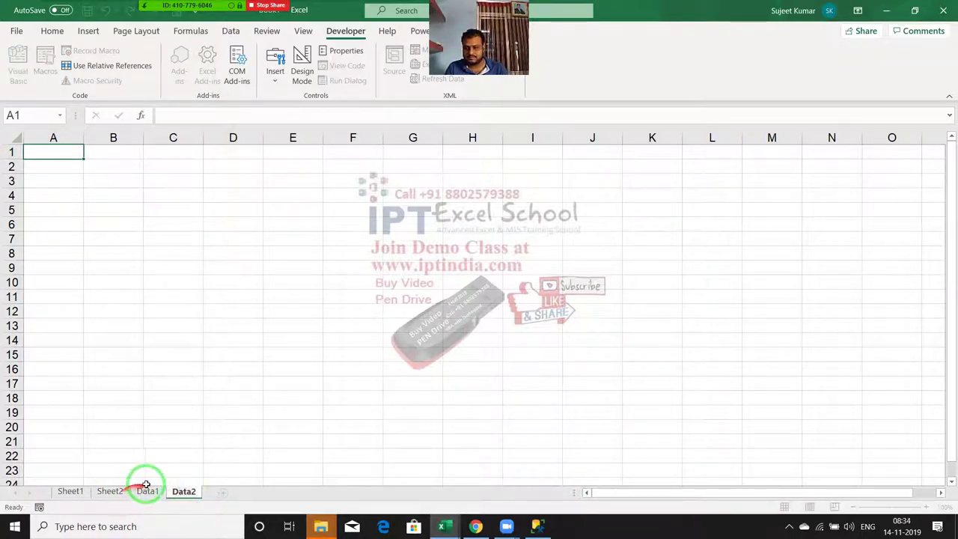
On Data1, head column A 'Name', enter Puja, and fill repeating names down to about row 139.
left_click(149, 492)
type("Na")
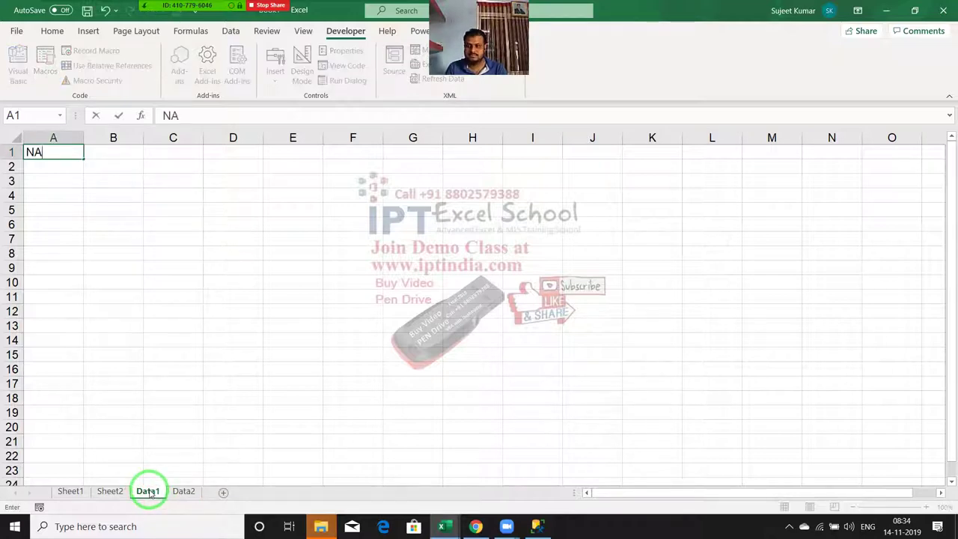
type("me")
key("Return")
type("Pu")
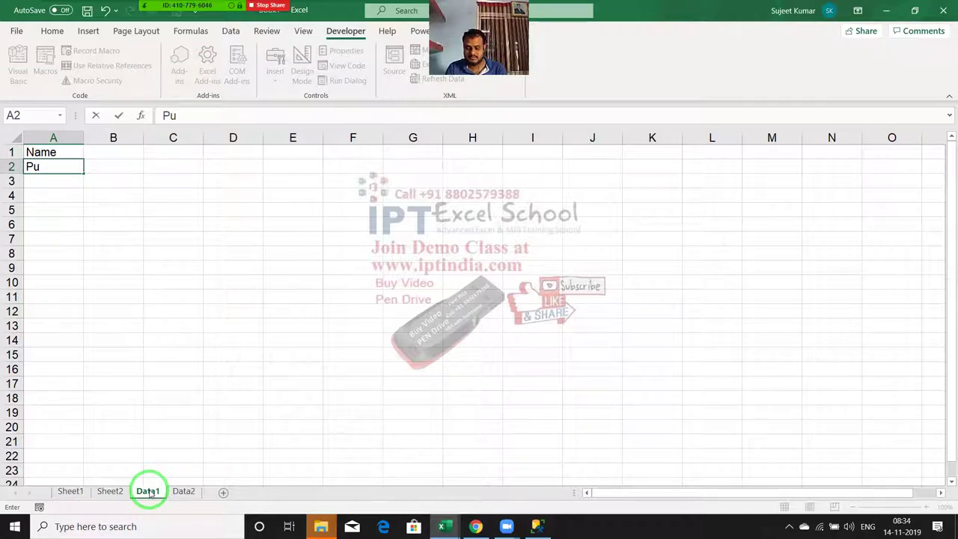
type("ja")
key("Return")
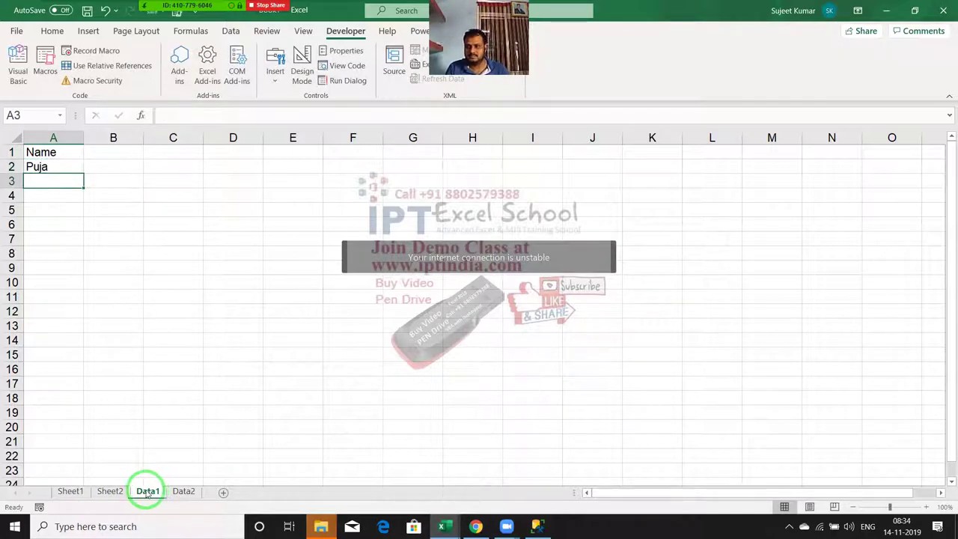
left_click(77, 171)
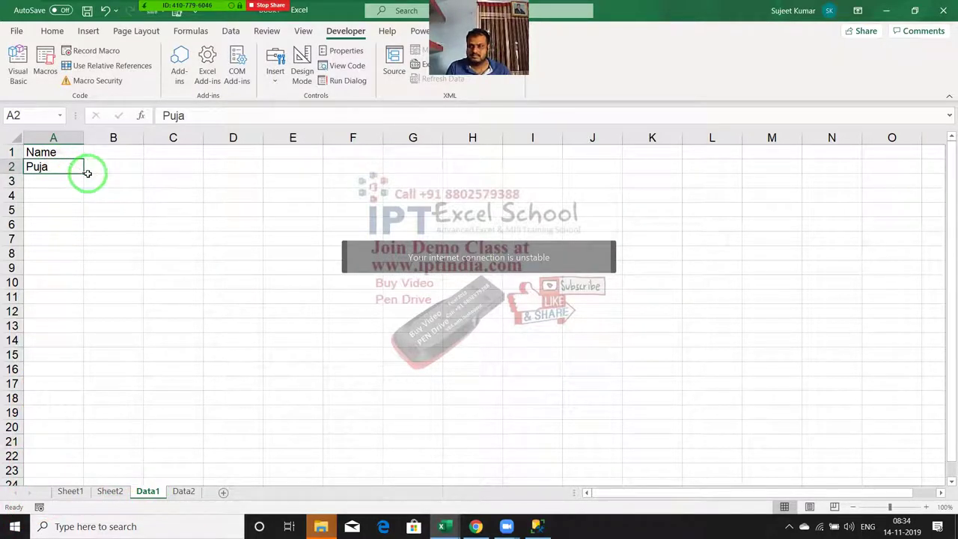
left_click_drag(83, 174, 92, 529)
Enter the header 'sales' in B1 and reselect that cell.
key("ctrl+Home")
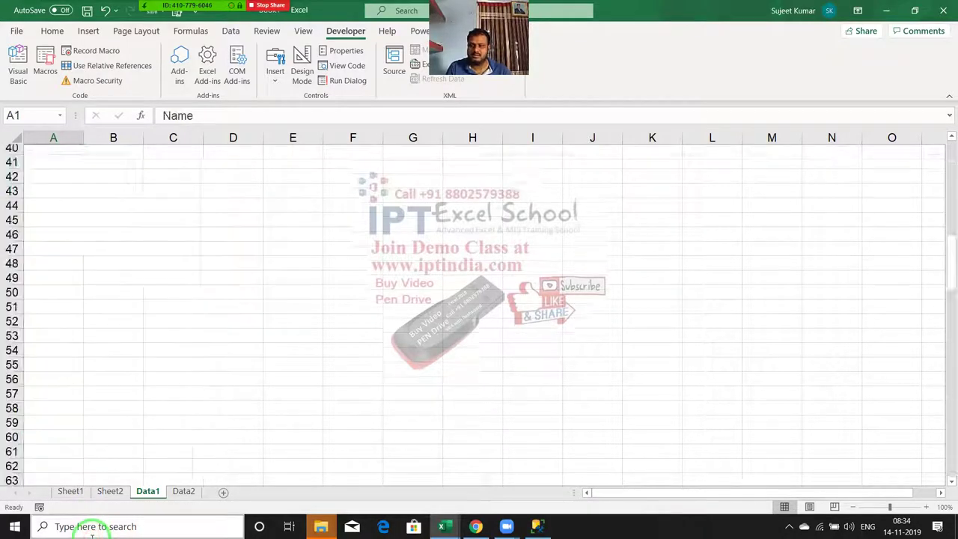
key("Right")
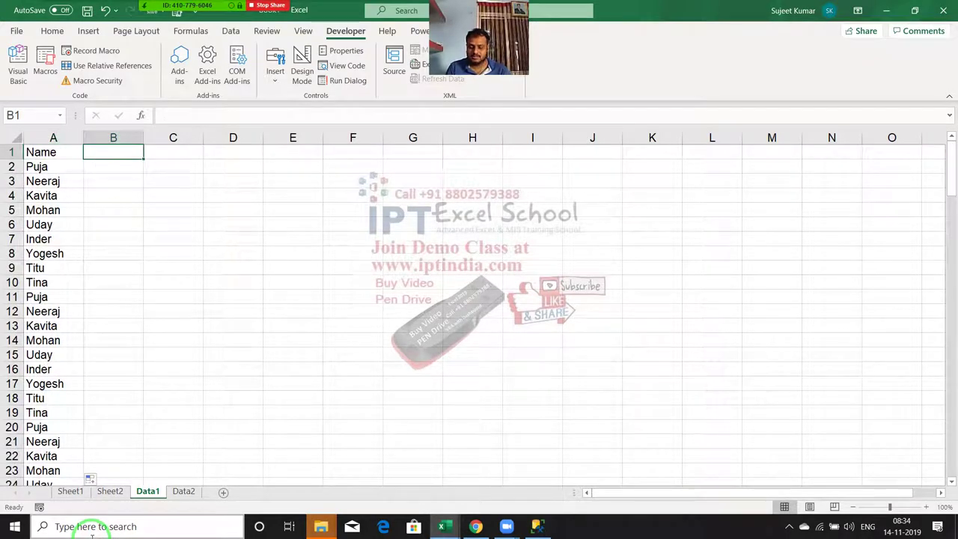
type("sales")
key("Return")
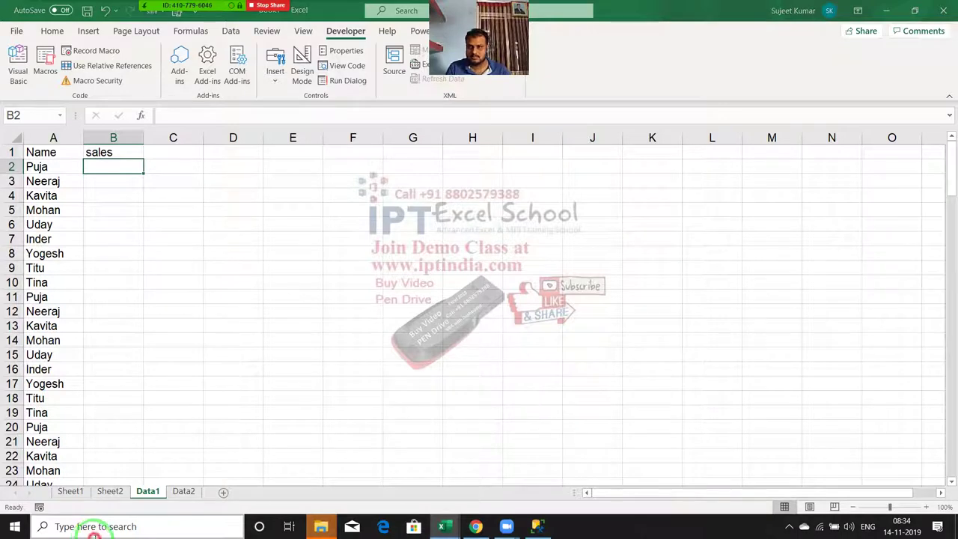
left_click(67, 527)
left_click(552, 336)
left_click(119, 152)
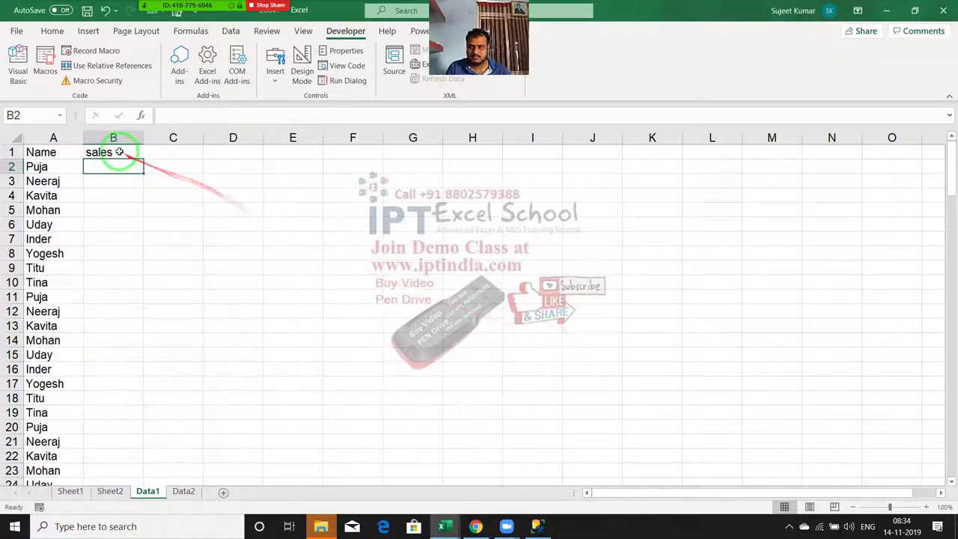
left_click(97, 145)
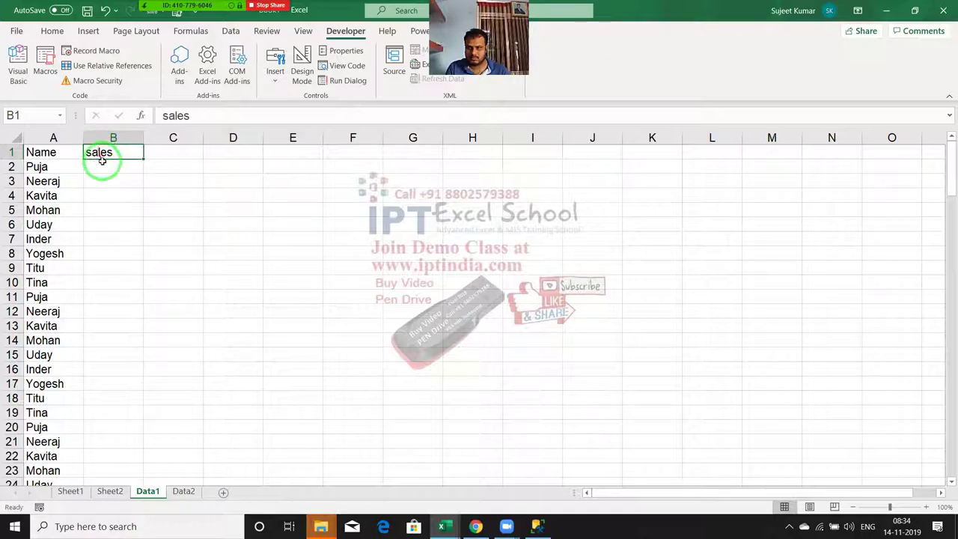
Return to the workbook and retype the B1 header as Sales.
key("alt+Tab")
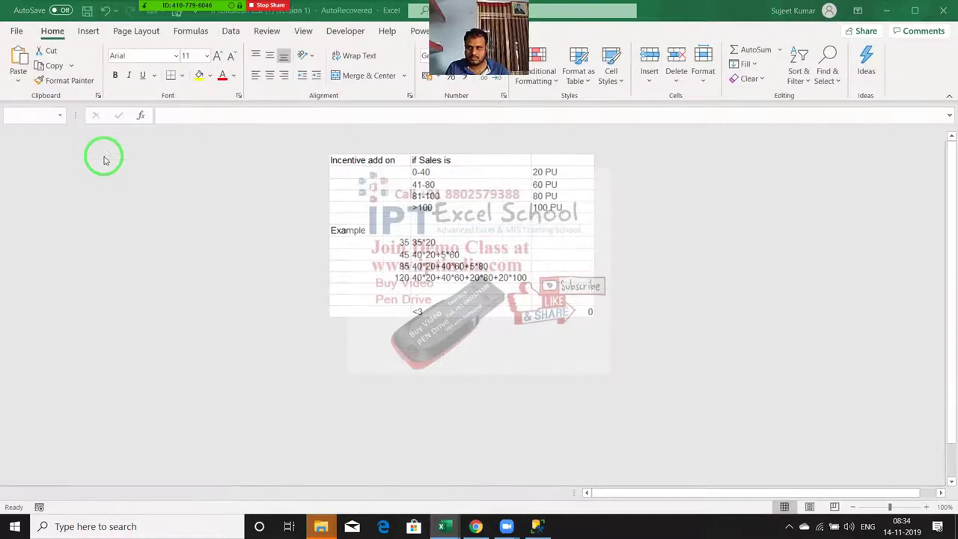
key("alt+Tab")
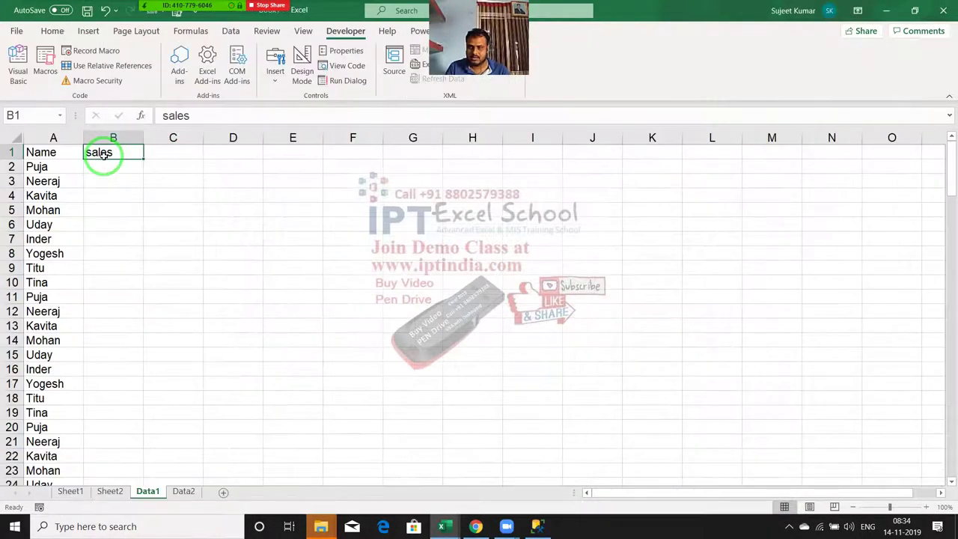
type("SAles")
key("Return")
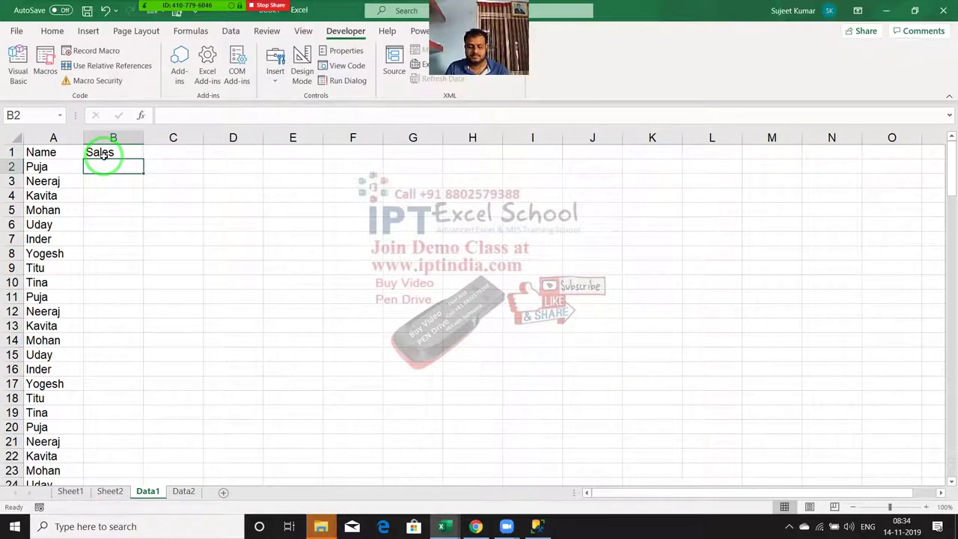
Enter =RANDBETWEEN(10,90) in B2 and fill it down through B139 with Ctrl+D.
type("=randb")
key("Tab")
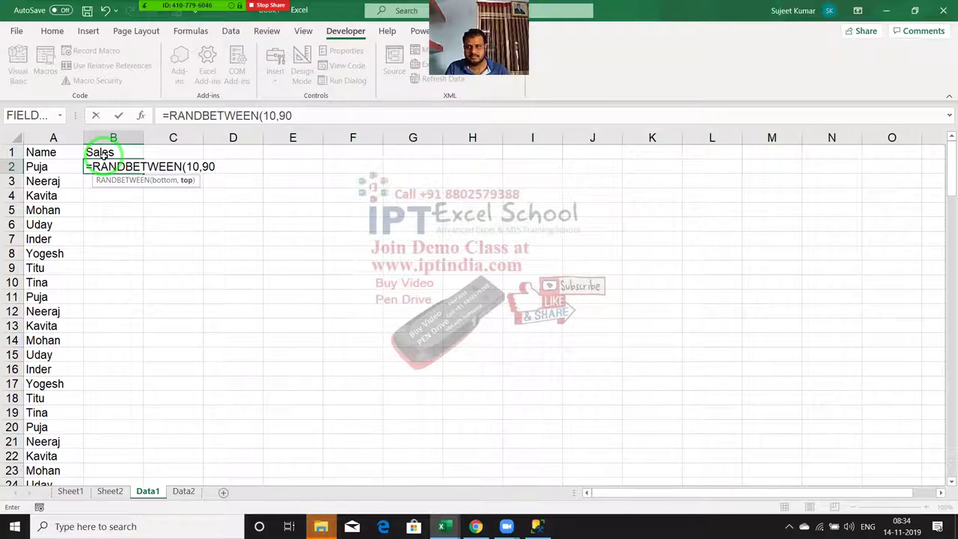
key("Return")
key("Up")
key("Left")
key("ctrl+Down")
key("Right")
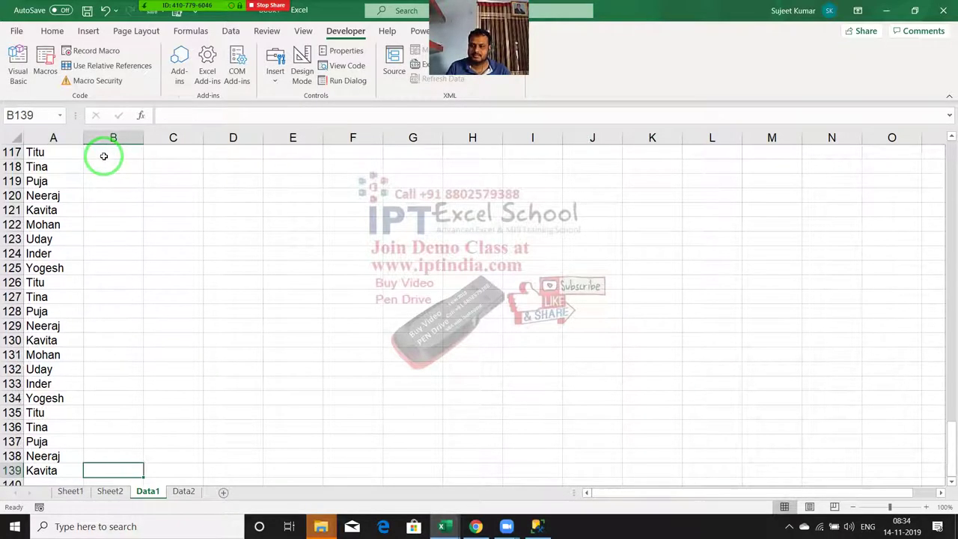
key("ctrl+shift+Up")
key("ctrl+d")
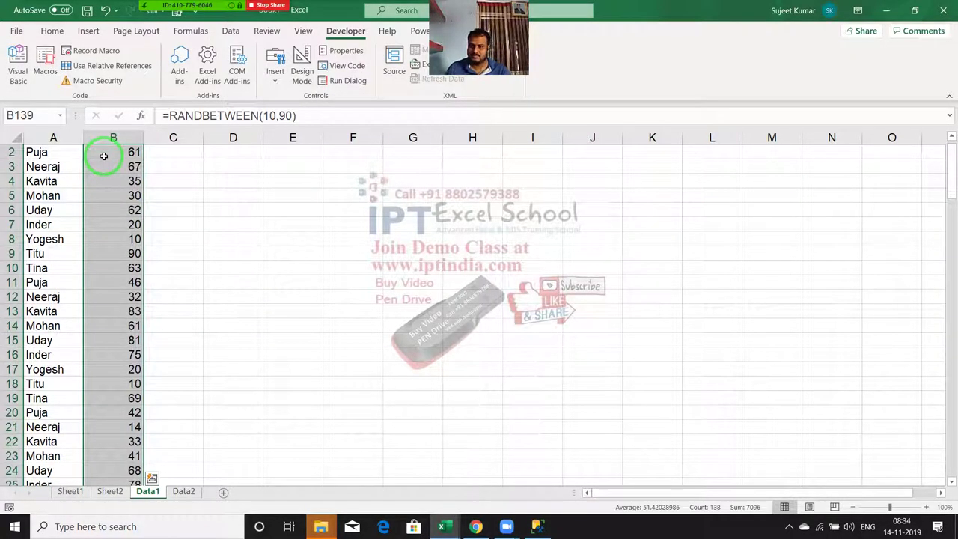
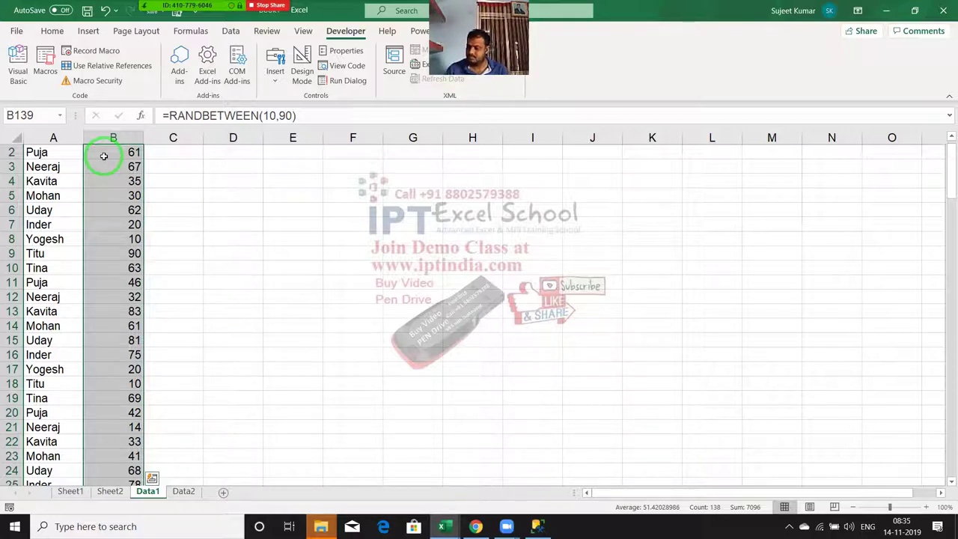
Move through the Data1 sales column to check the formula in the first sales cell.
key("Up")
key("Up")
key("Up")
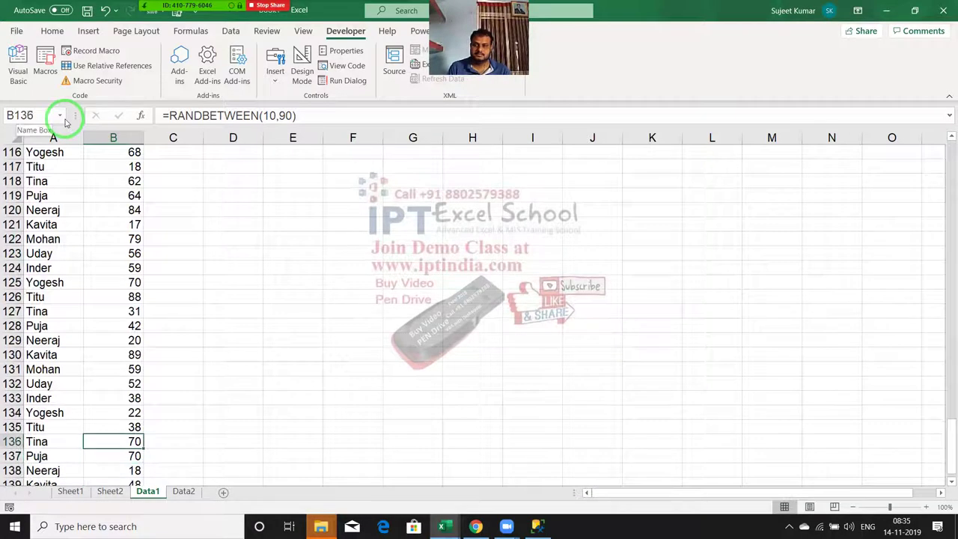
key("ctrl+Up")
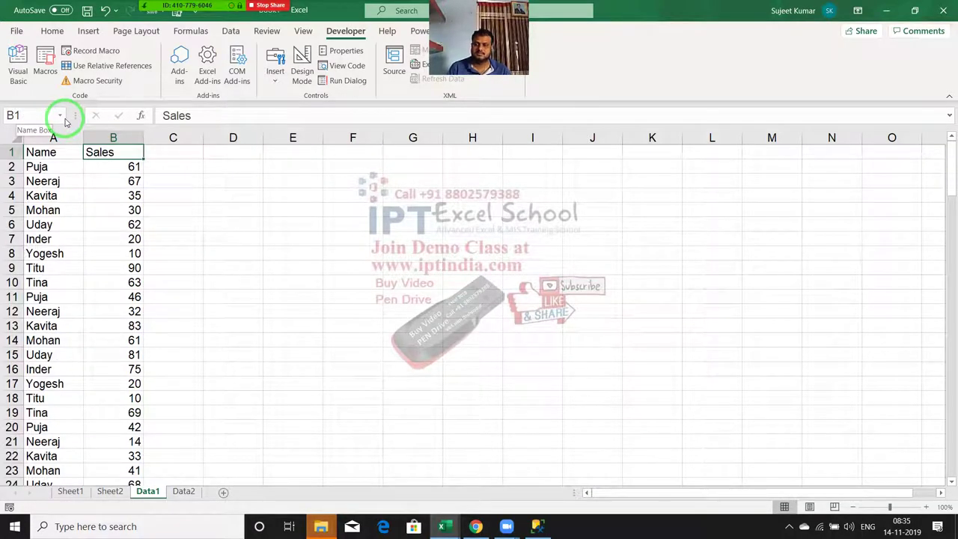
key("Down")
key("Up")
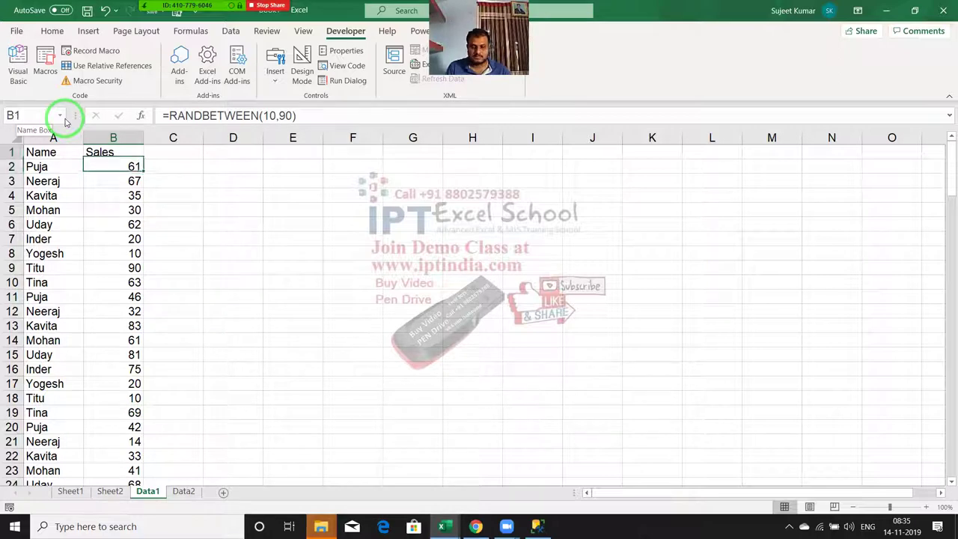
key("Down")
key("Right")
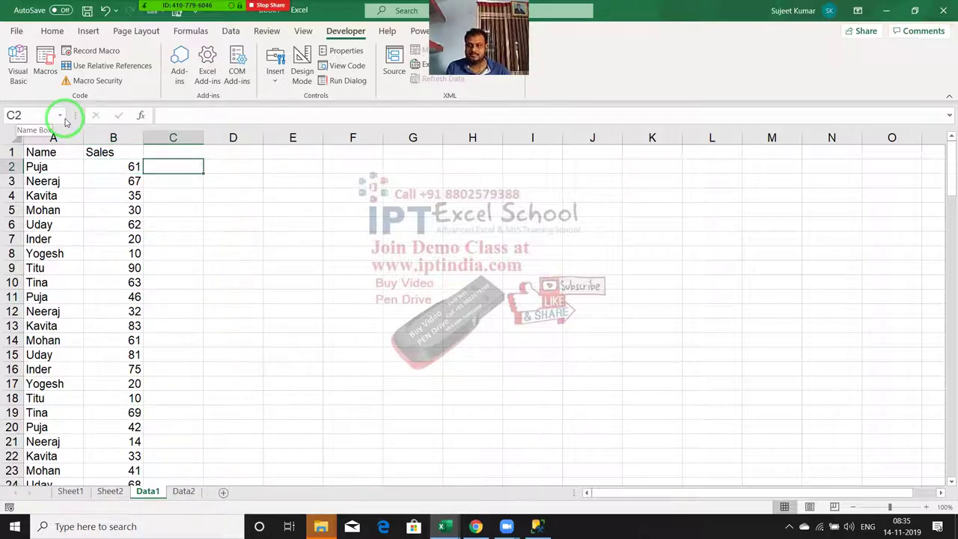
key("Left")
Copy the Name/Sales range A1:B139 from Data1 and paste it into Data2 at A1.
key("Up")
key("Left")
key("ctrl+shift+Right")
key("ctrl+shift+Down")
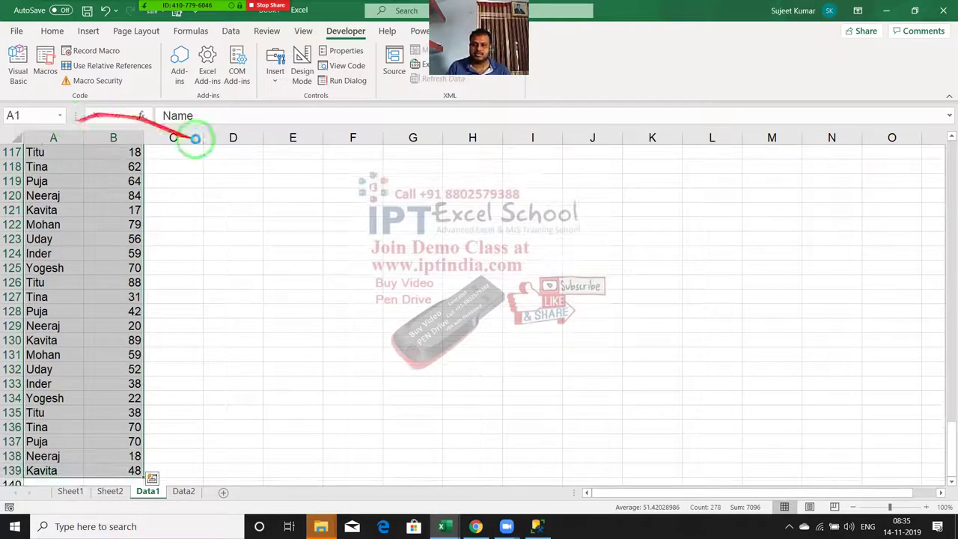
key("ctrl+c")
left_click(185, 491)
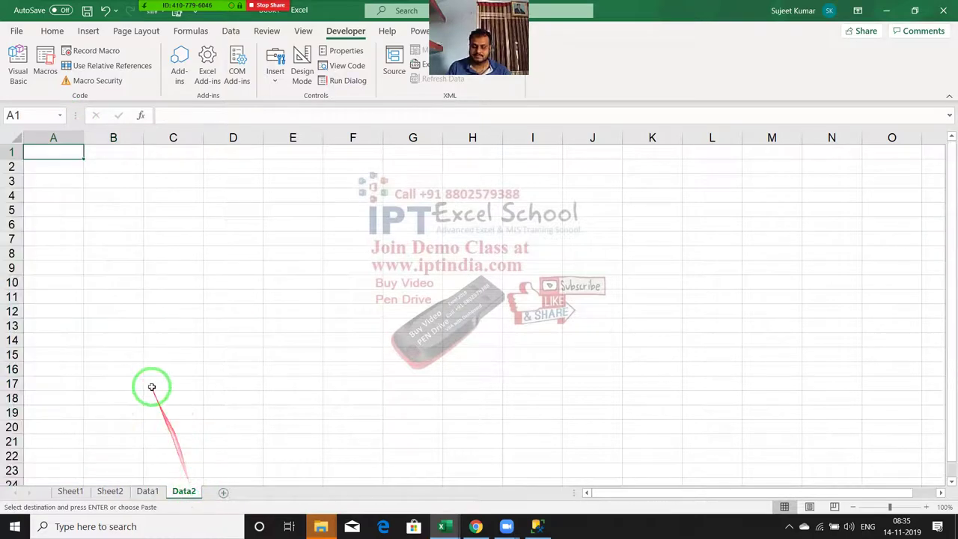
key("ctrl+v")
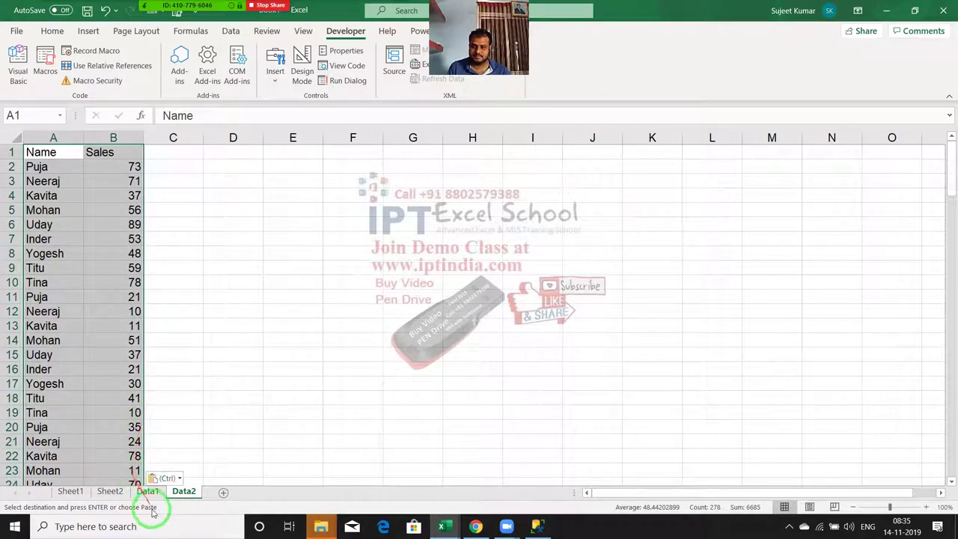
Convert the Data1 Name/Sales data to fixed values with Paste Special > Values.
left_click(146, 492)
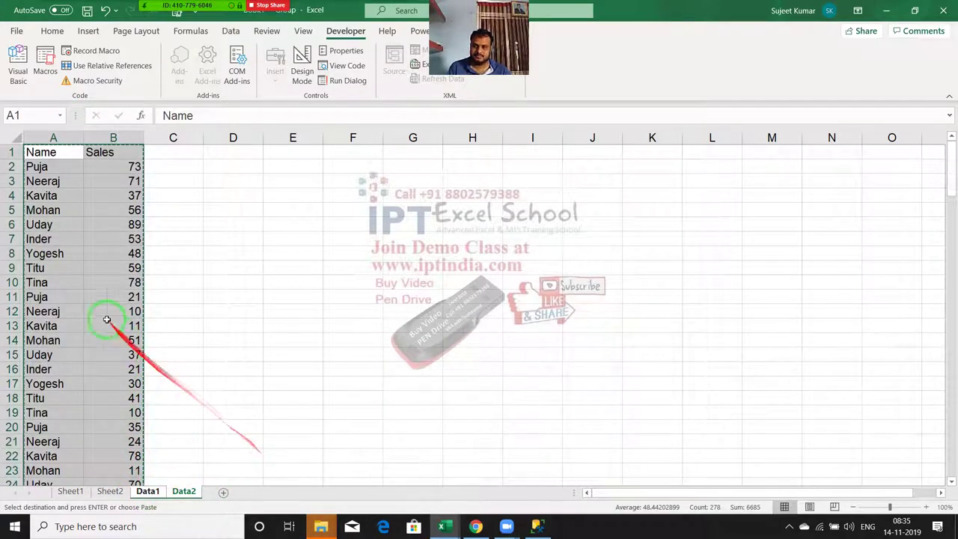
right_click(84, 281)
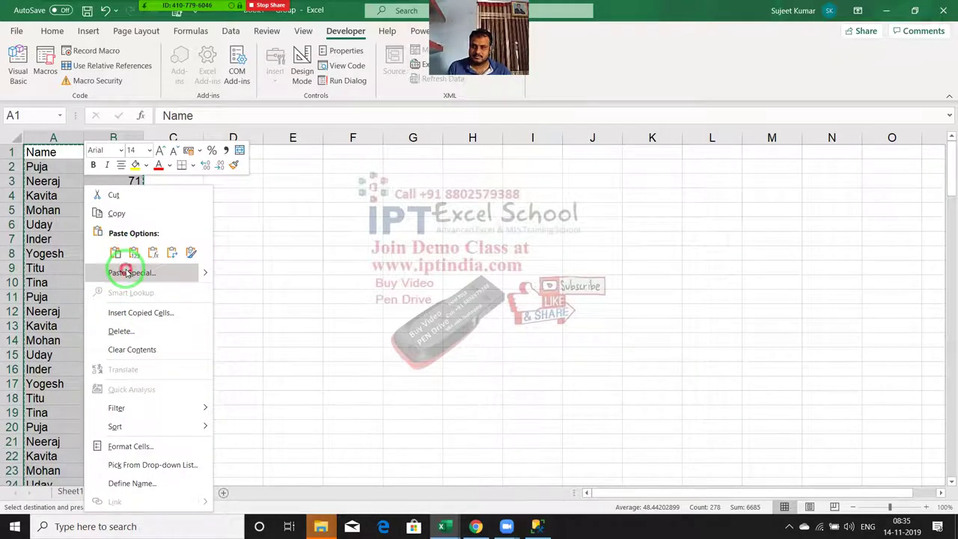
left_click(127, 272)
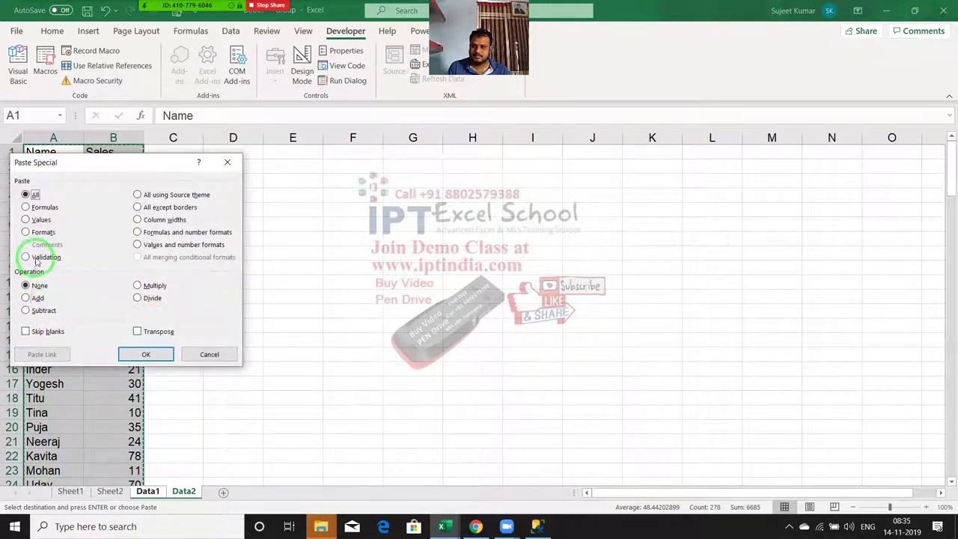
left_click(37, 219)
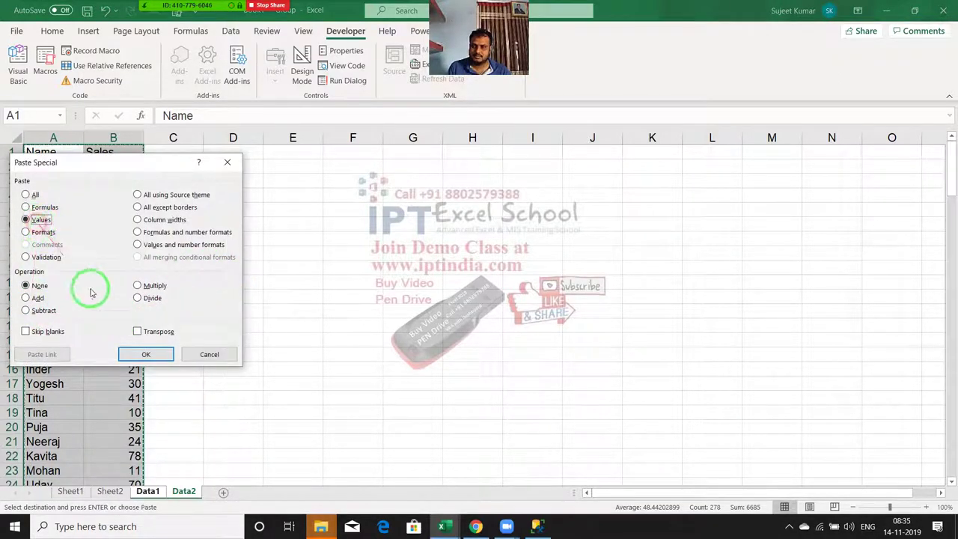
left_click(175, 360)
left_click(121, 290)
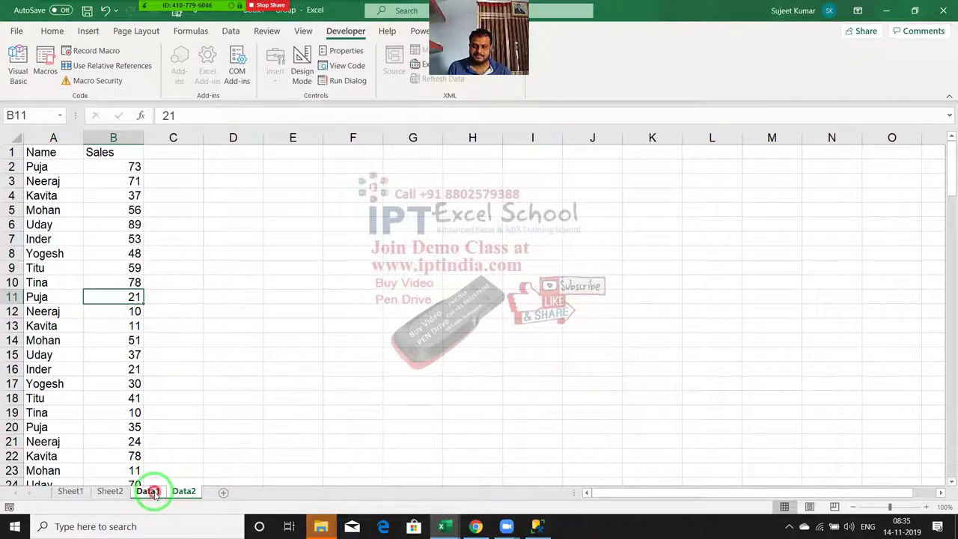
left_click(185, 492)
left_click(155, 492)
key("ctrl+Up")
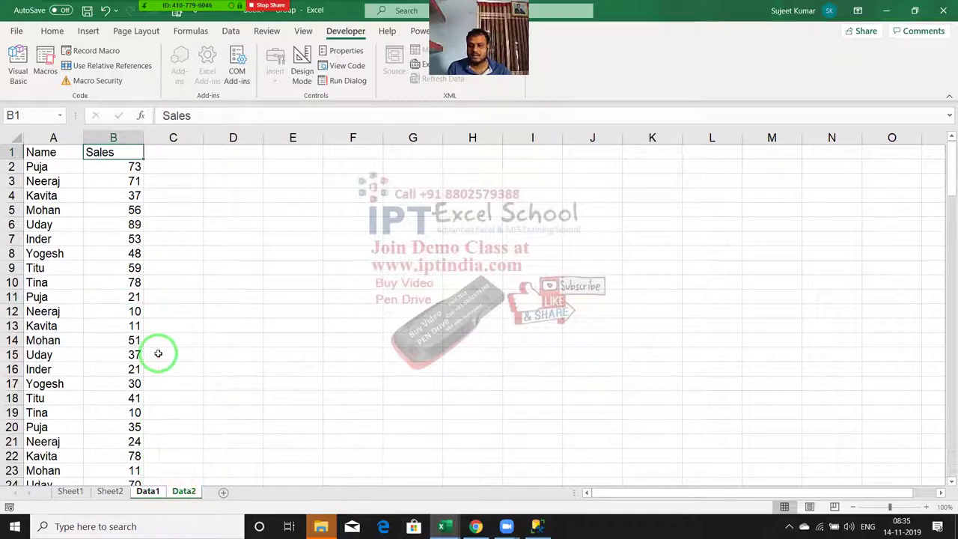
On Sheet2, draw a form-control combo box over rows 18–19 below the tables.
left_click(114, 491)
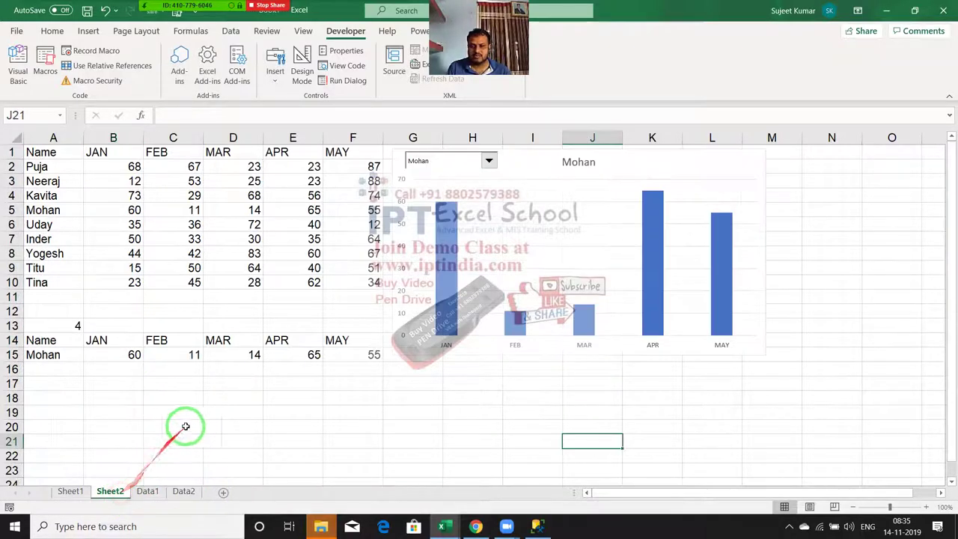
scroll(184, 427, "down", 3)
scroll(110, 355, "down", 2)
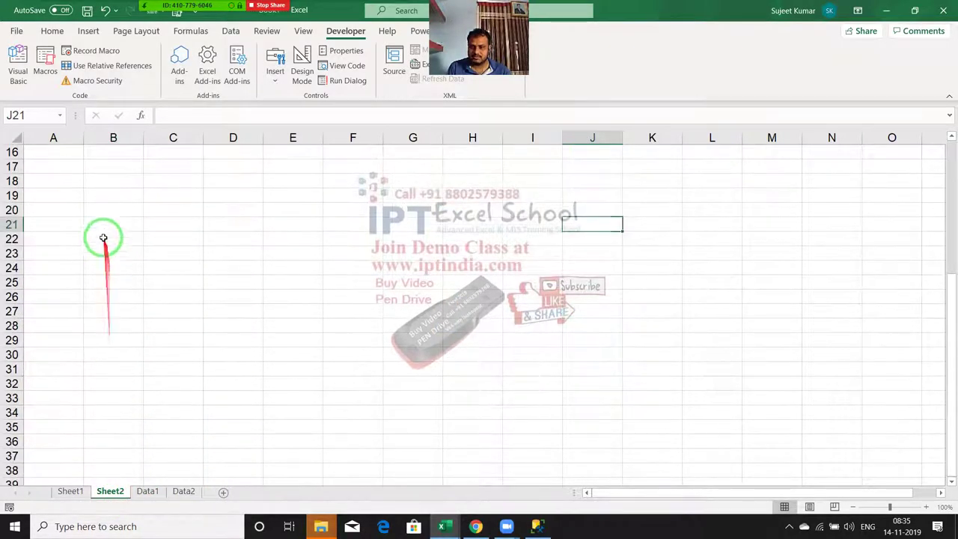
scroll(82, 224, "up", 4)
scroll(102, 257, "up", 1)
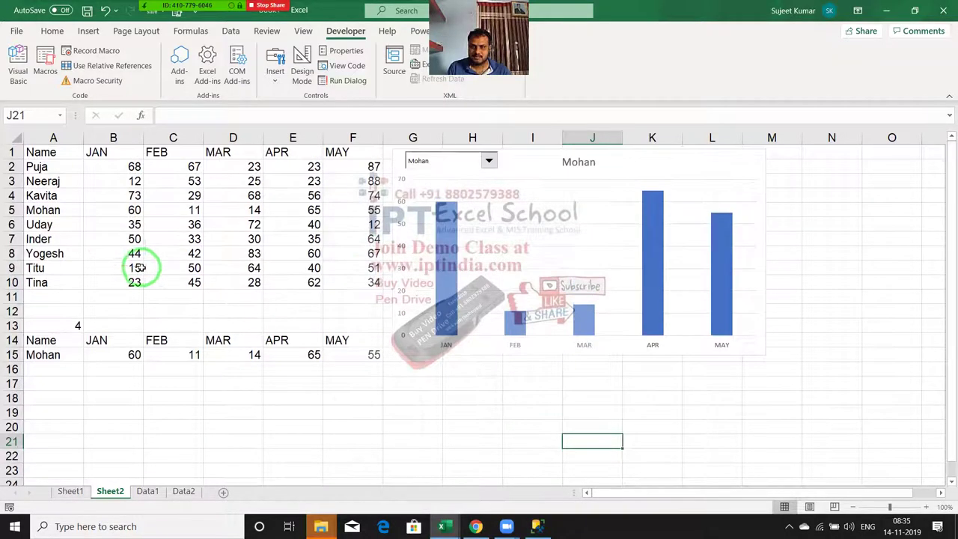
scroll(123, 327, "down", 2)
left_click(90, 339)
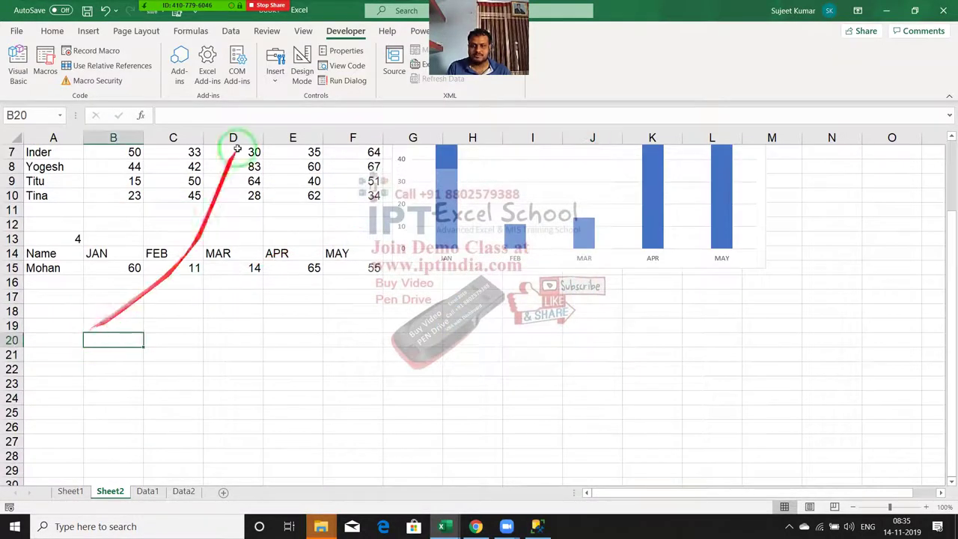
left_click(276, 81)
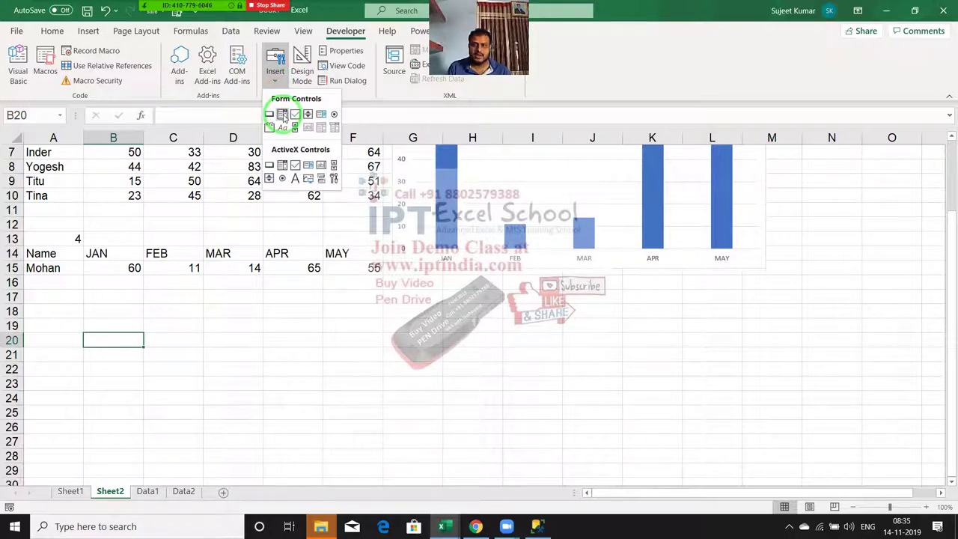
left_click(282, 116)
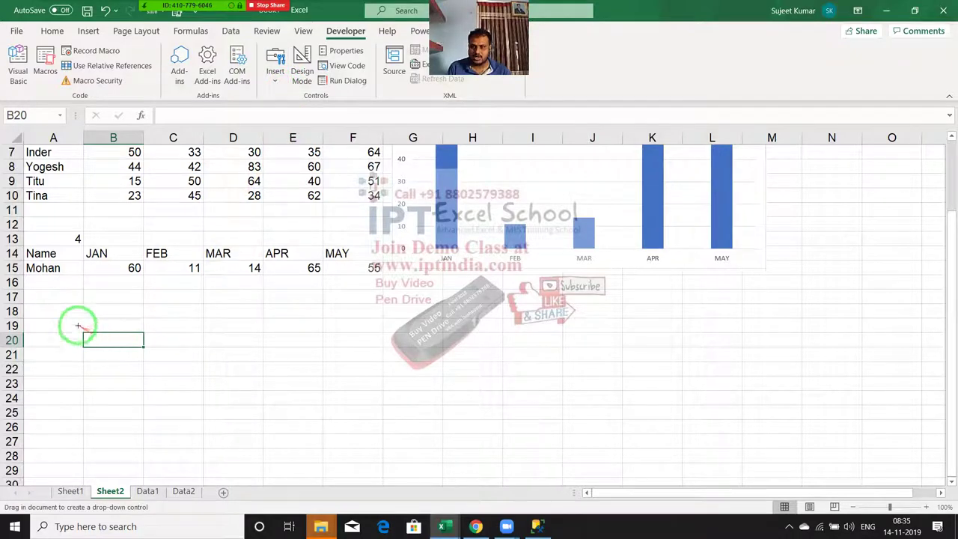
left_click_drag(84, 306, 158, 321)
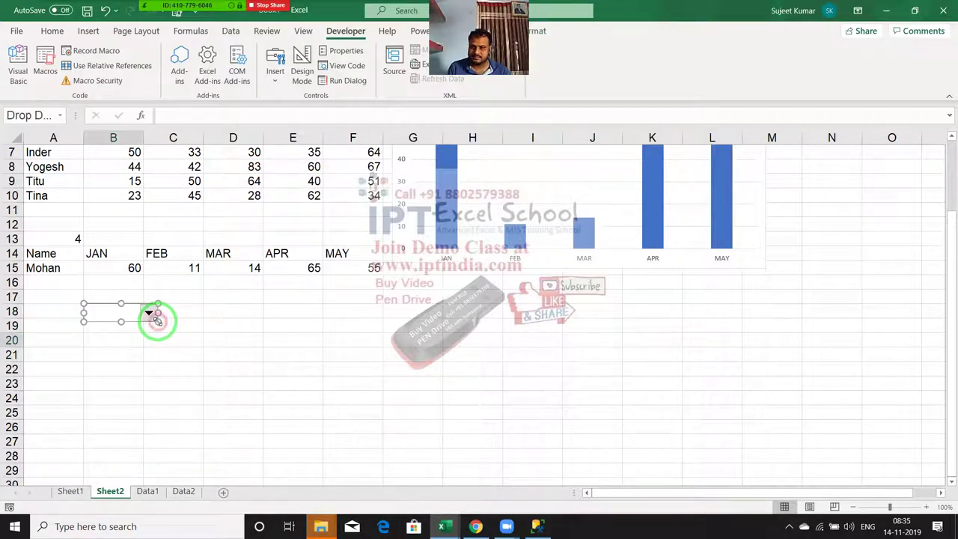
Set the combo box input range to A2:A10 and its cell link to A20.
left_click(71, 312)
right_click(105, 310)
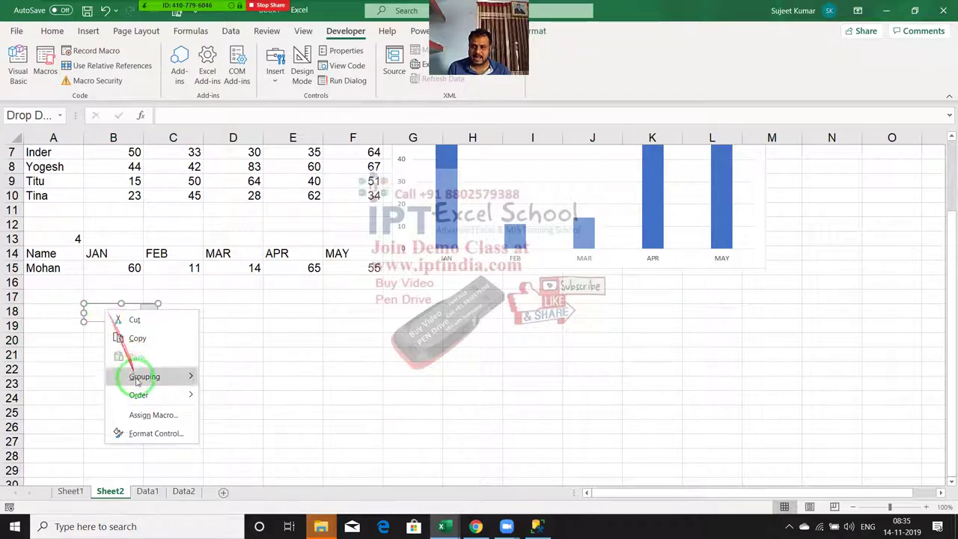
left_click(150, 433)
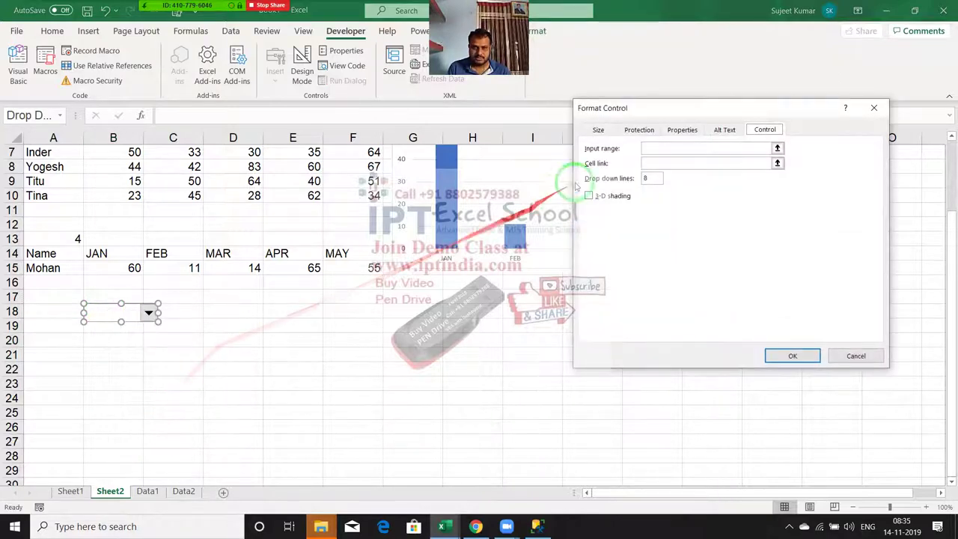
left_click(674, 148)
scroll(167, 256, "up", 2)
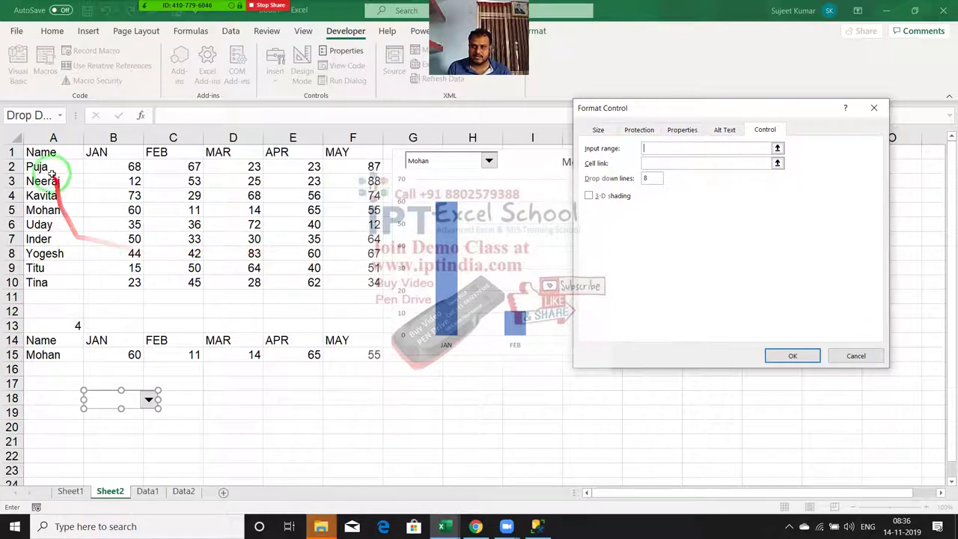
left_click_drag(45, 166, 61, 277)
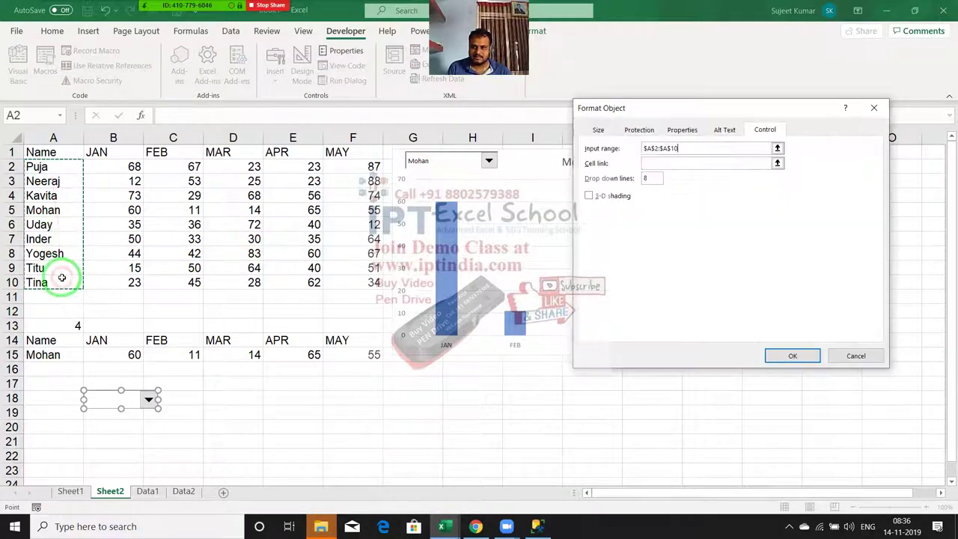
left_click(656, 167)
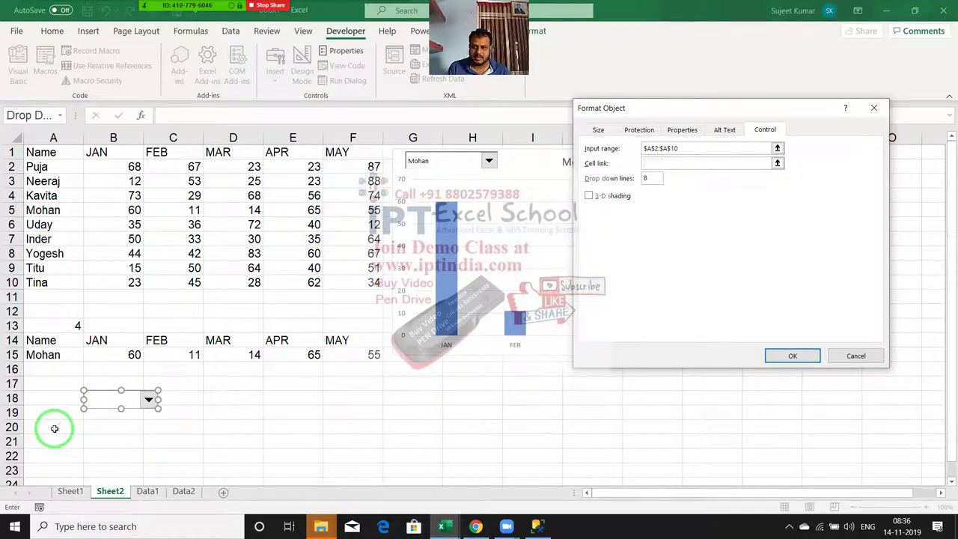
left_click(53, 428)
left_click(793, 356)
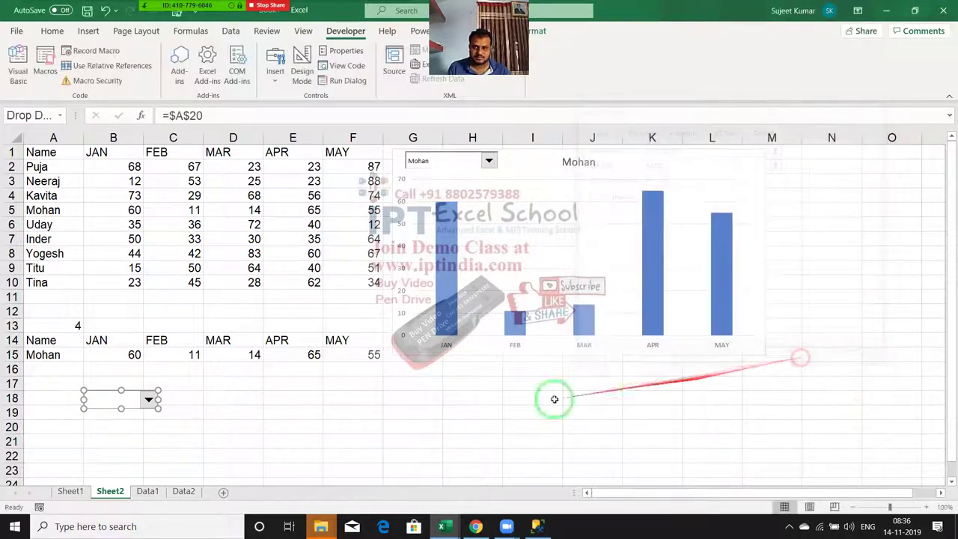
left_click(237, 411)
Choose Puja in the combo box and confirm that A20 shows 1.
left_click(149, 401)
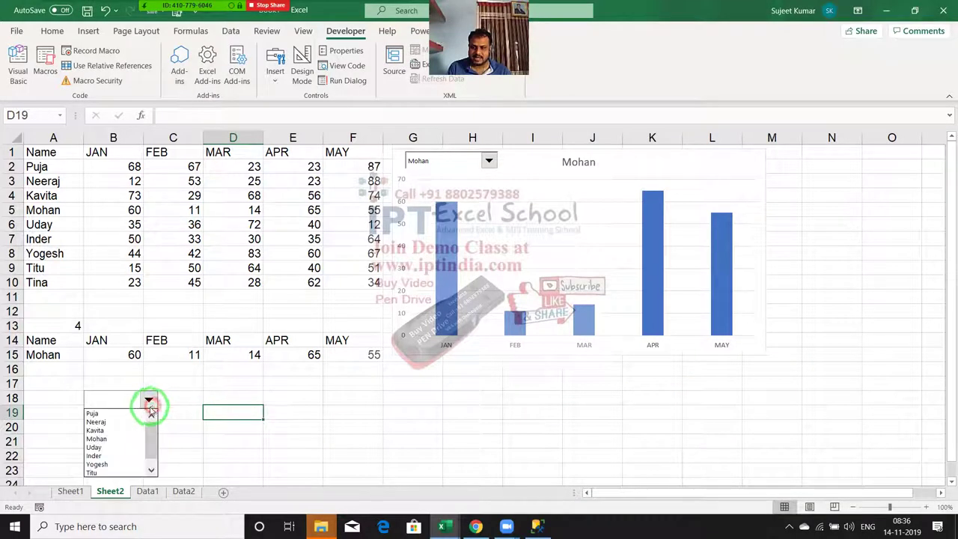
left_click(113, 413)
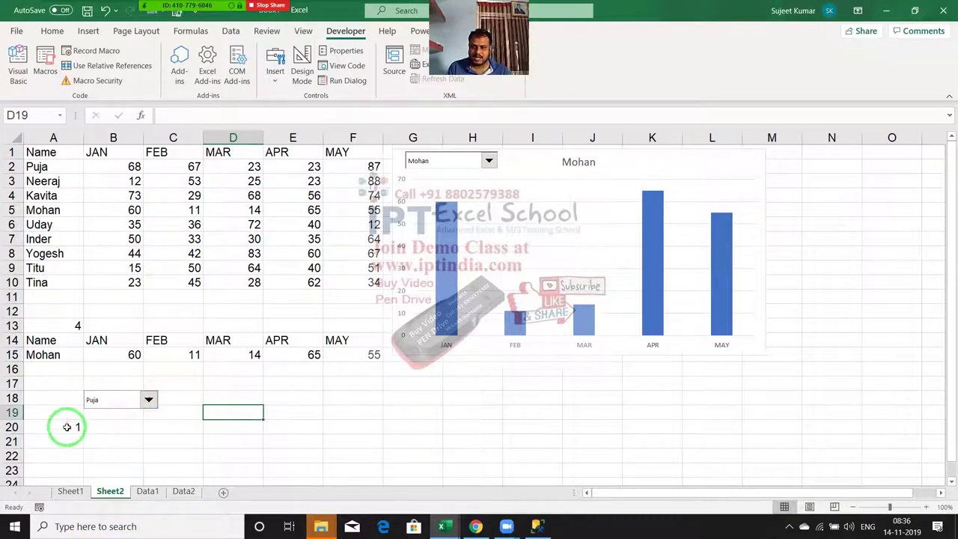
left_click(67, 427)
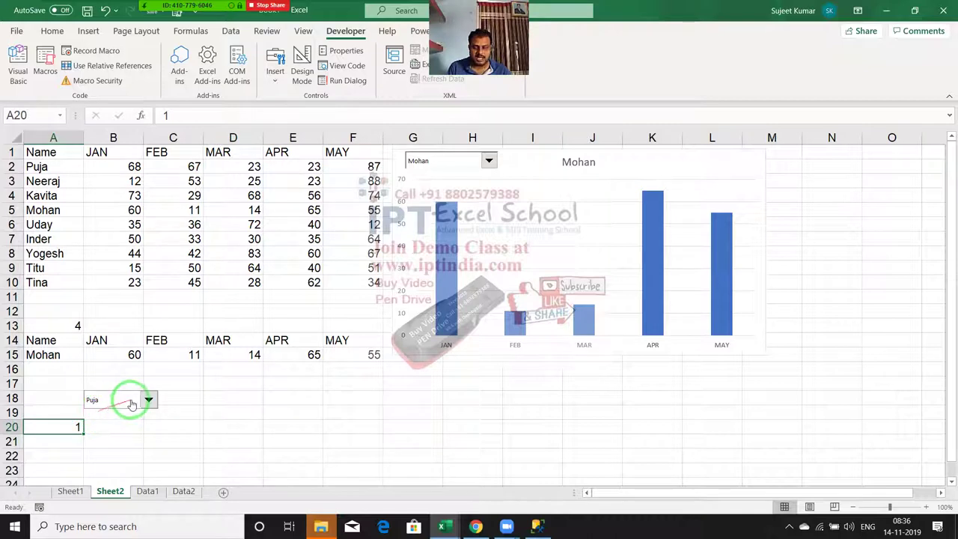
left_click(199, 398)
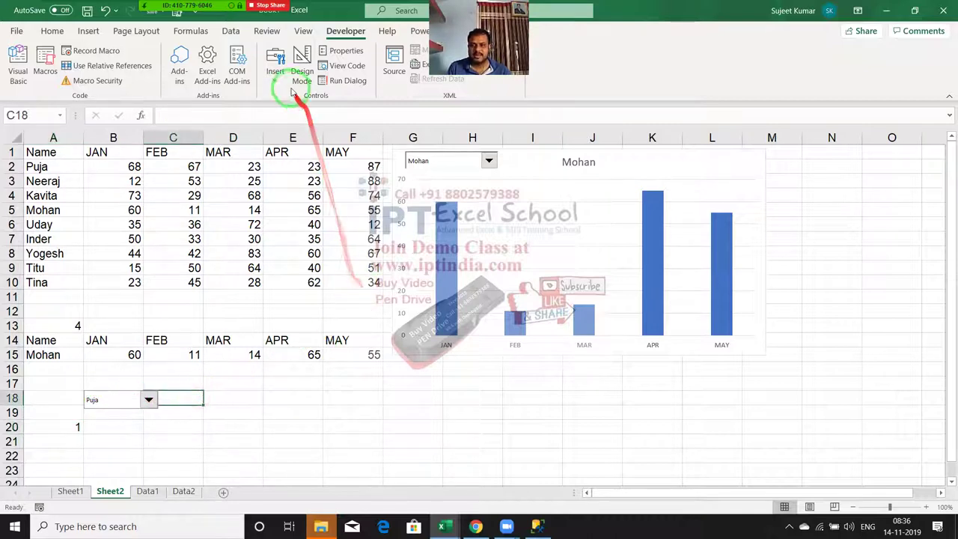
Draw a form-control option button near C18 and begin relabelling it Data1.
left_click(276, 66)
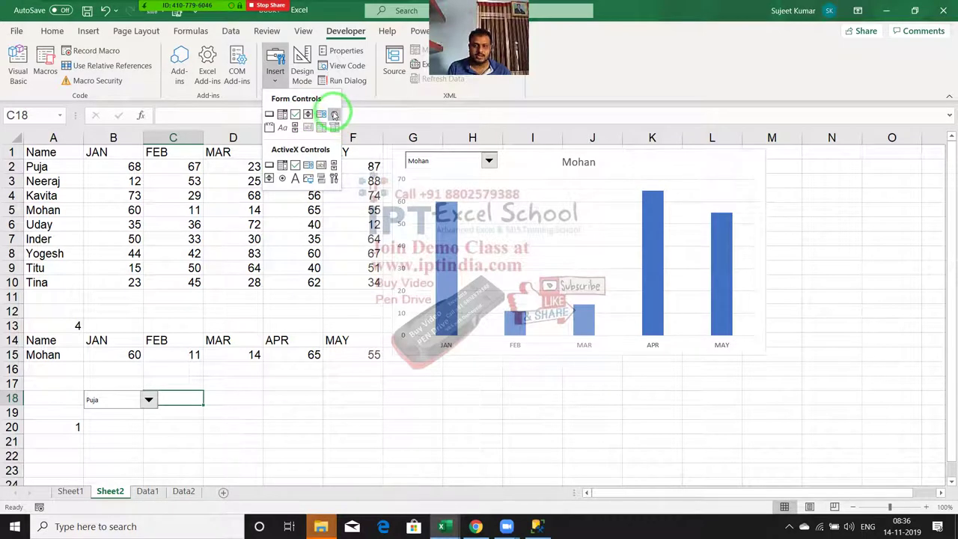
left_click(334, 117)
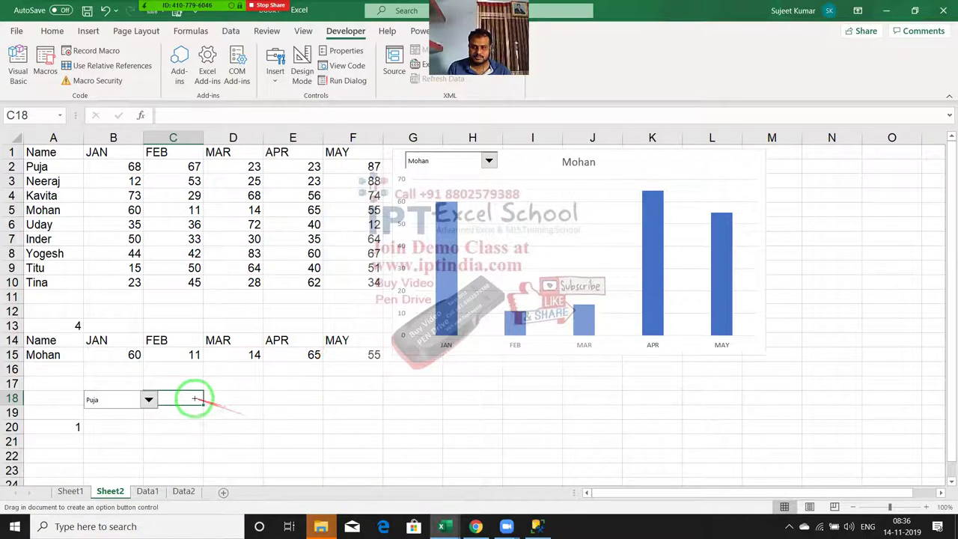
left_click_drag(191, 396, 244, 408)
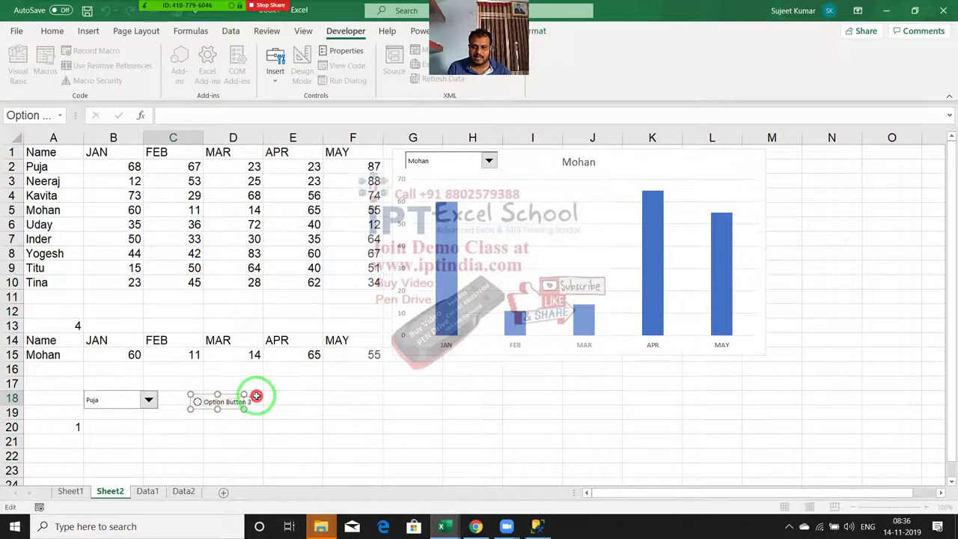
left_click(205, 402)
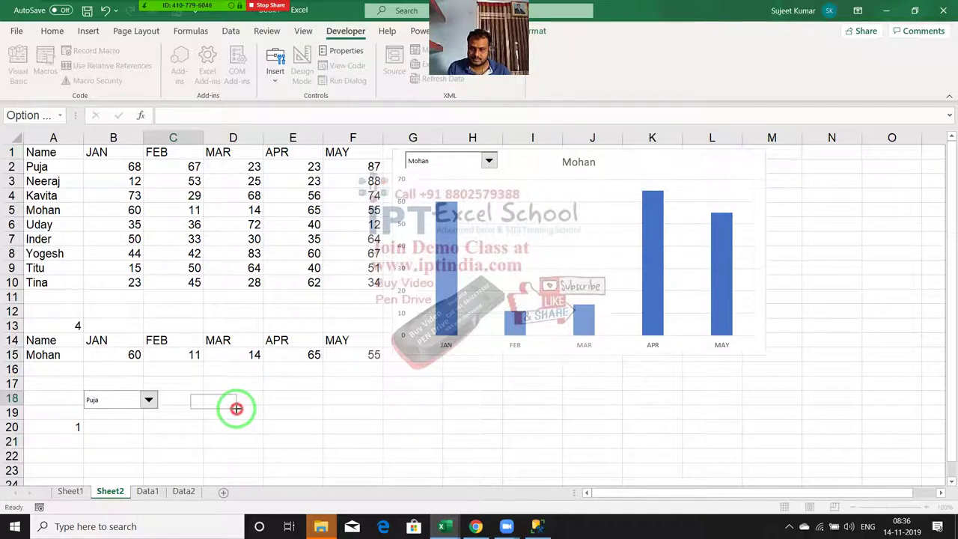
Resize the Data1 button and give it 3-D shading with cell link $B$20.
left_click_drag(233, 409, 232, 408)
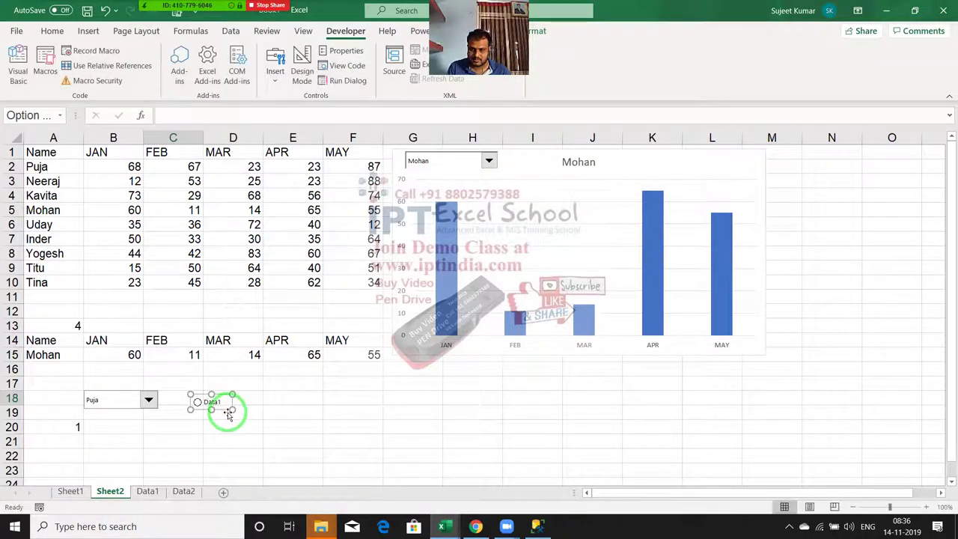
right_click(228, 414)
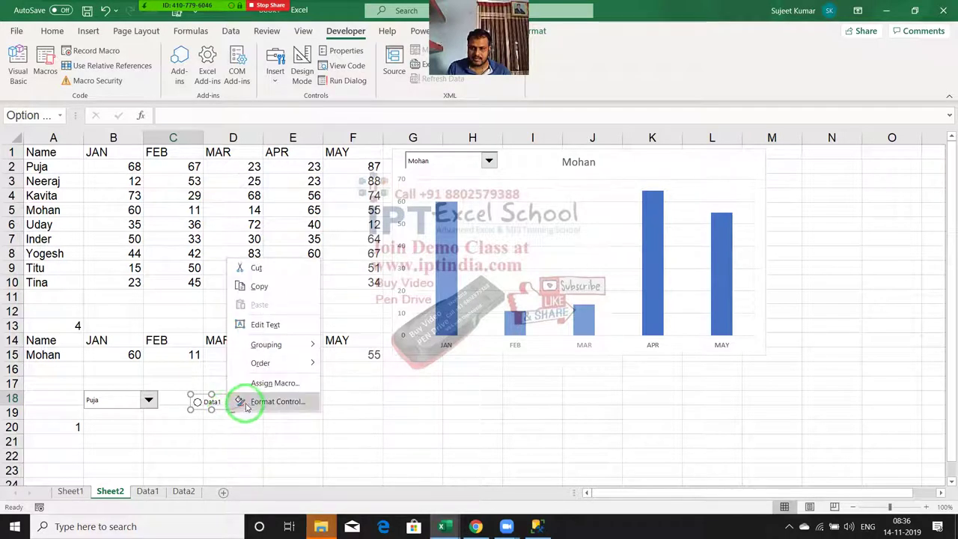
left_click(246, 400)
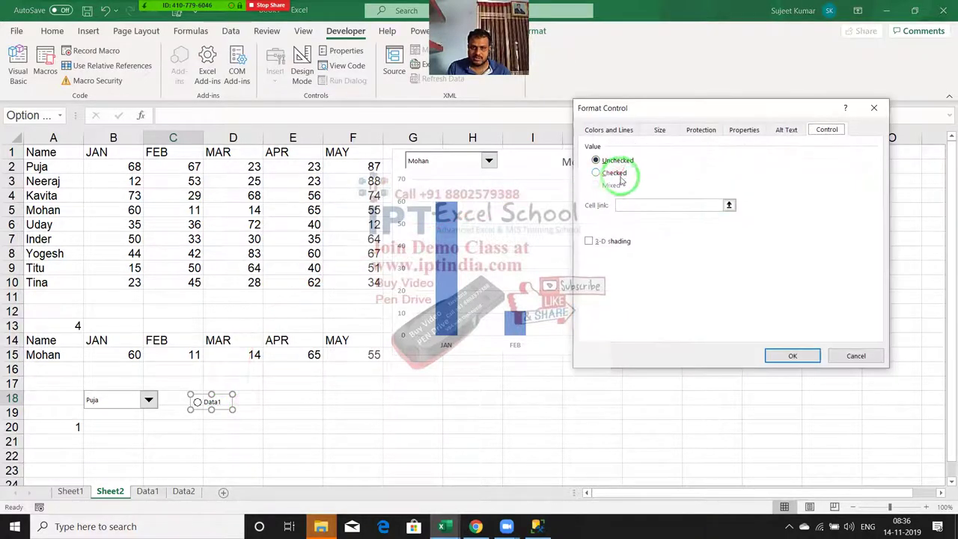
left_click(603, 241)
left_click(704, 205)
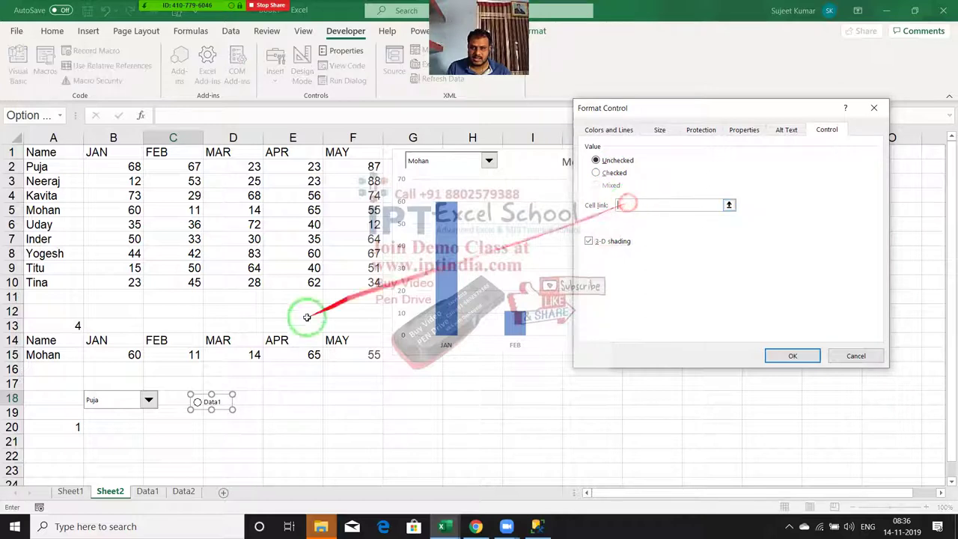
left_click(106, 426)
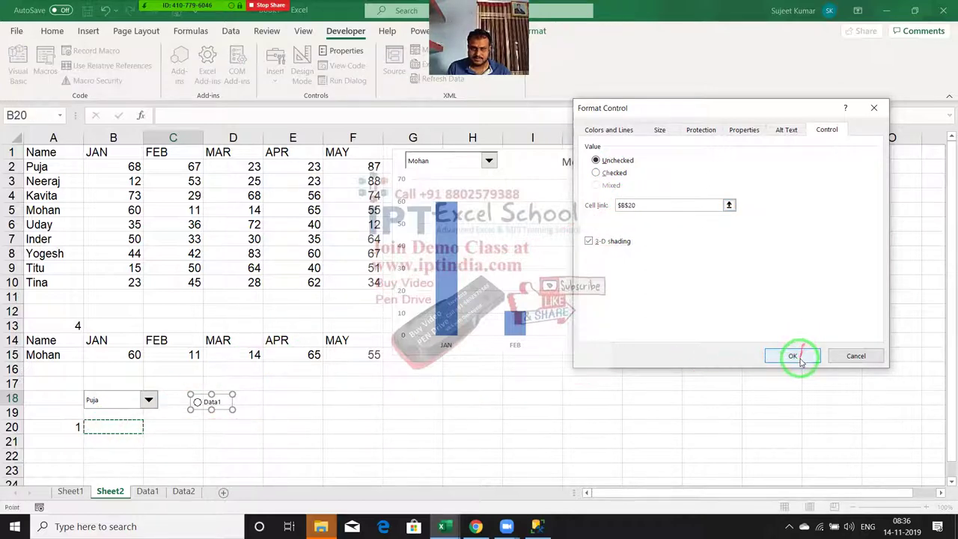
left_click(793, 356)
left_click(413, 384)
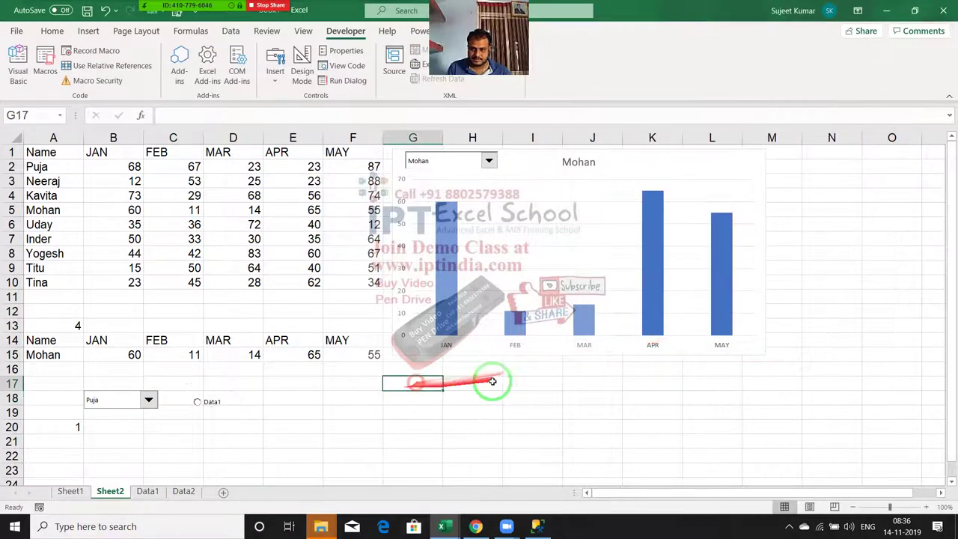
left_click(208, 406)
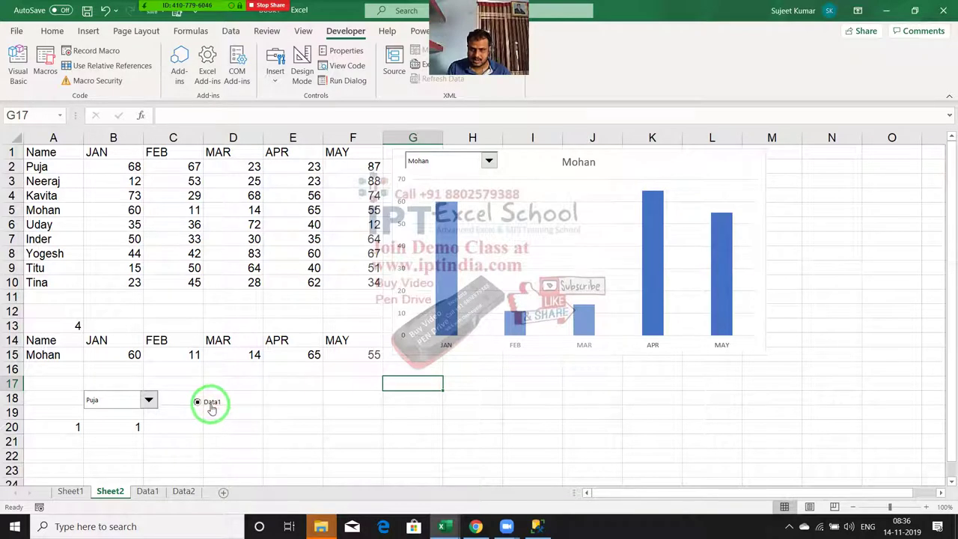
Ctrl-drag a copy of the Data1 button beside it for Data2, then reselect Data1.
right_click(212, 409)
left_click(205, 404)
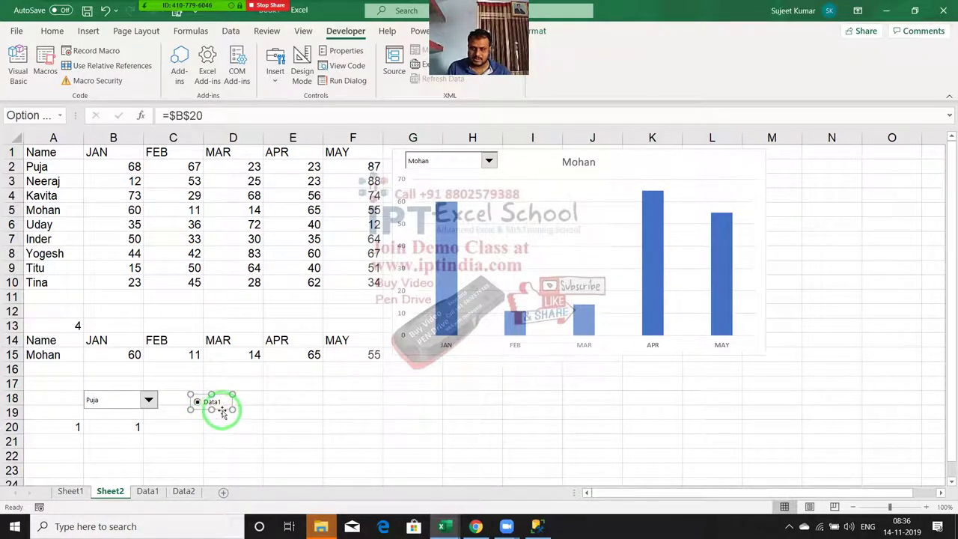
left_click_drag(224, 413, 257, 412)
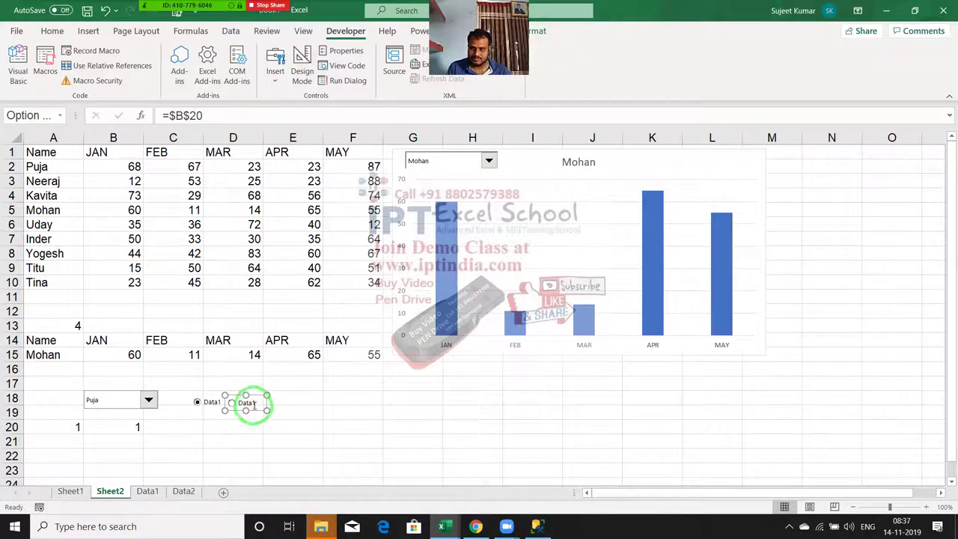
left_click_drag(255, 412, 257, 413)
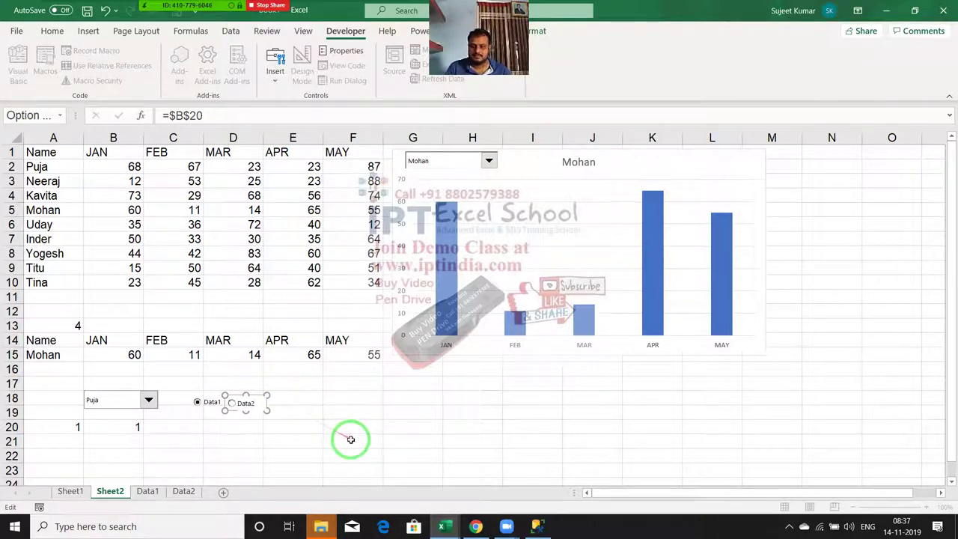
left_click(324, 413)
left_click_drag(323, 413, 277, 341)
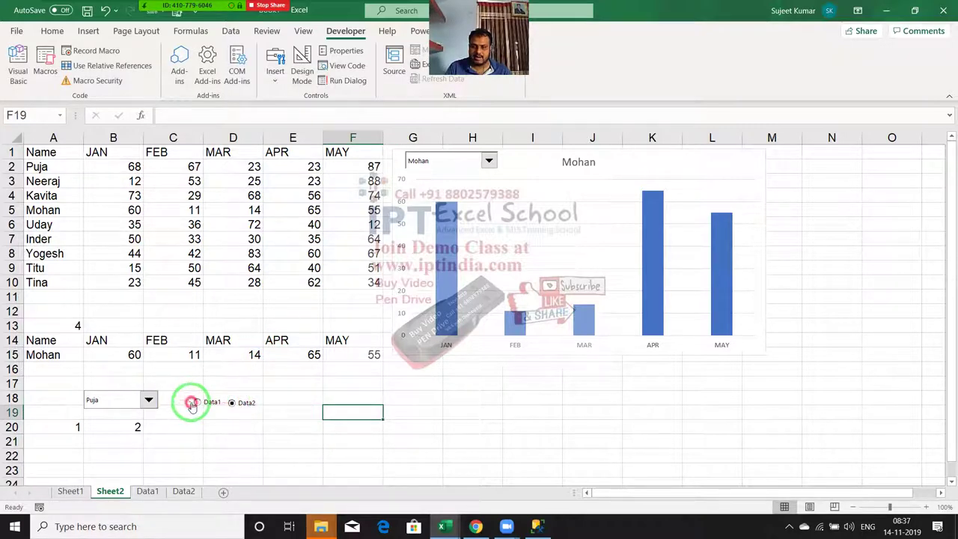
left_click(197, 402)
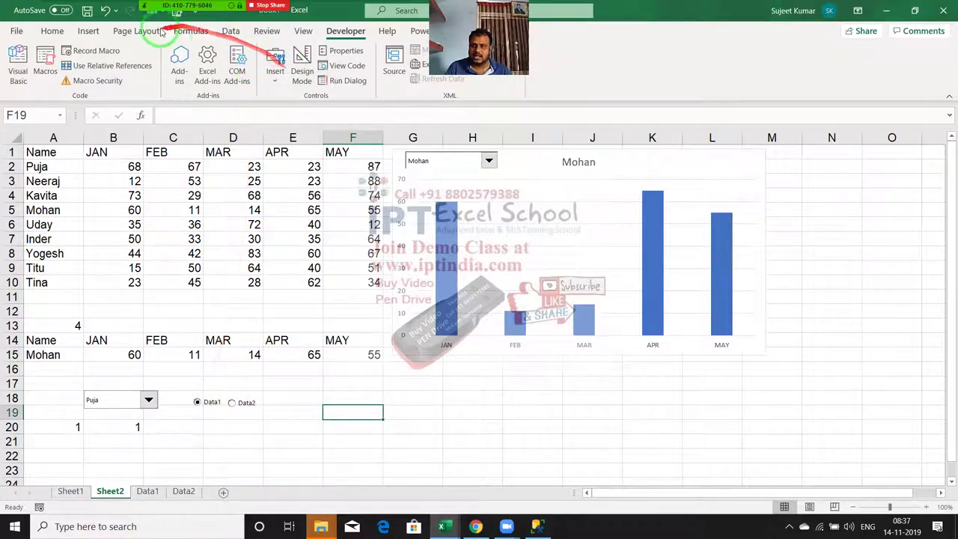
left_click(183, 34)
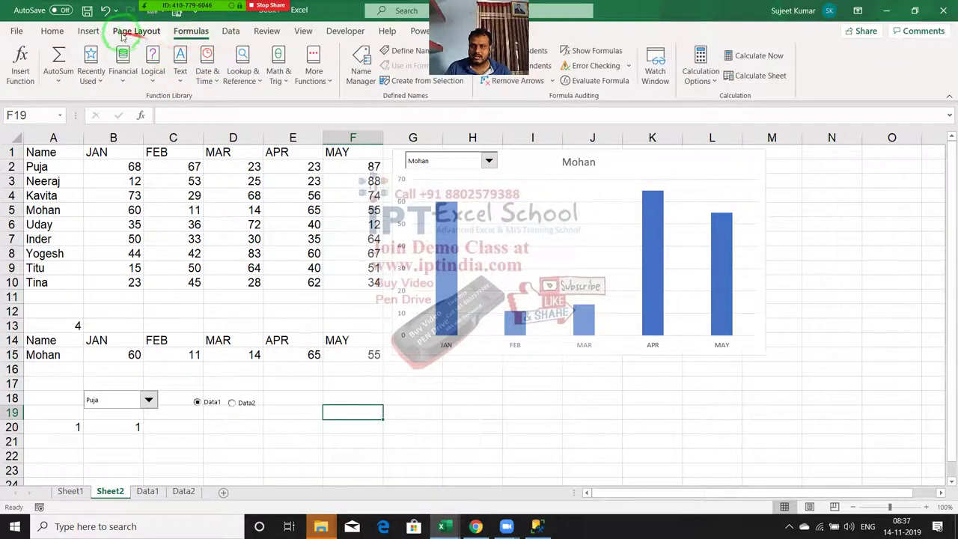
Select the Data2 option button and check that B20 shows 2.
left_click(66, 33)
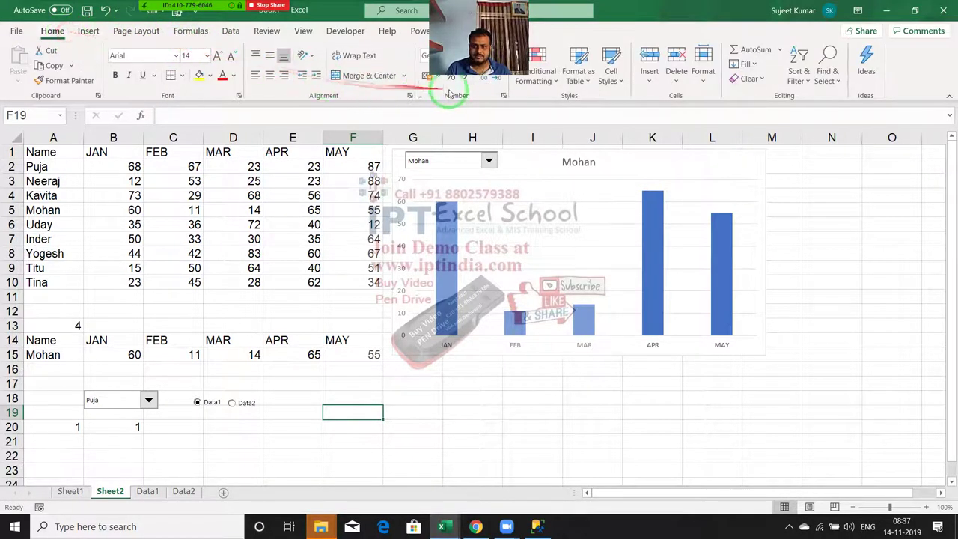
left_click(137, 34)
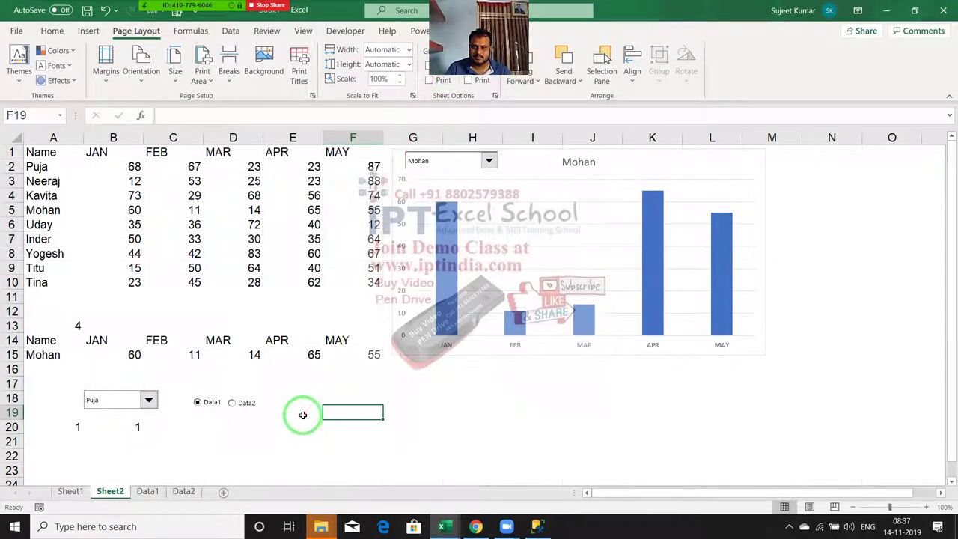
scroll(300, 413, "down", 1)
scroll(301, 413, "down", 2)
left_click(239, 353)
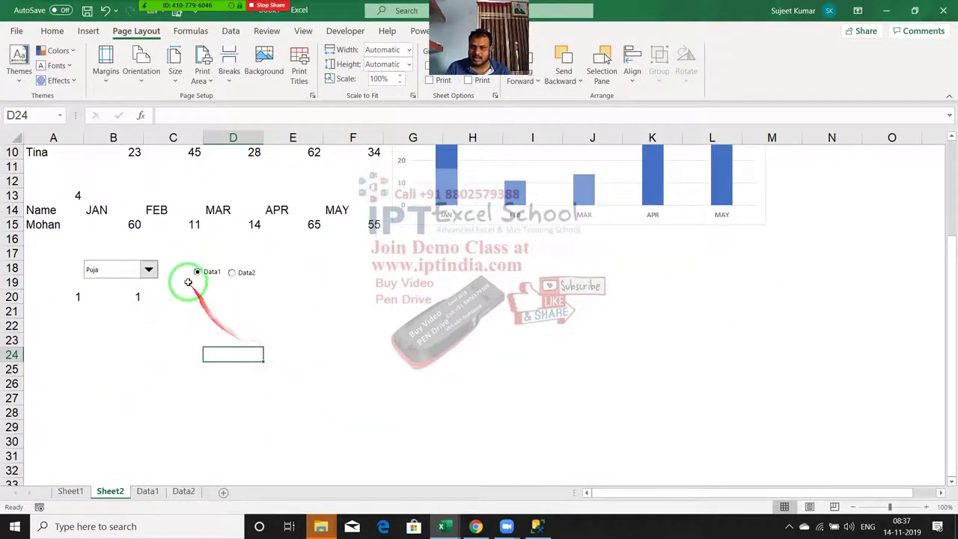
left_click_drag(197, 276, 121, 314)
left_click(126, 297)
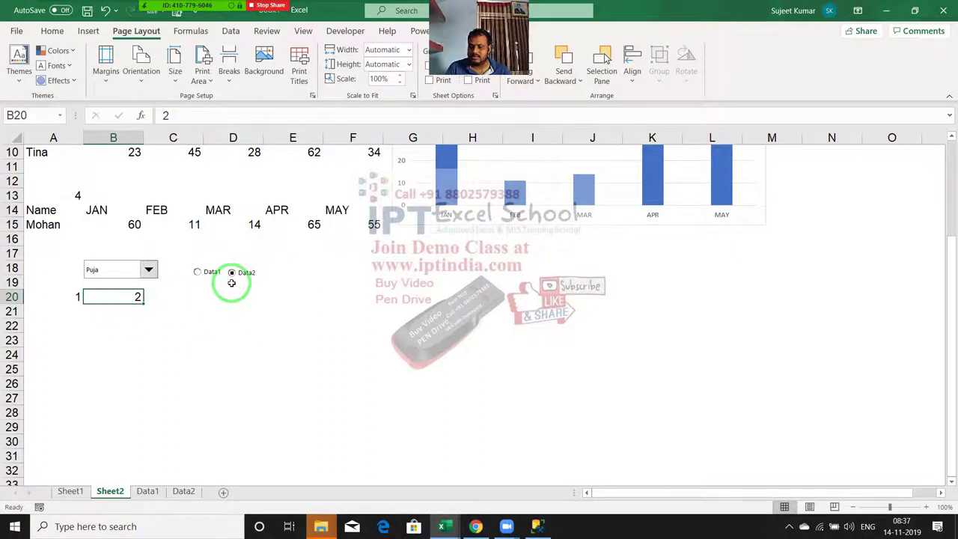
Confirm that A20 still holds 1 from the Puja selection.
mouse_move(214, 317)
left_mouse_down()
mouse_move(115, 318)
mouse_move(188, 514)
mouse_move(146, 400)
left_mouse_up()
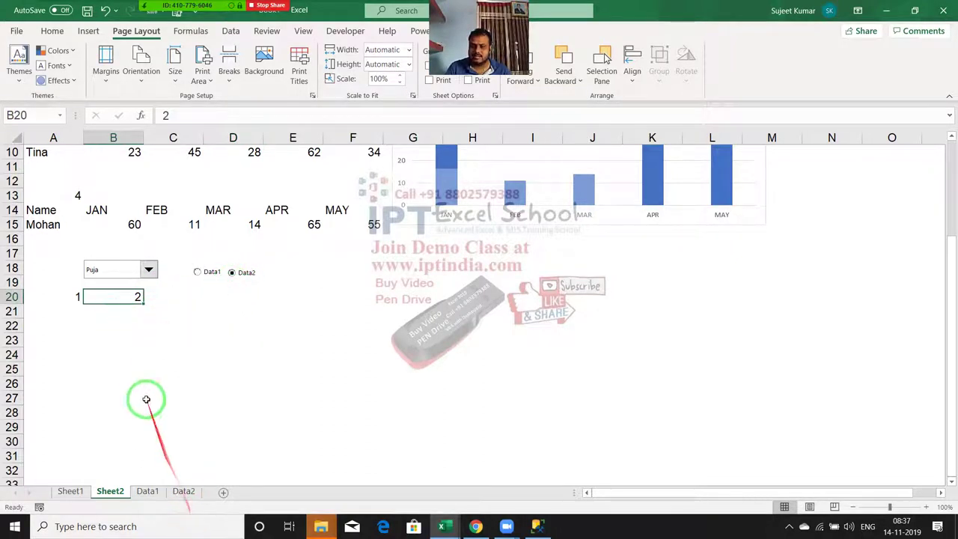
left_click(77, 298)
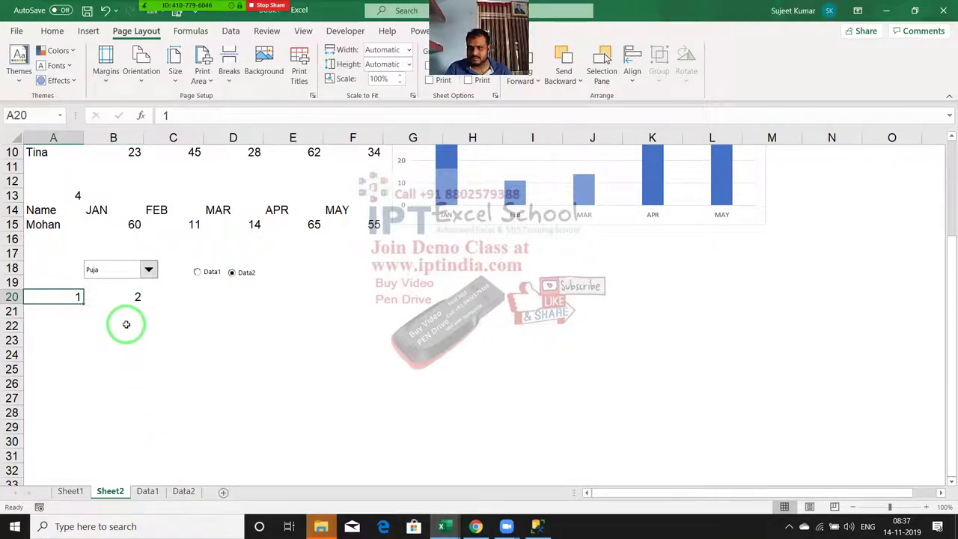
left_click(122, 325)
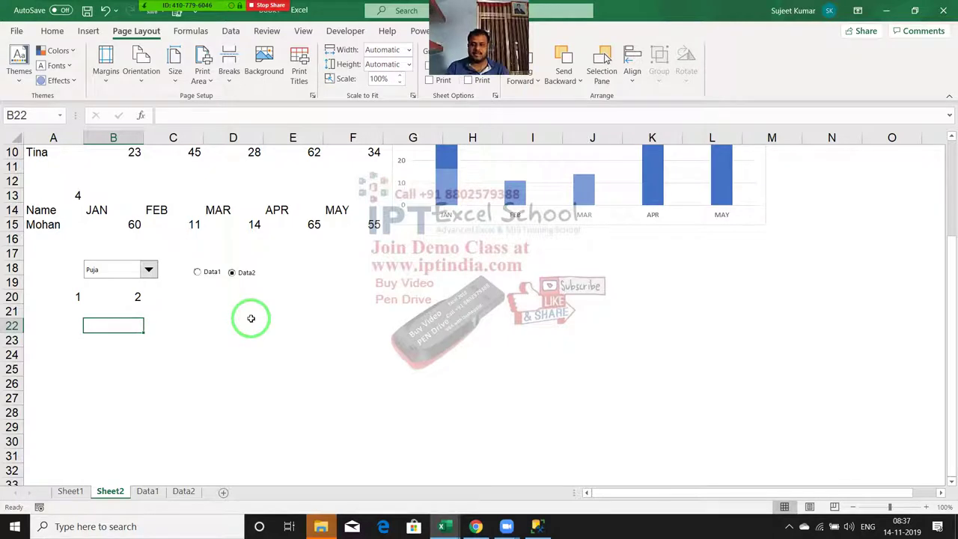
key("Up")
key("Up")
key("Right")
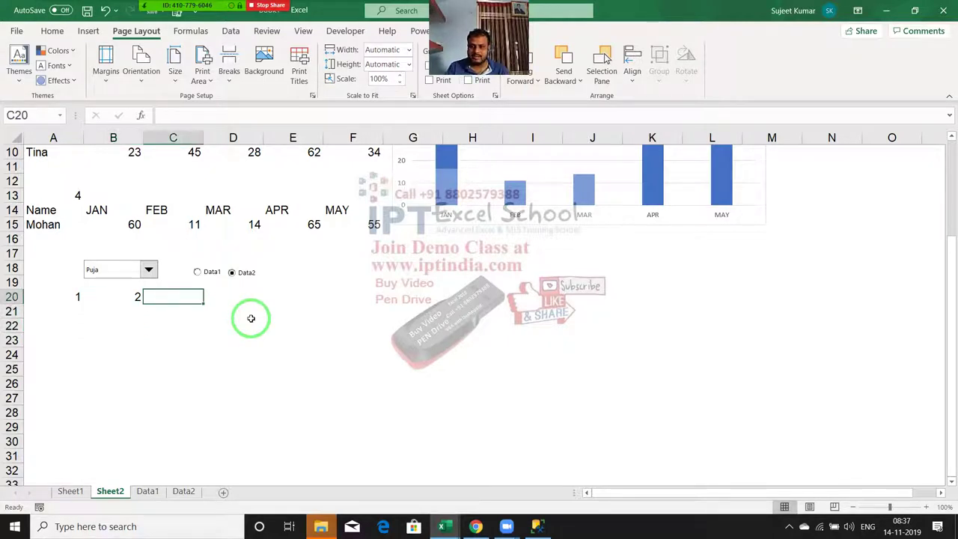
key("Left")
key("Left")
key("Down")
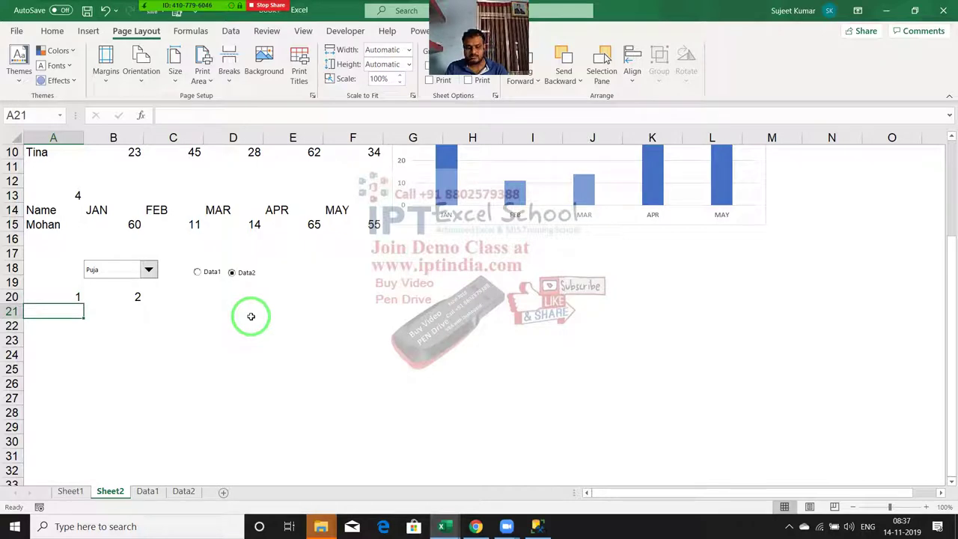
Enter =OFFSET(A1,A20,0) in A21 so it returns the chosen name Puja.
type("=of")
key("Tab")
key("Up")
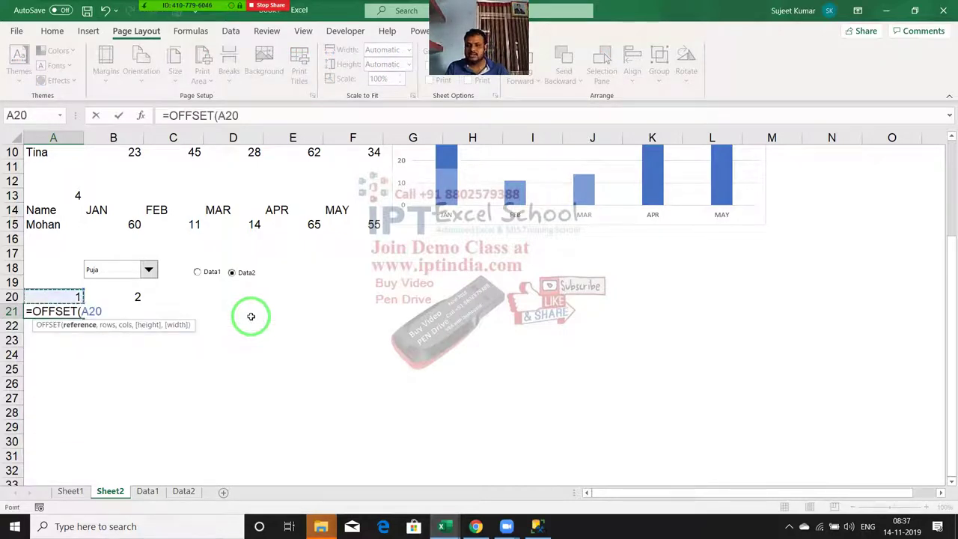
key("Up")
key("Up")
key("Up")
key("Up")
key("Up")
key("Up")
key("Up")
key("Up")
key("Up")
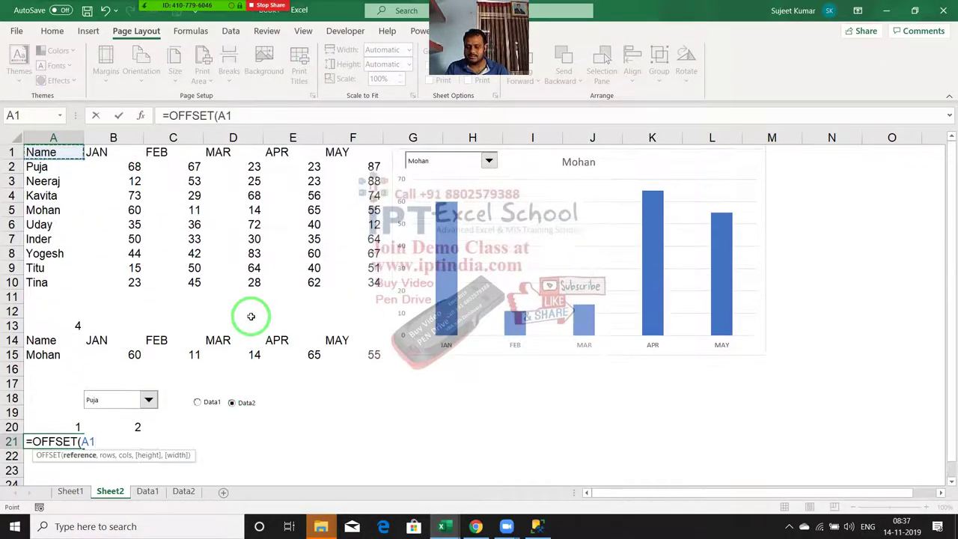
type(",")
key("Up")
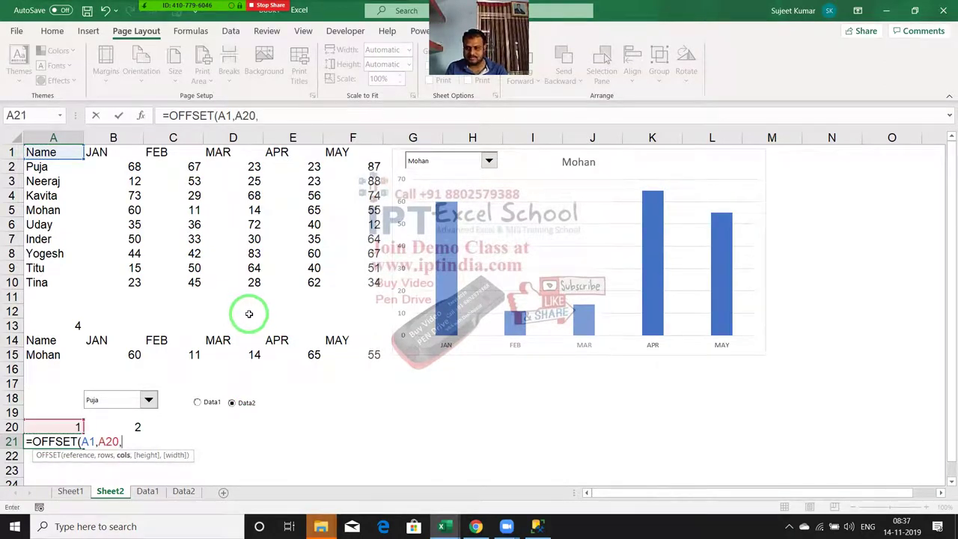
key("Return")
key("Up")
Start an IF formula on B20 in B21, then cancel it.
key("Right")
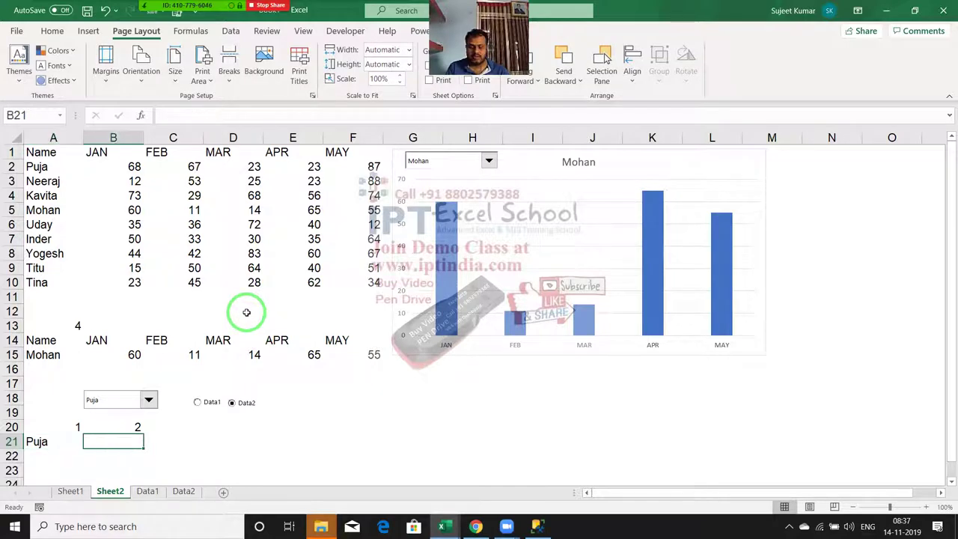
type("=if(")
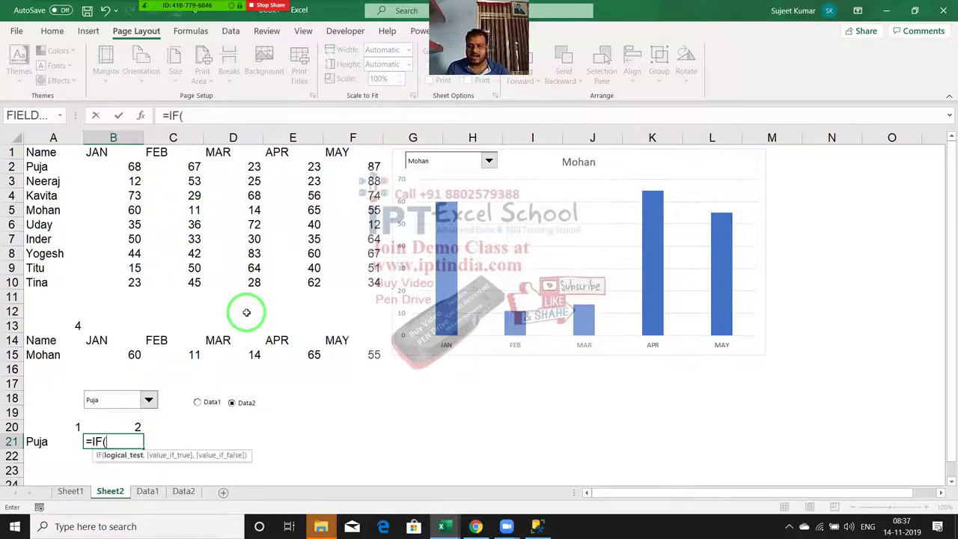
key("Up")
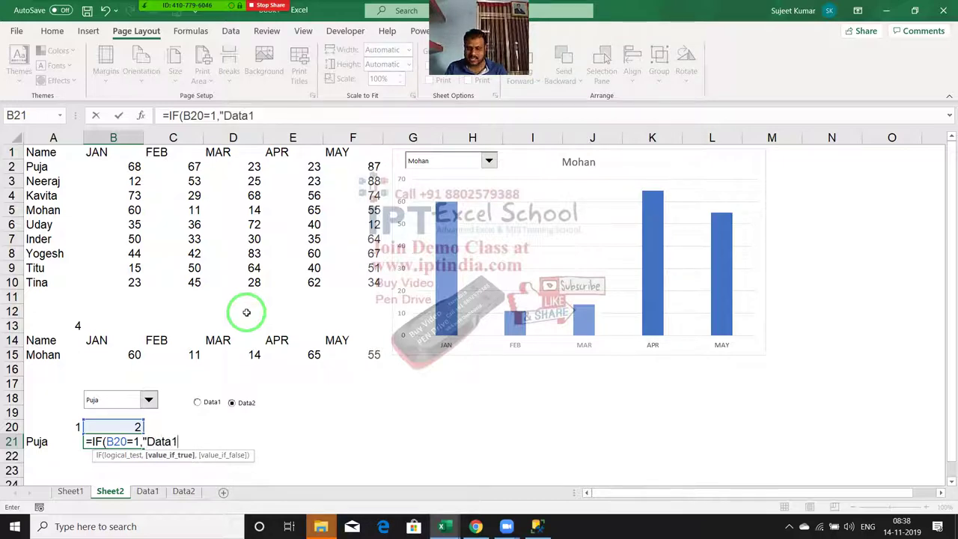
key("Escape")
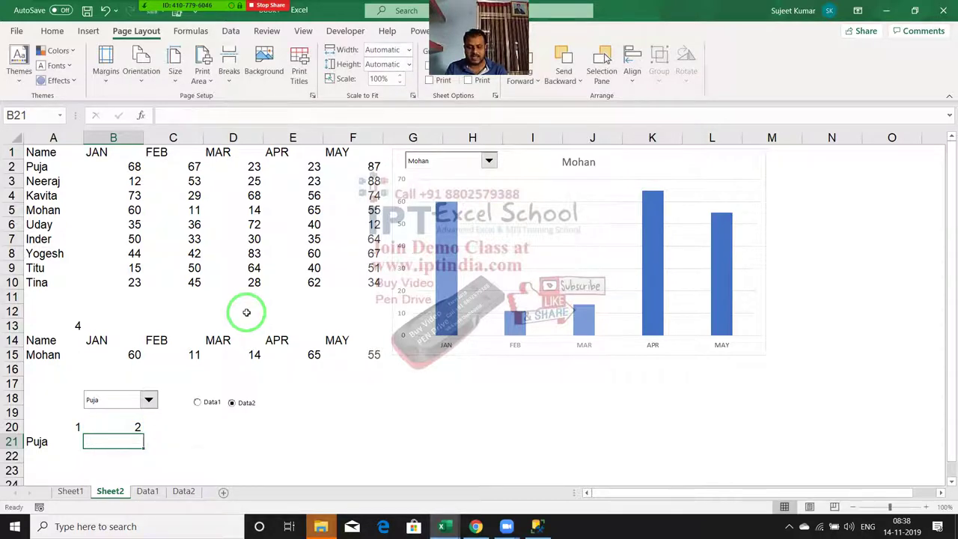
Enter =CHOOSE(B20,"Data1","Data2") in B21, fixing the missing quotes in the formula bar.
type("=cho")
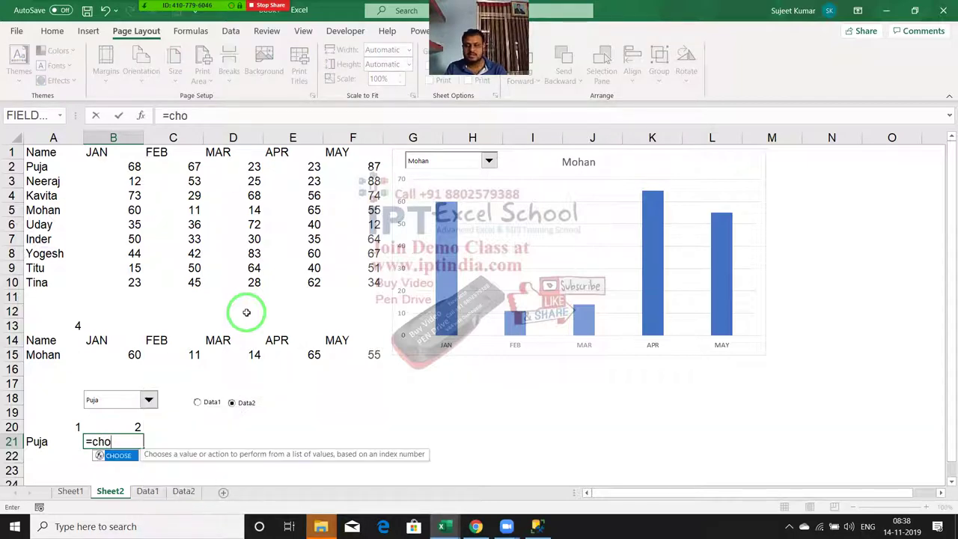
key("Tab")
key("Up")
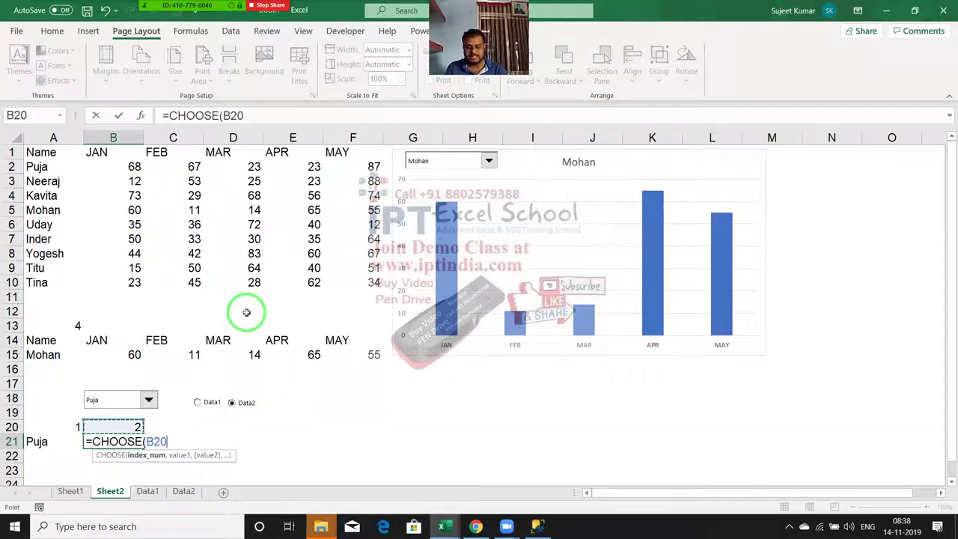
type(",\"Data1")
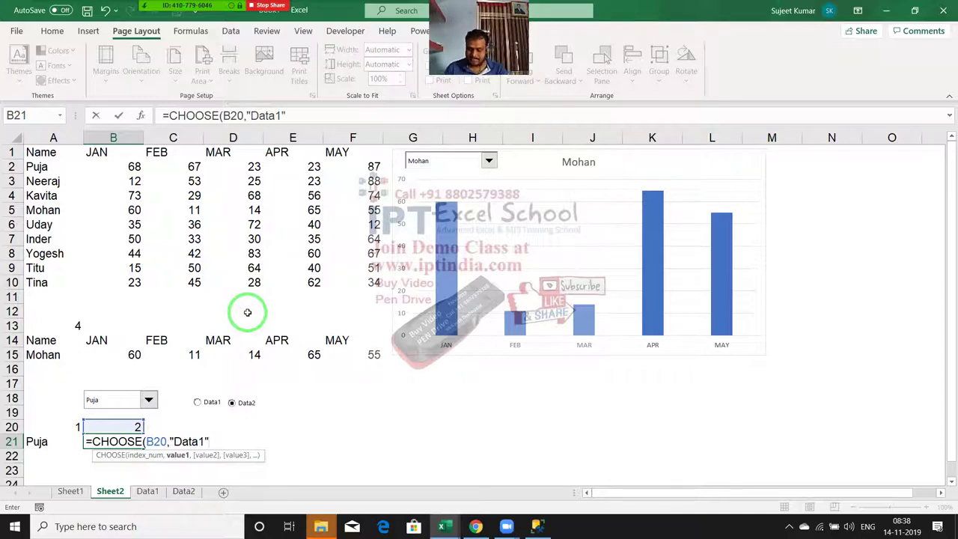
type(",")
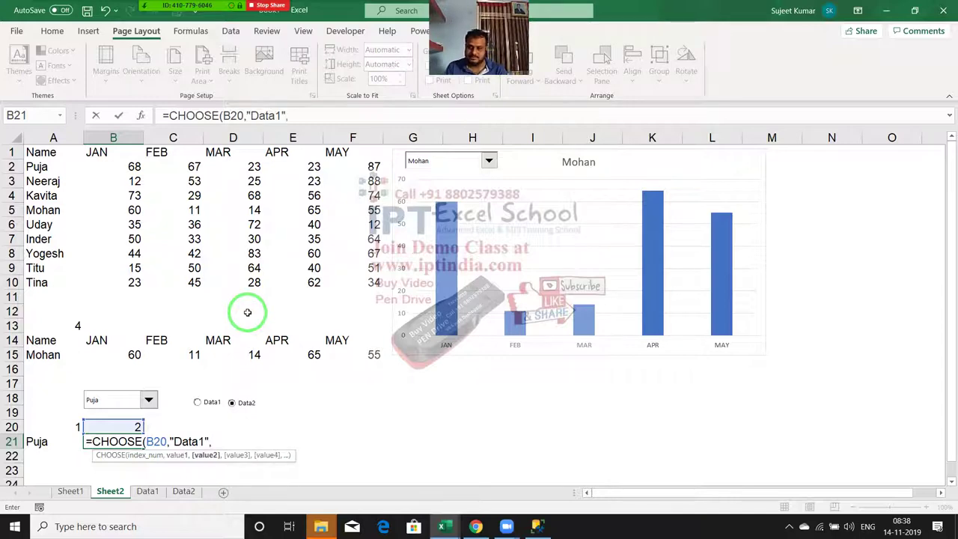
type("Data")
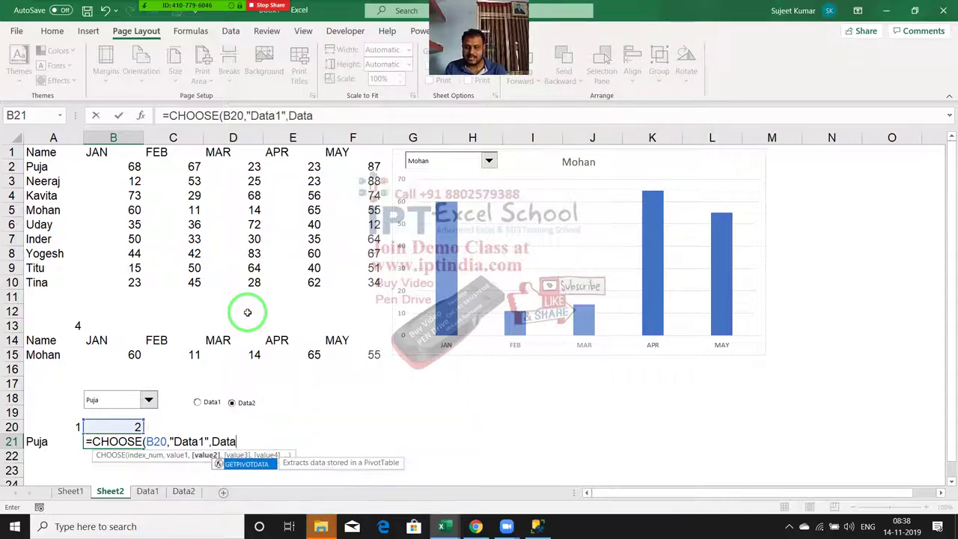
type("2")
key("Left")
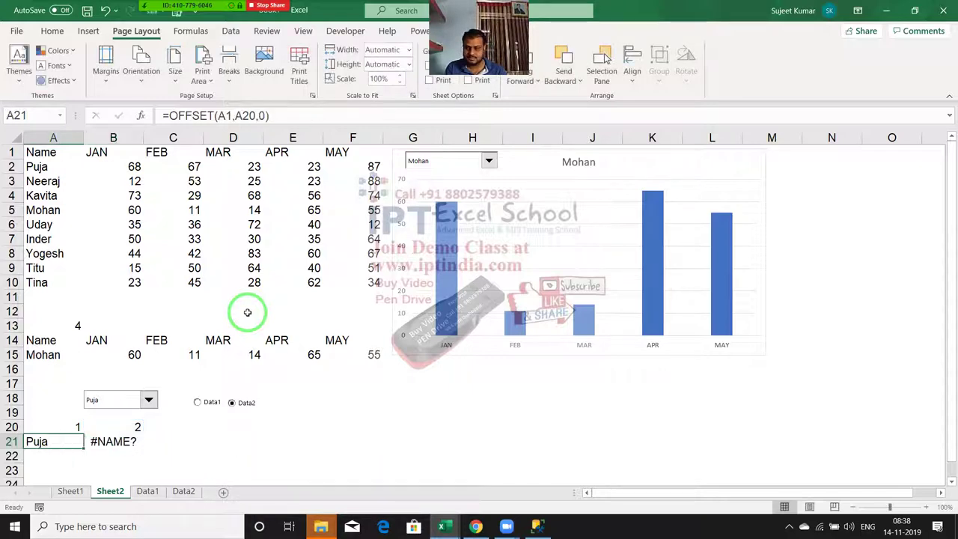
key("Right")
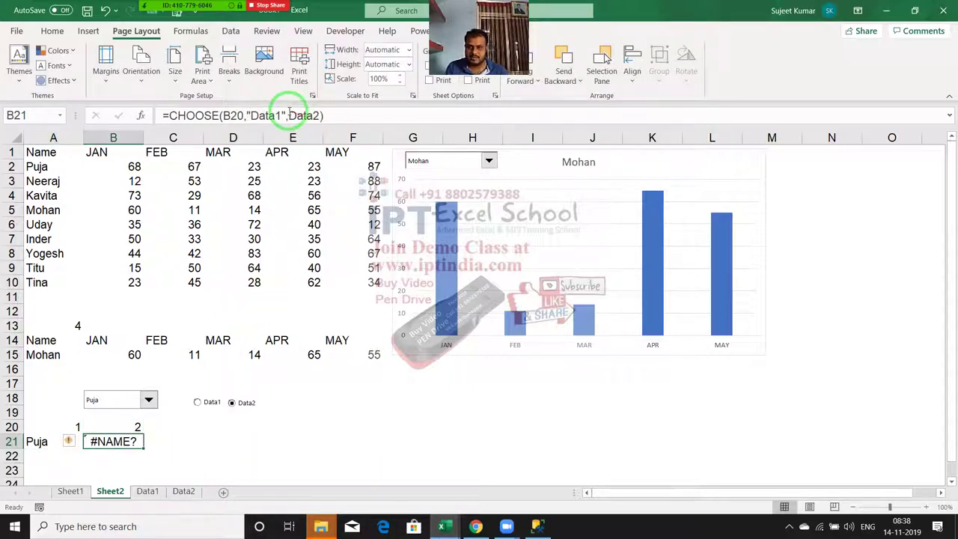
left_click(287, 116)
type("\",")
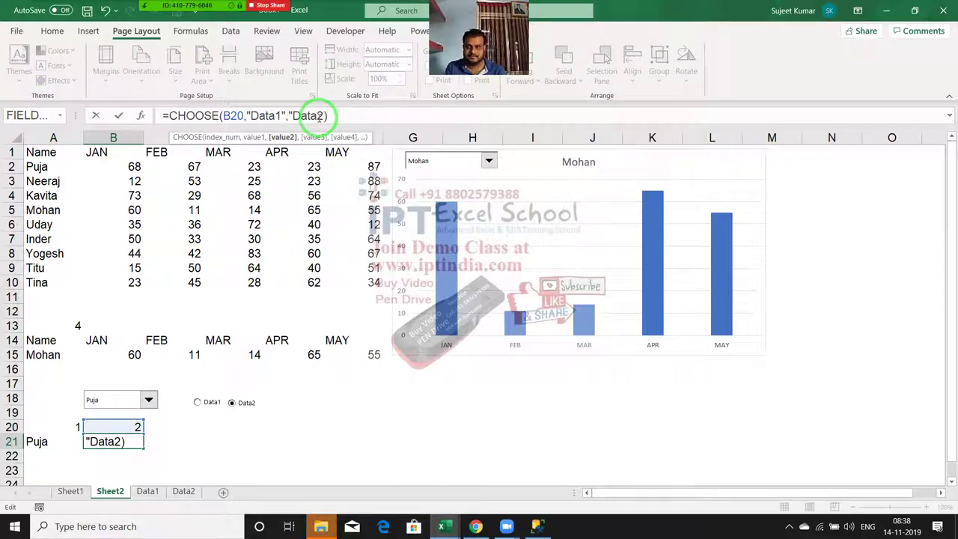
type("\"")
key("Return")
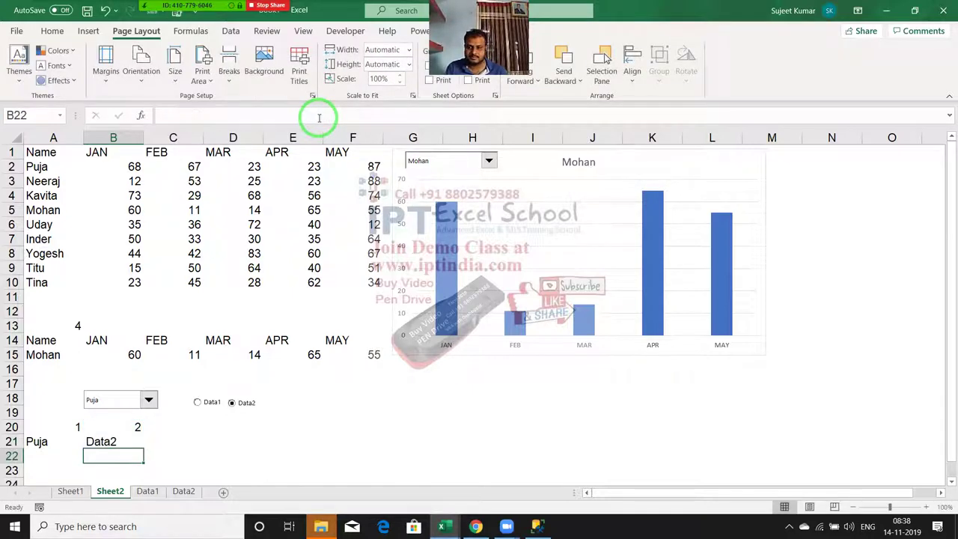
key("Up")
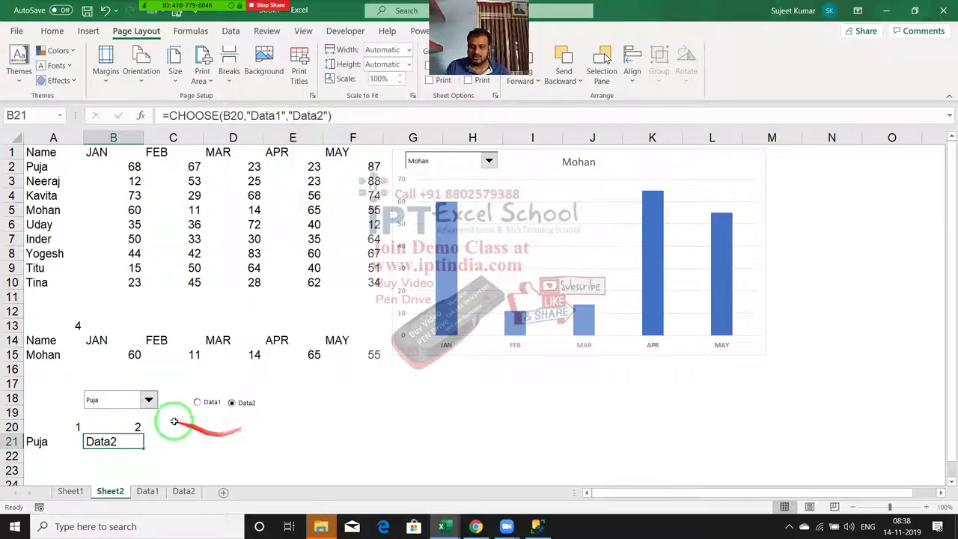
Pick Neeraj in the combo box and select the Data1 option button.
left_click(134, 399)
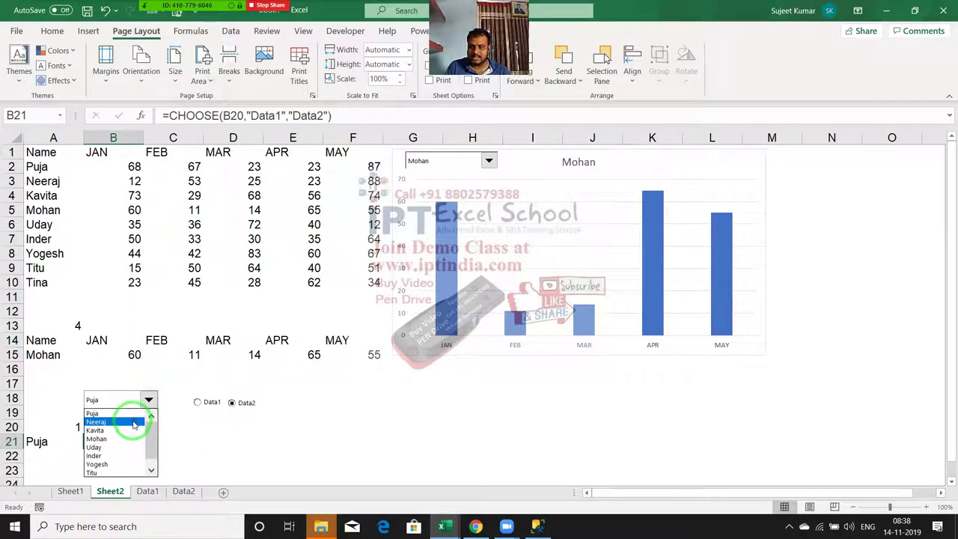
left_click(134, 421)
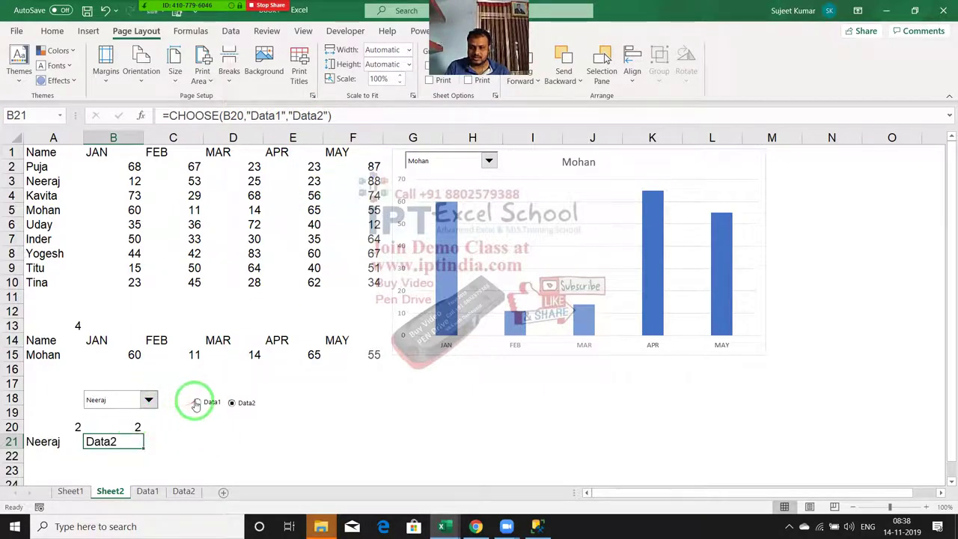
left_click(183, 440)
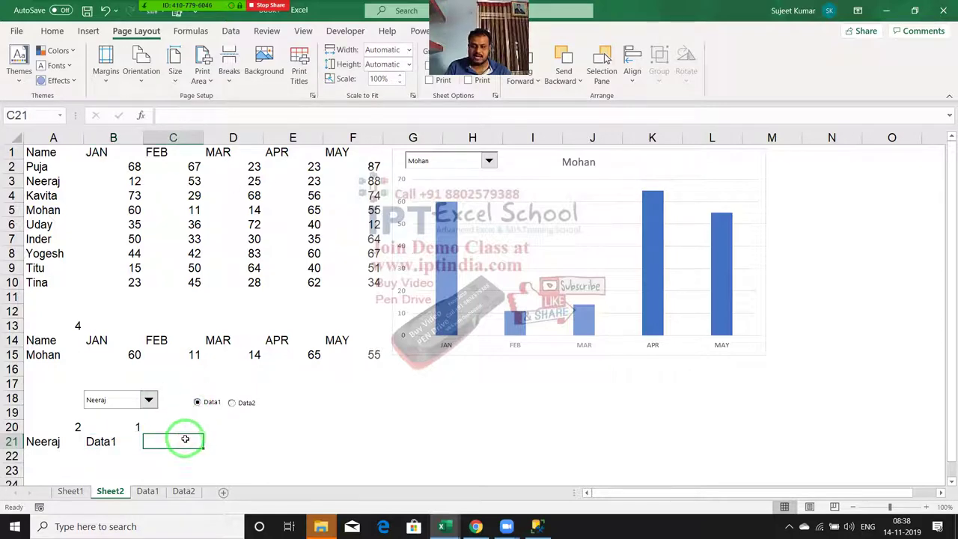
scroll(184, 442, "down", 1)
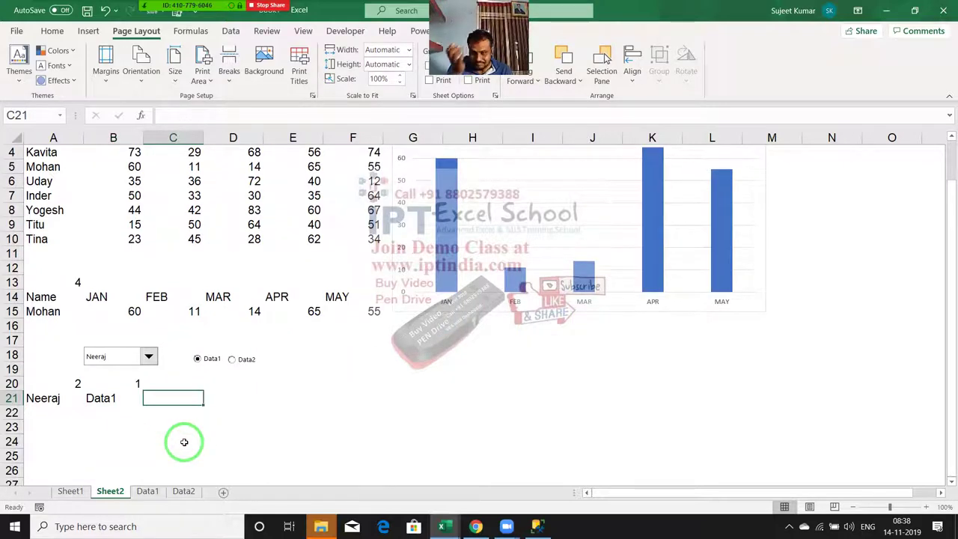
Build a SUMIFS in C21 on Data1 columns B and A with criterion Sheet2!A21, then discard it.
type("=")
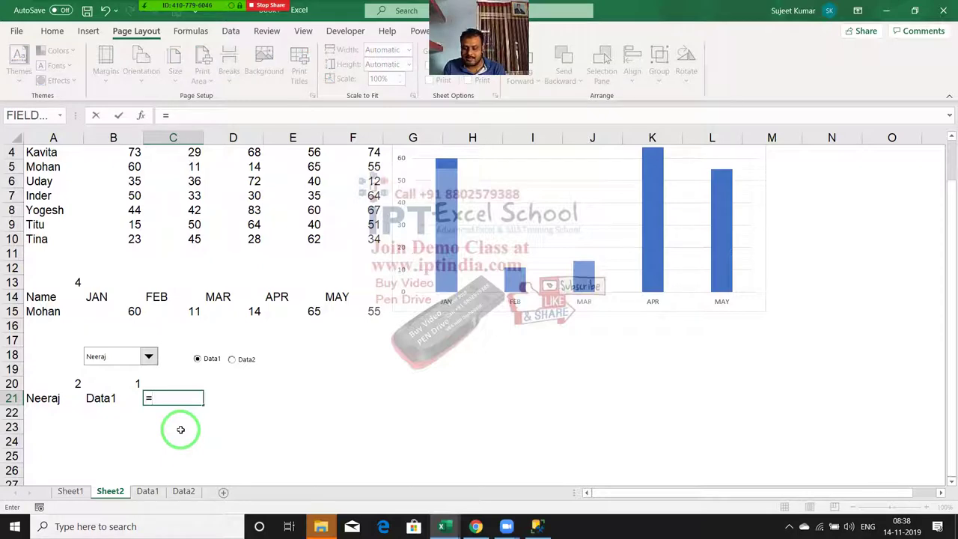
type("sum")
key("Down")
key("Down")
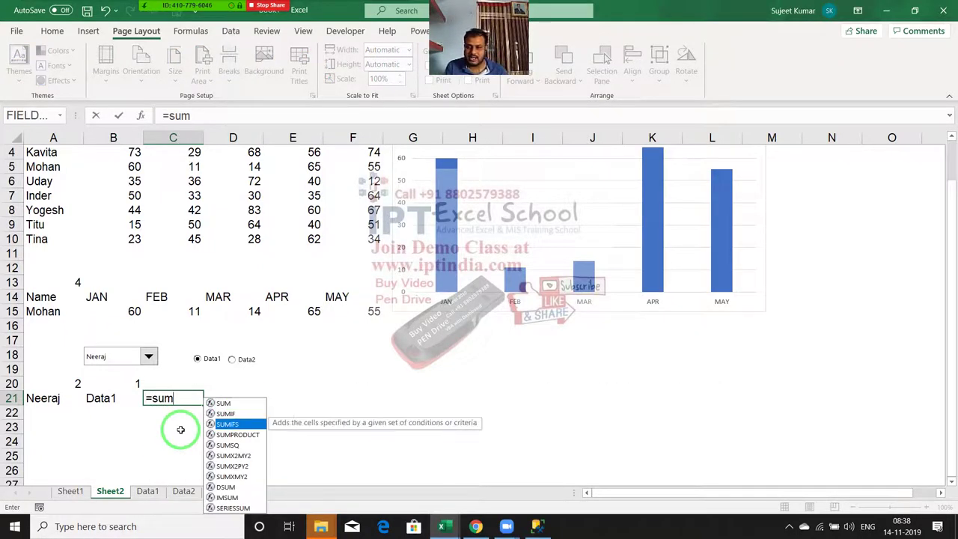
key("Tab")
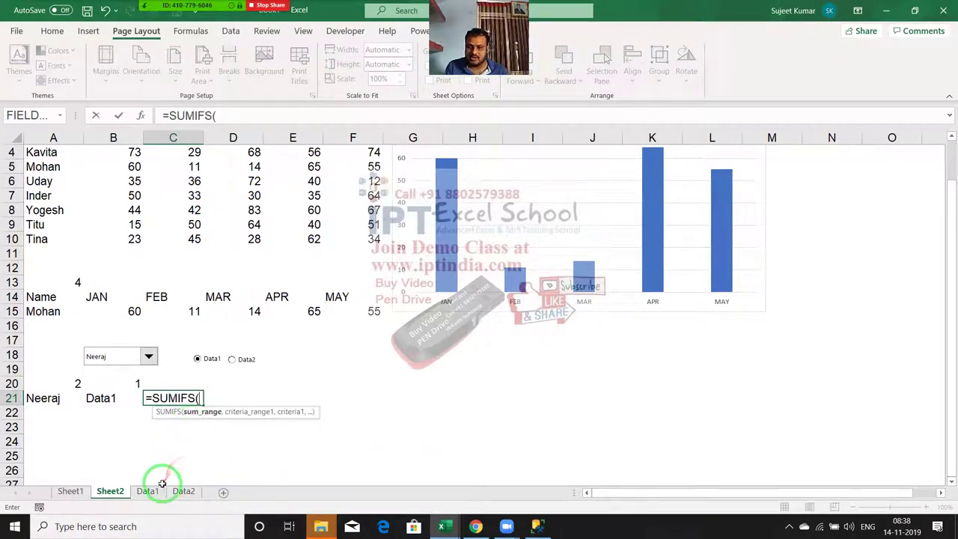
left_click(148, 491)
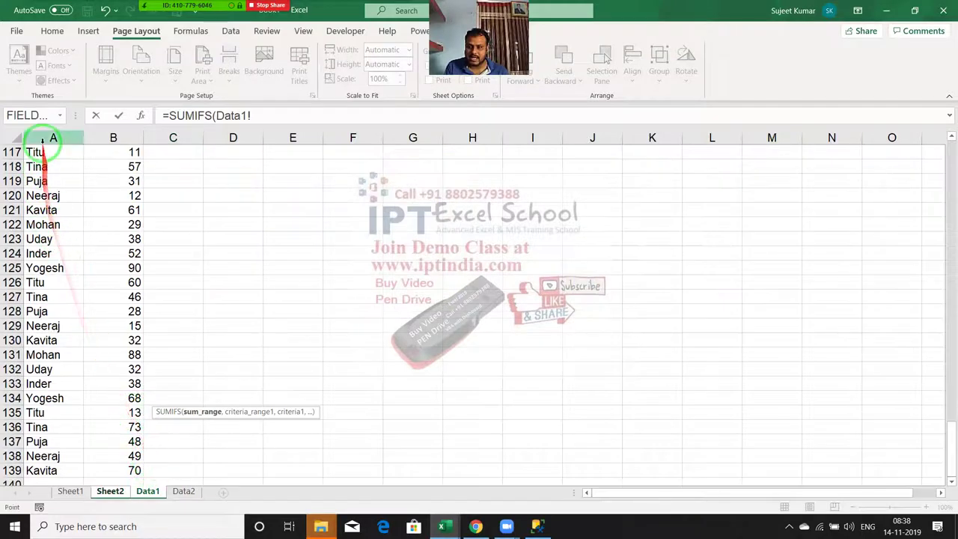
left_click(95, 136)
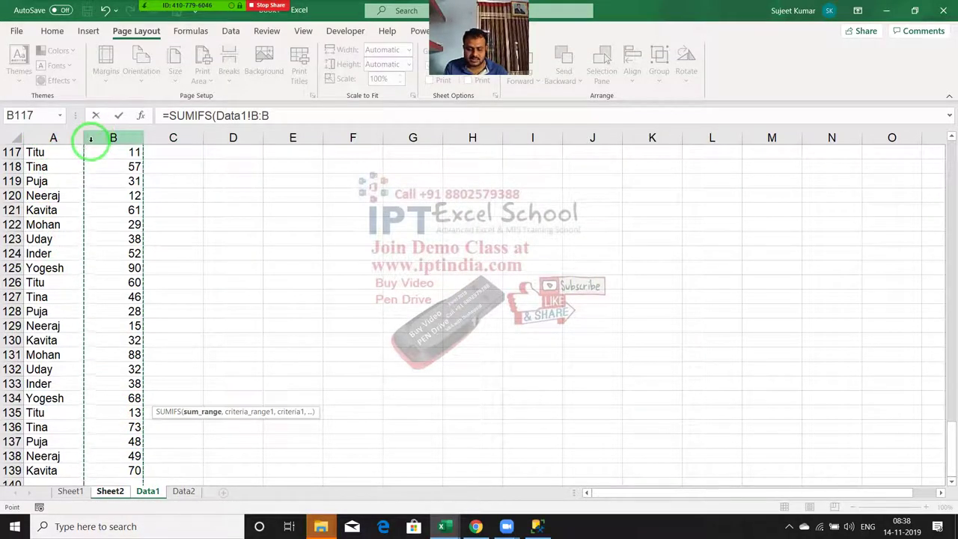
type(",")
left_click(69, 135)
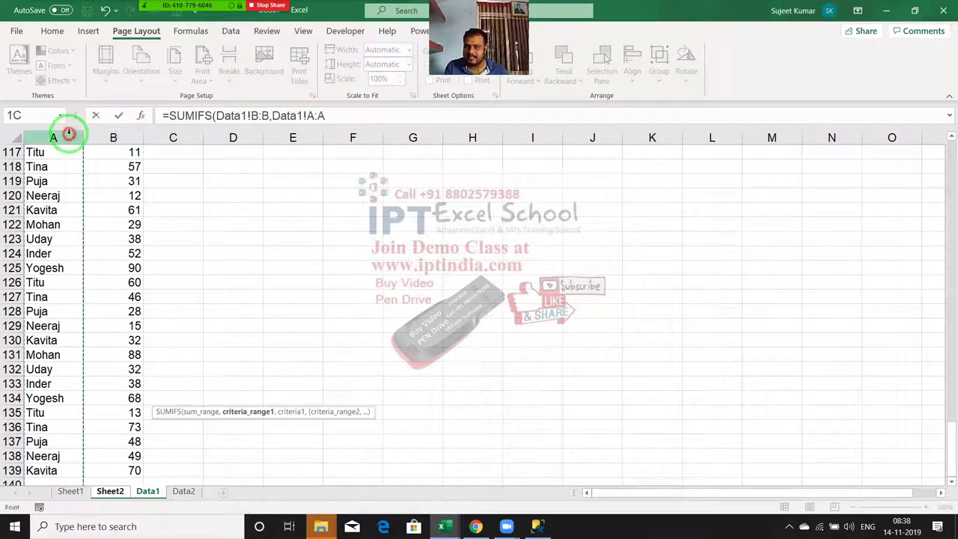
type(",")
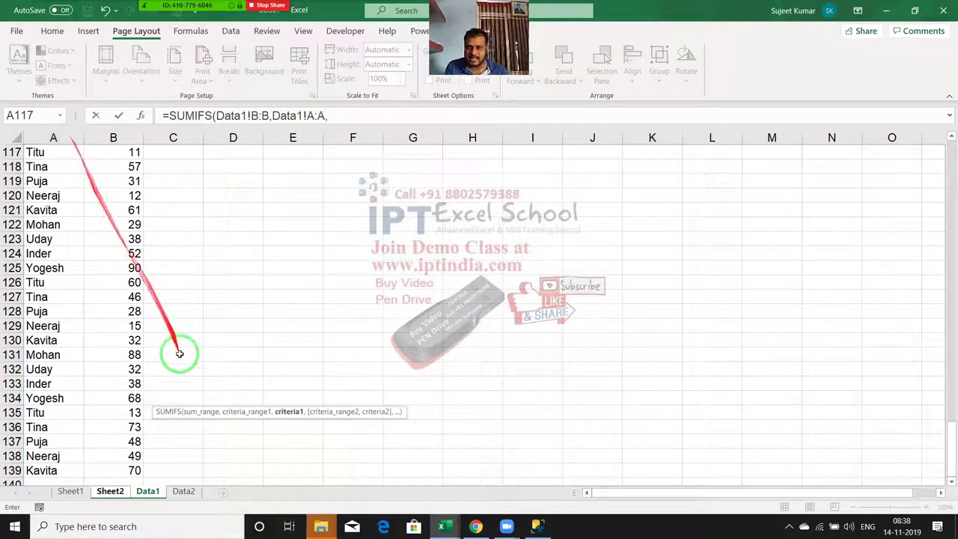
left_click(108, 492)
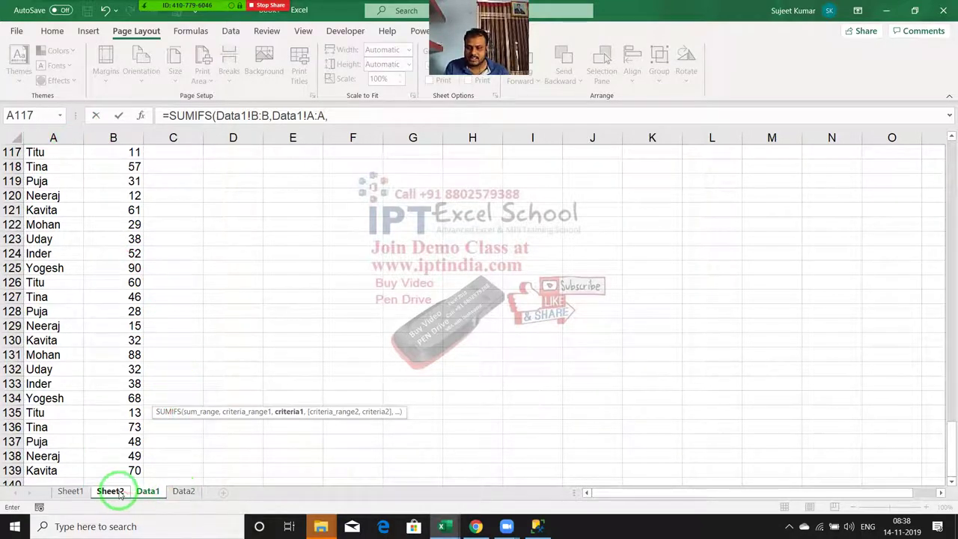
left_click(54, 399)
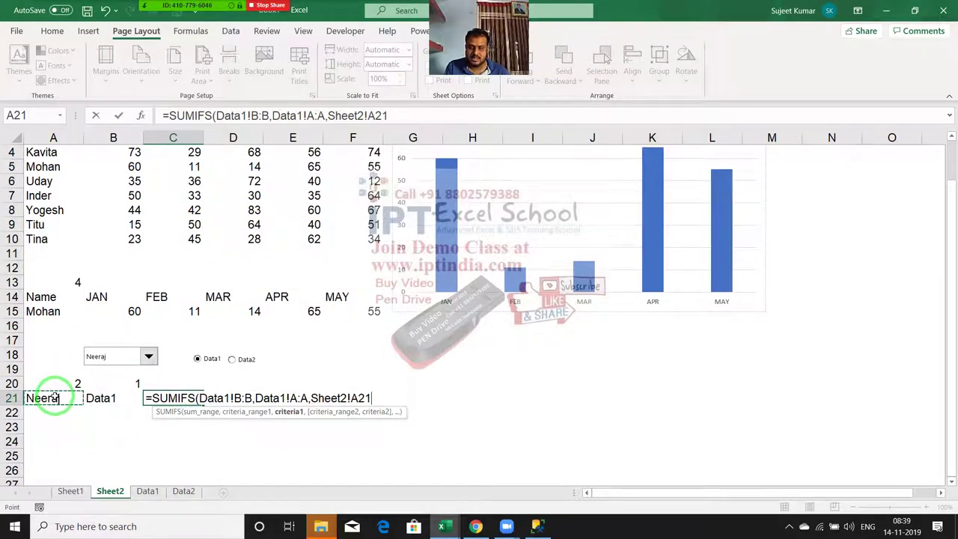
key("Escape")
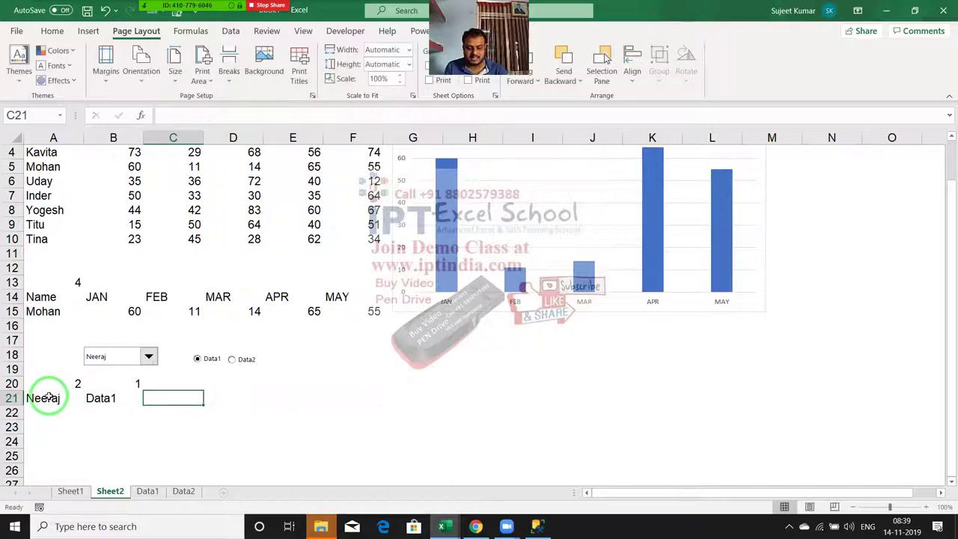
Enter =SUMIF(Data1!A:A,Sheet2!A21,Data1!B:B) in C21.
type("=sum")
key("Down")
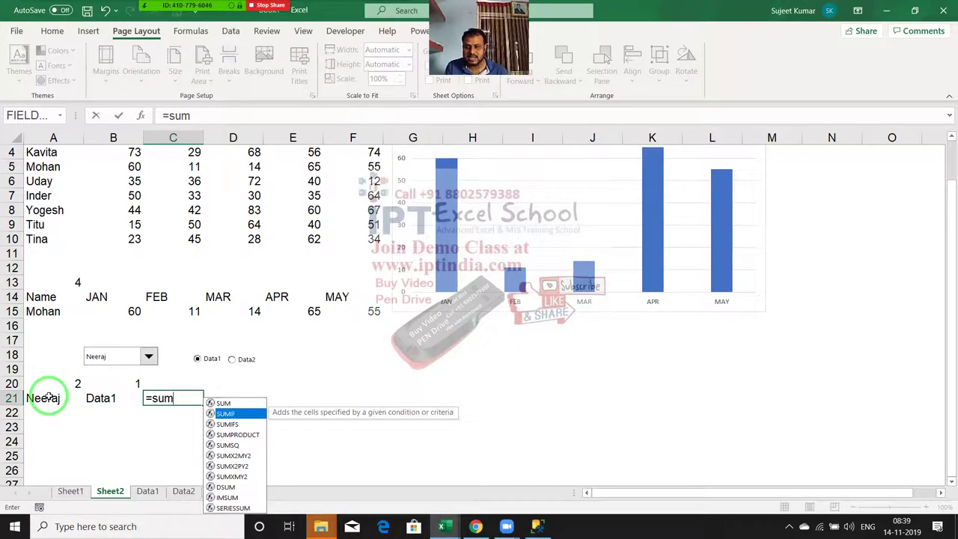
key("Tab")
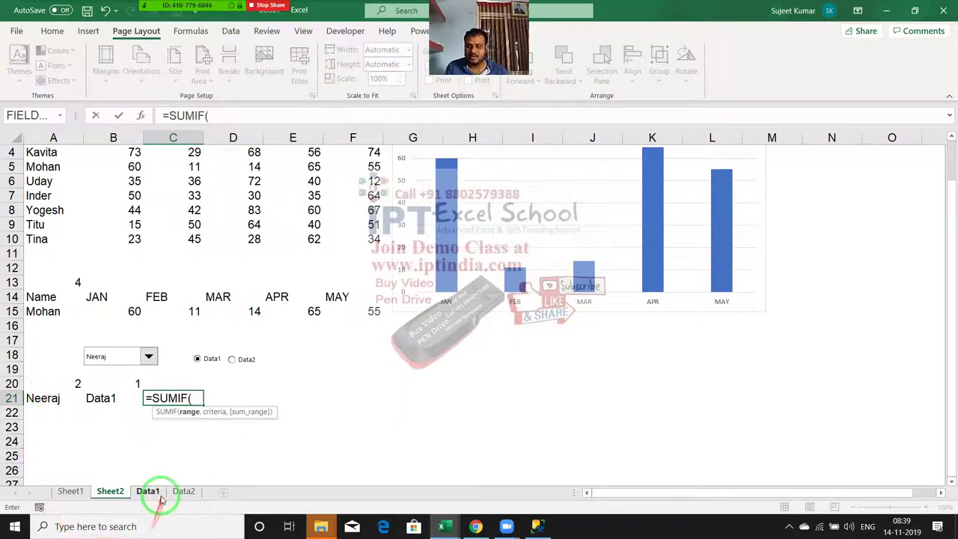
left_click(147, 491)
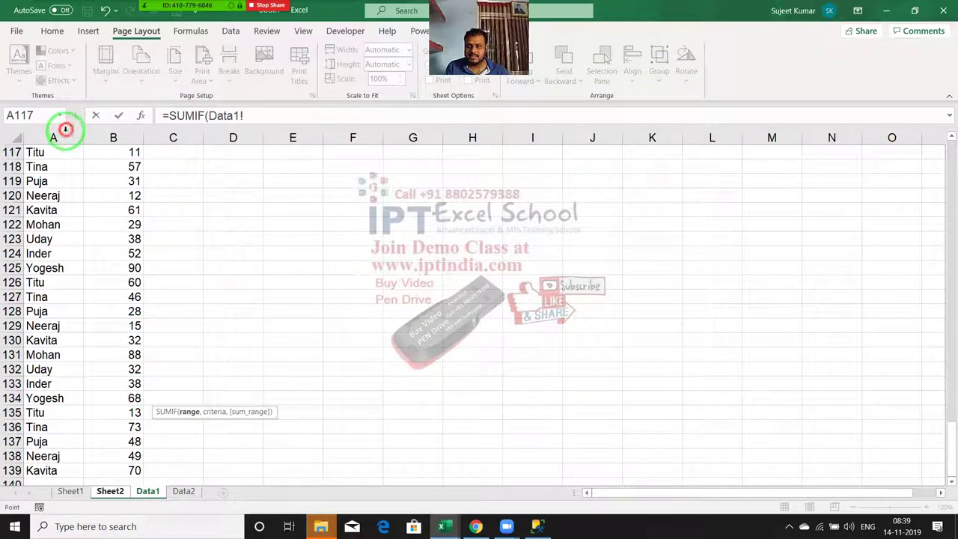
left_click(63, 135)
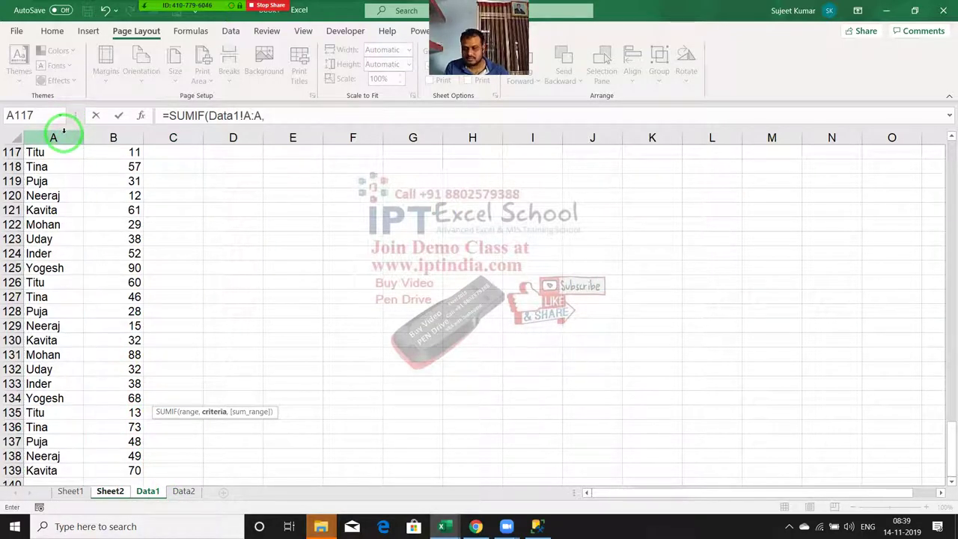
type(",")
left_click(110, 492)
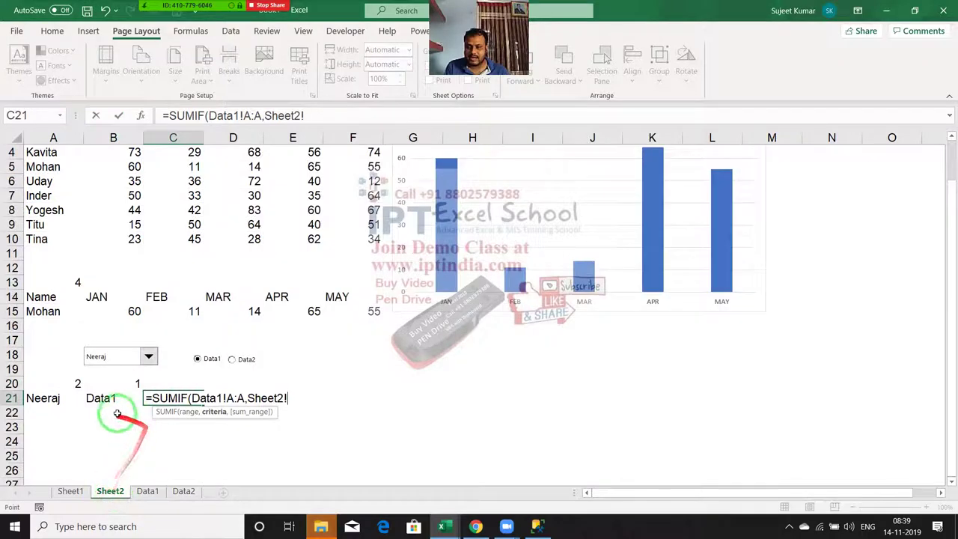
left_click(66, 399)
type(",")
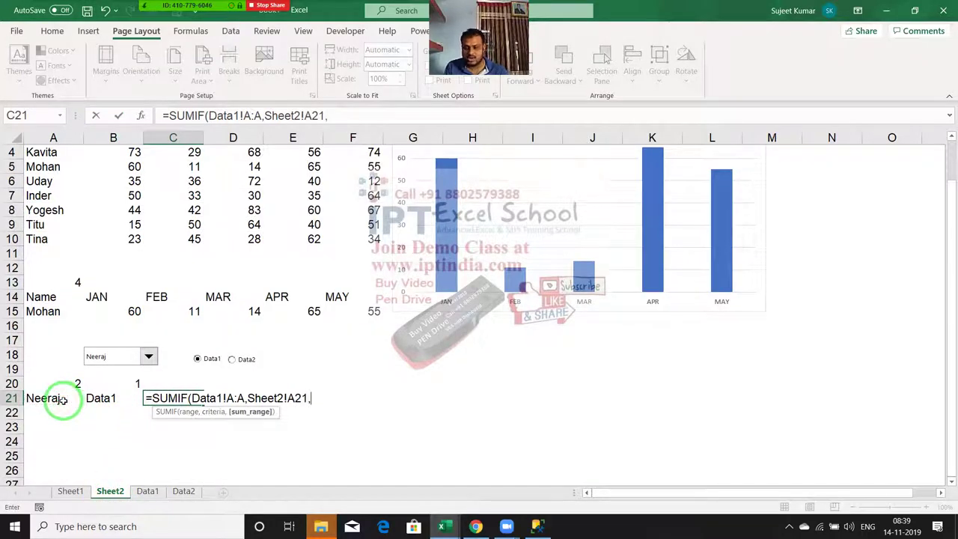
left_click(148, 491)
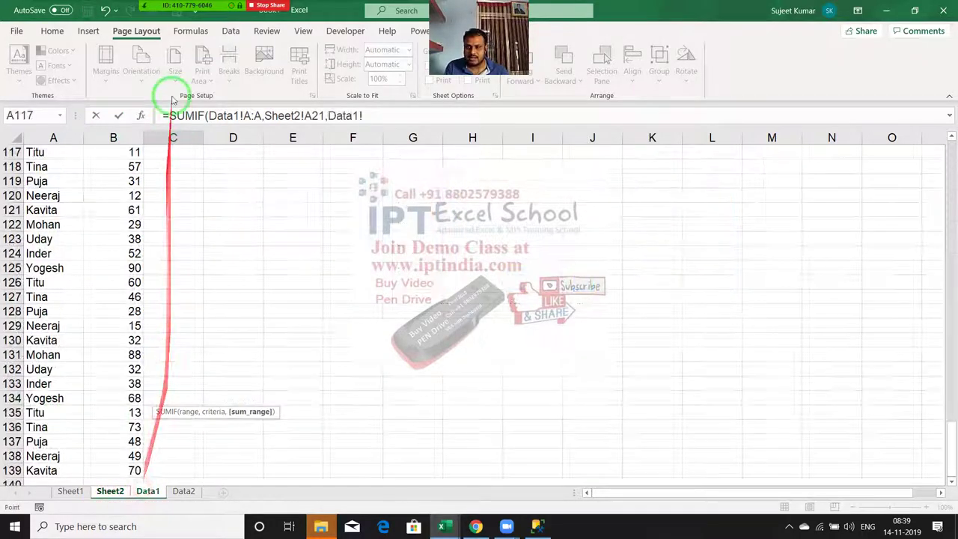
left_click(131, 137)
key("Return")
key("Up")
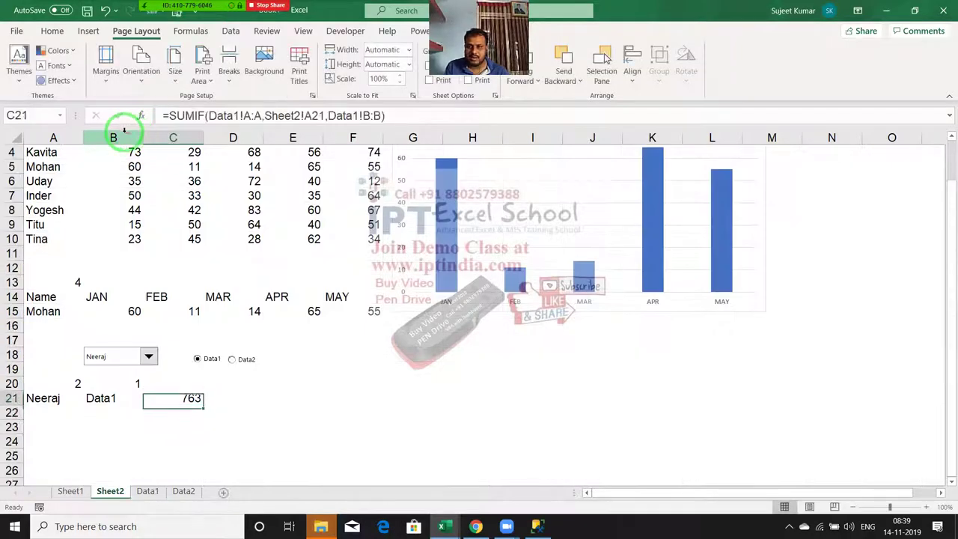
left_click(71, 398)
Choose Mohan and the Data2 option, leaving C21 showing 783.
left_click(148, 358)
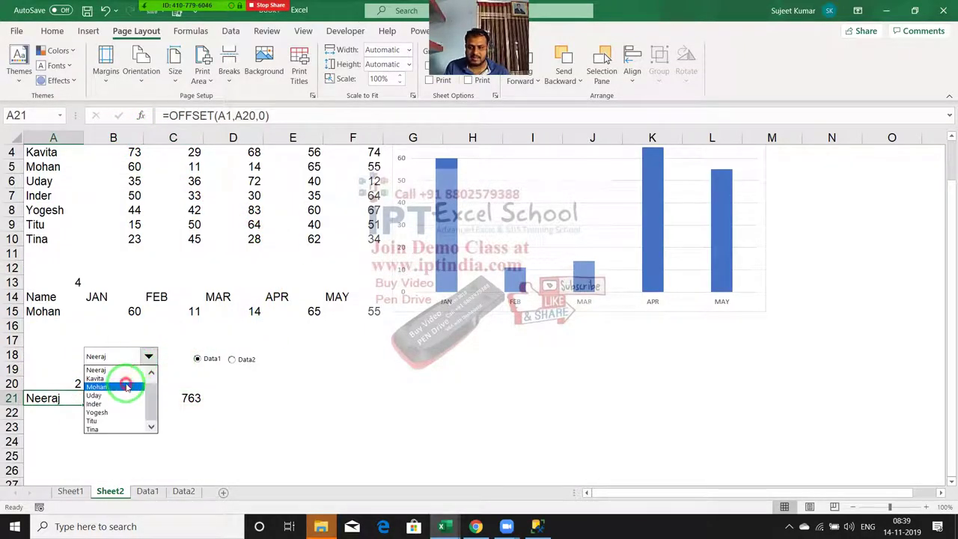
left_click(128, 386)
left_click(232, 360)
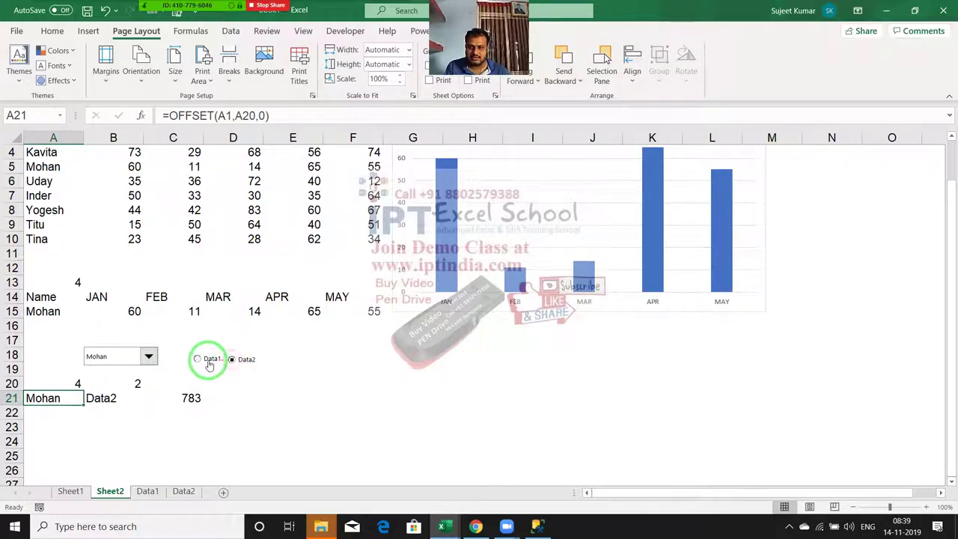
left_click(199, 359)
left_click(247, 361)
left_click(191, 391)
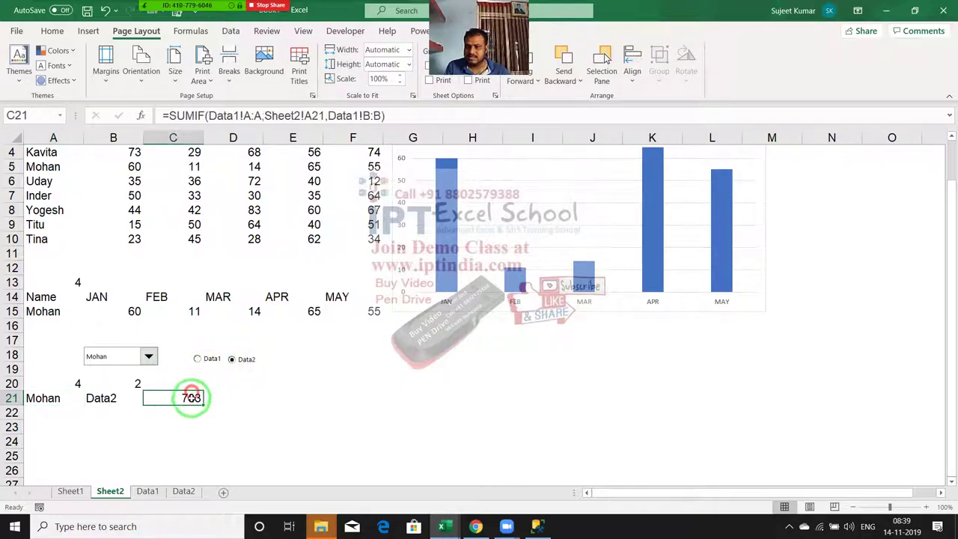
In C21, replace the Data1 criteria range with INDIRECT(B21&"!A:A").
double_click(192, 392)
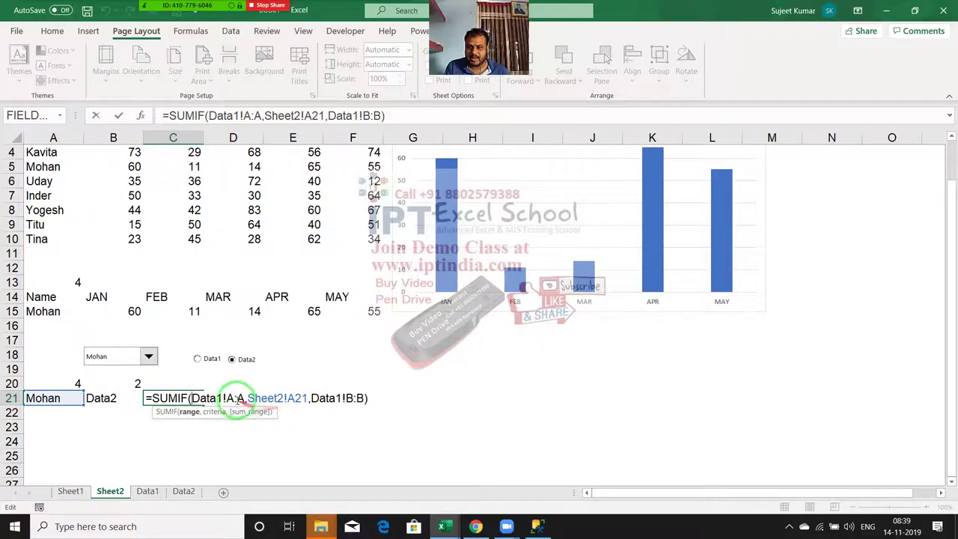
left_click(216, 398)
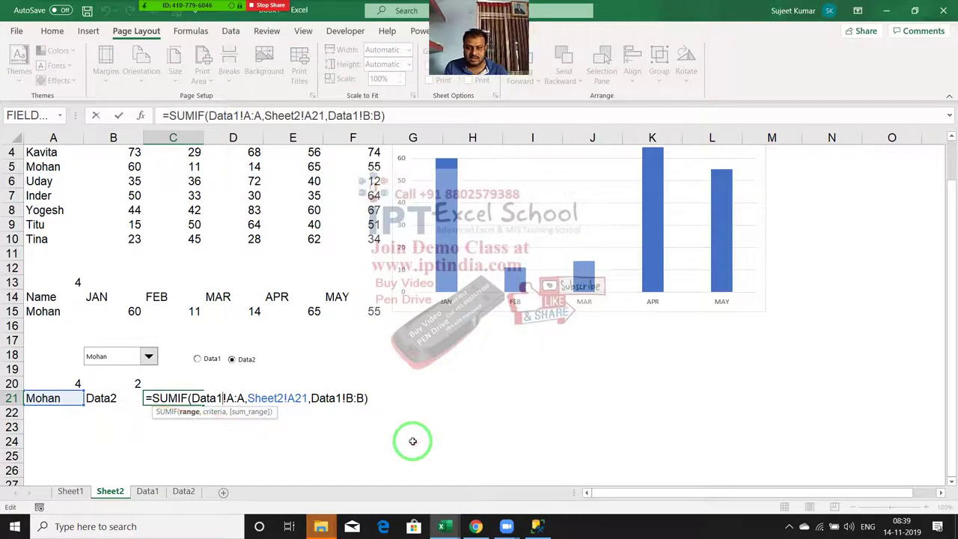
key("BackSpace")
key("BackSpace")
key("BackSpace")
key("BackSpace")
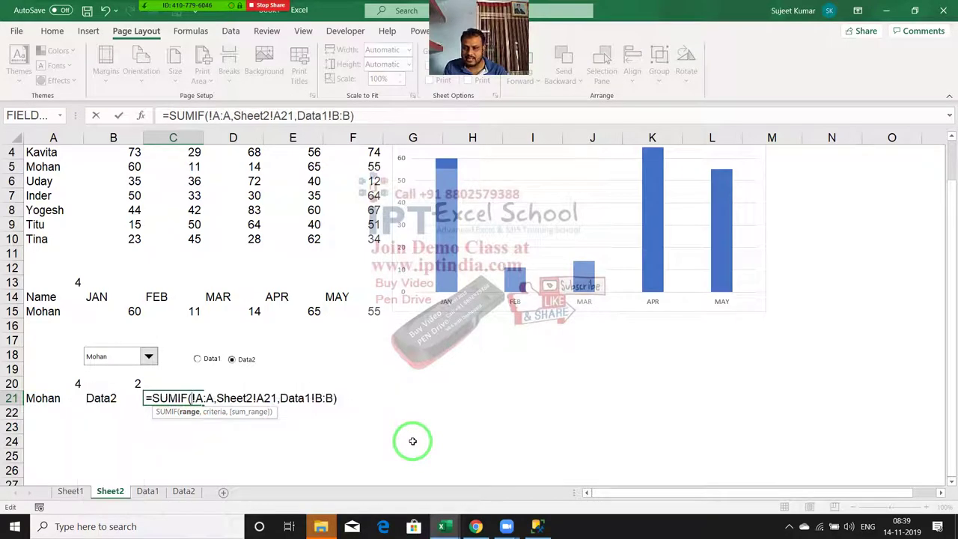
type("\"!A:A")
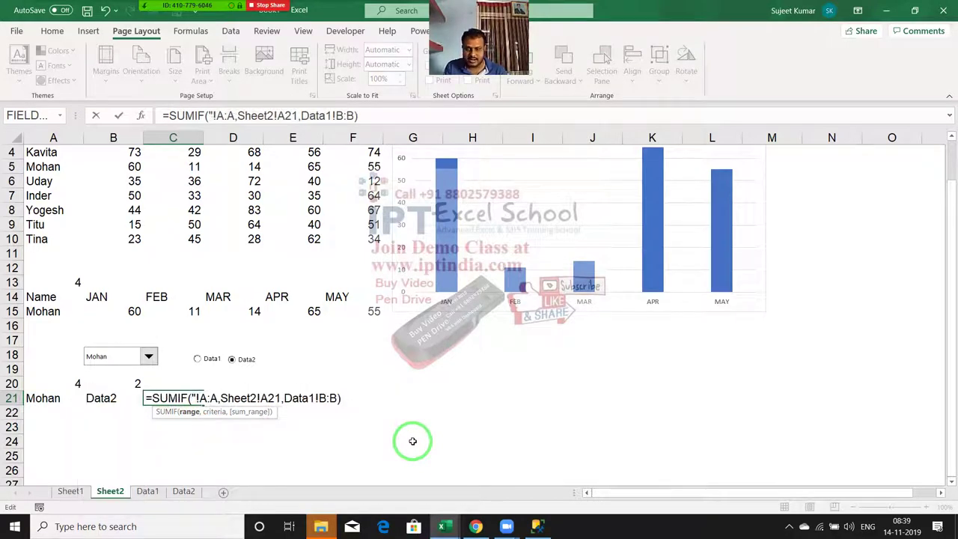
type("\"")
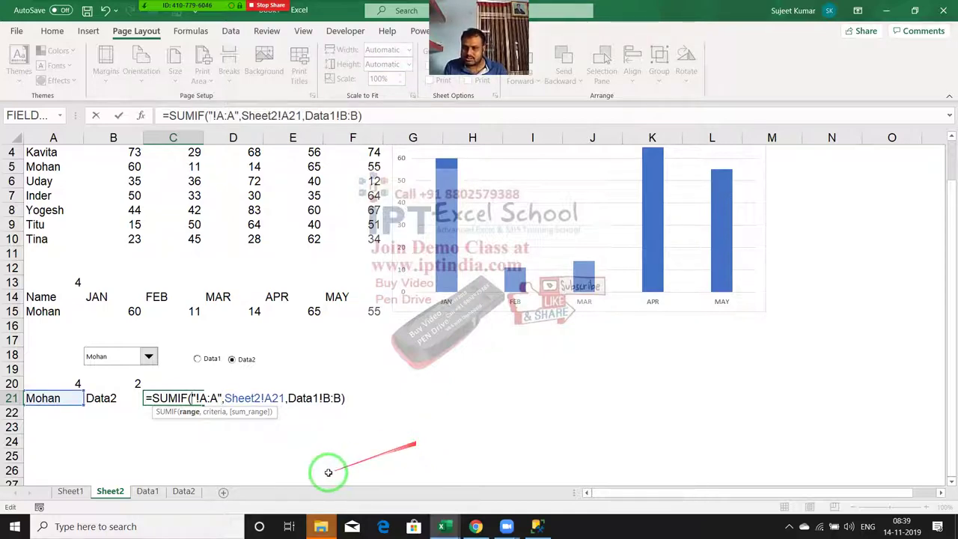
left_click(99, 398)
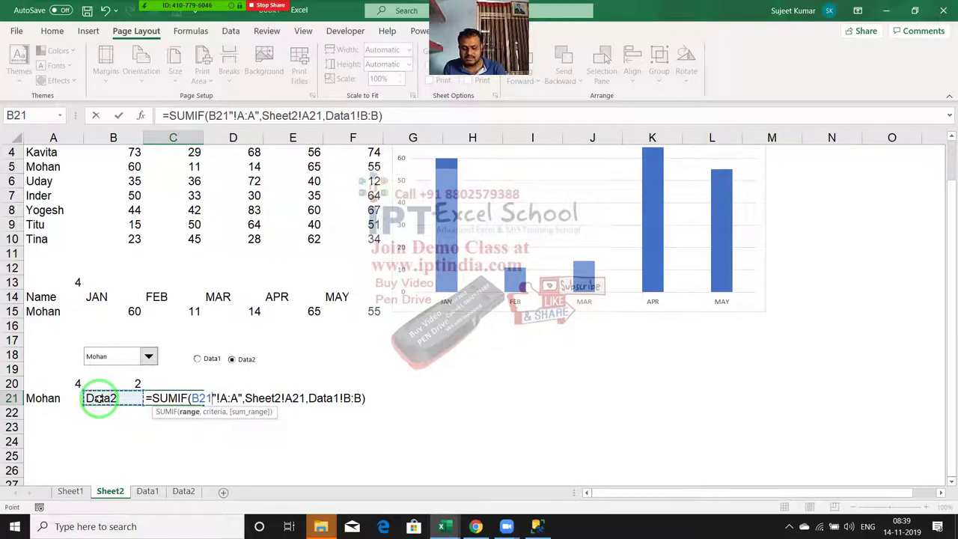
type("&")
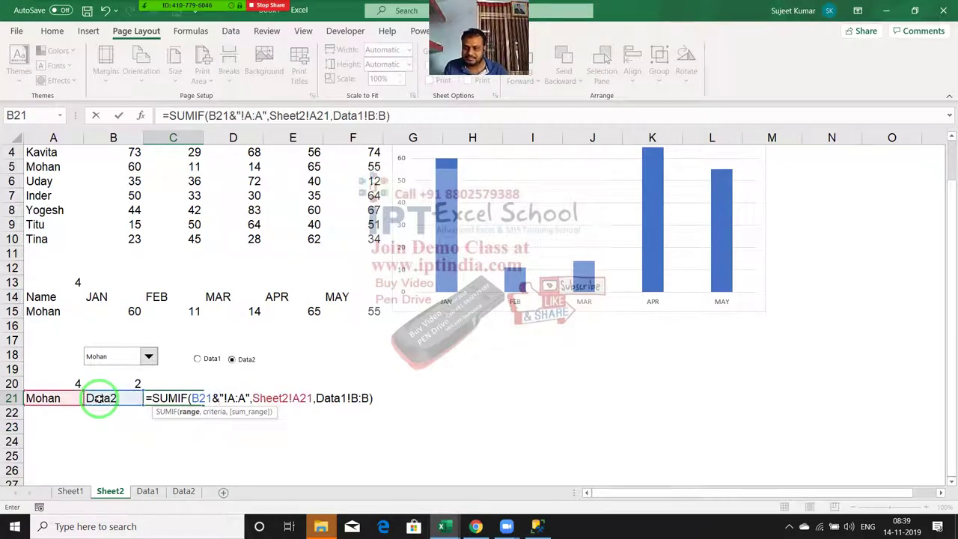
left_click(255, 402)
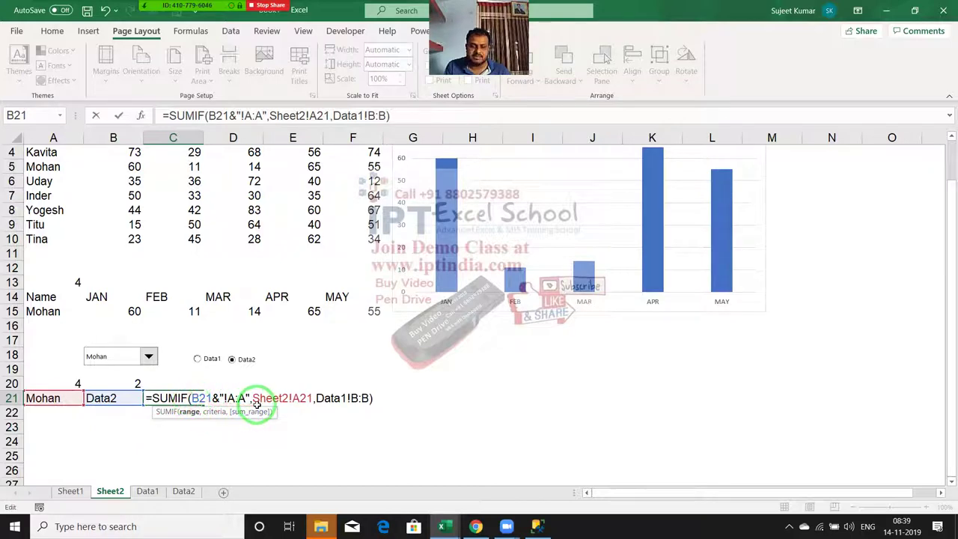
type("in")
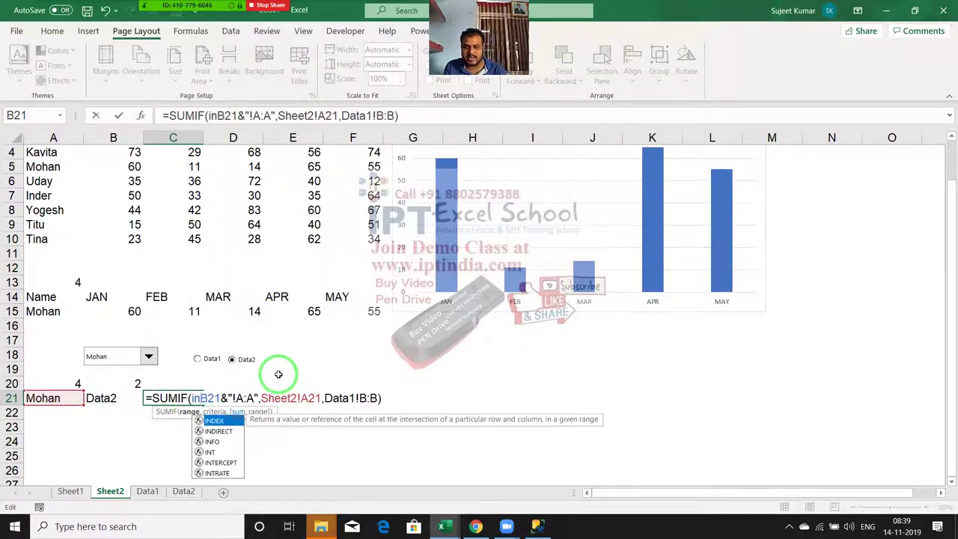
type("d")
key("Down")
key("Tab")
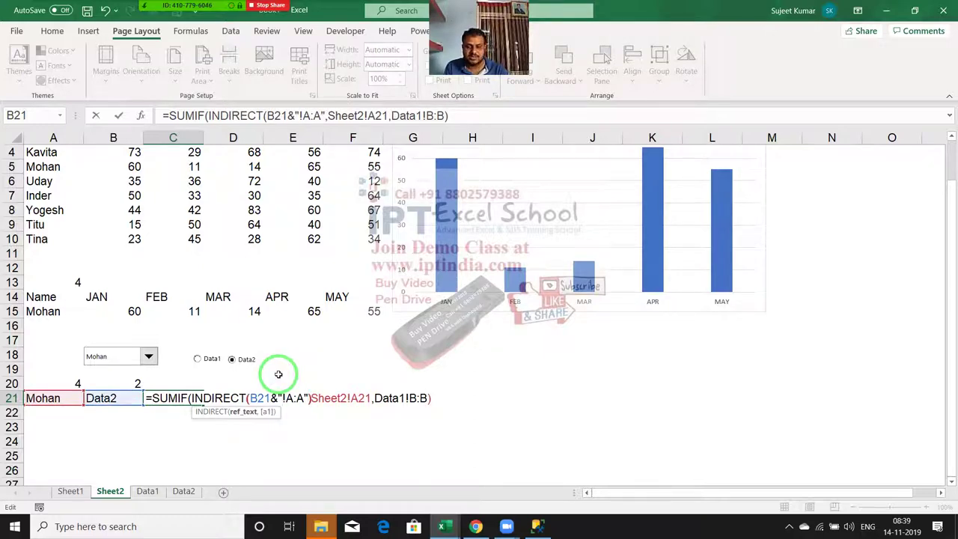
type(",")
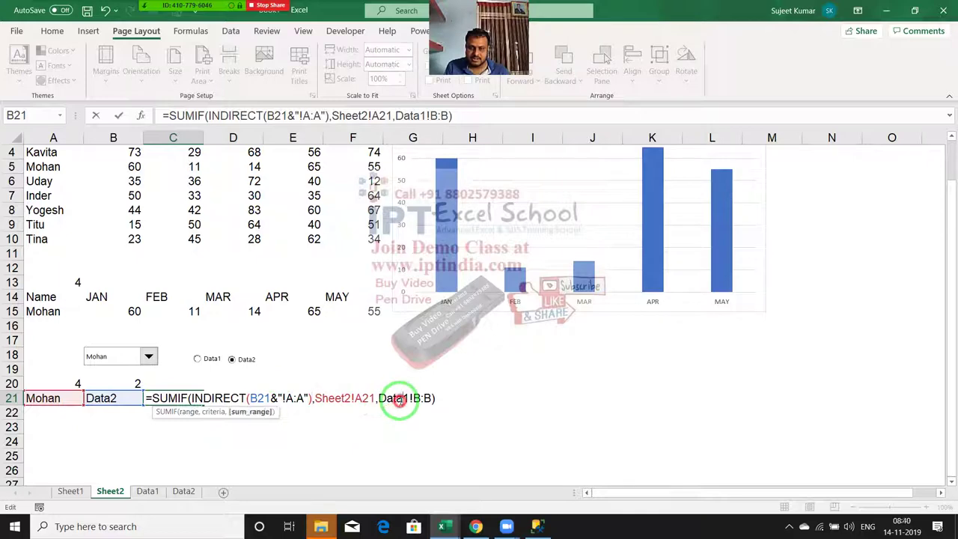
Change the sum range to INDIRECT(B21&"!B:B"), close the SUMIF and commit it, showing 724.
double_click(400, 398)
key("Delete")
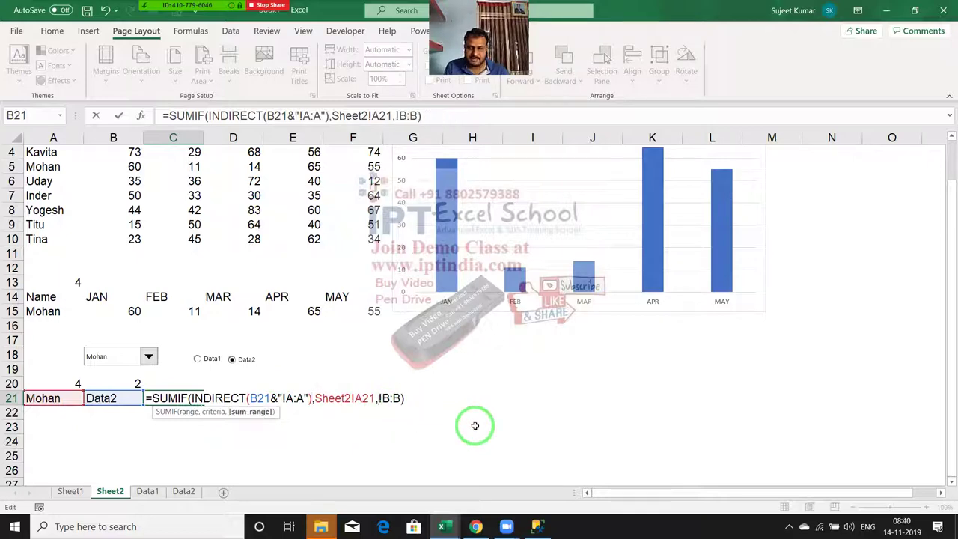
type("\"")
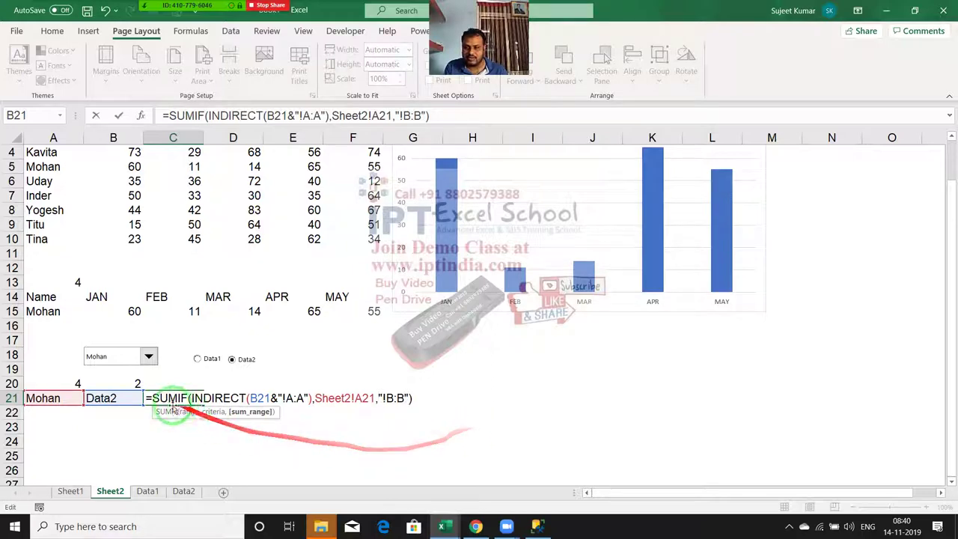
left_click(118, 397)
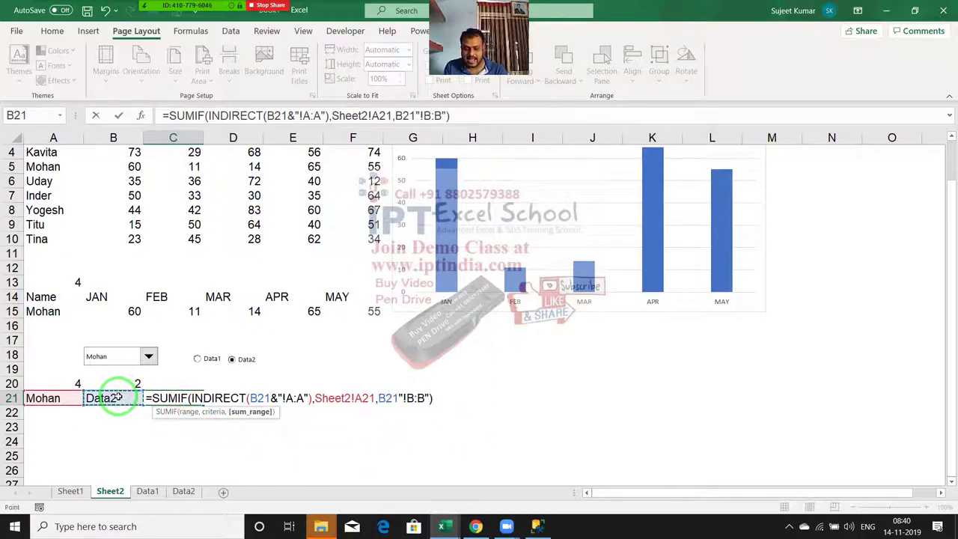
type("&")
key("Left")
key("Left")
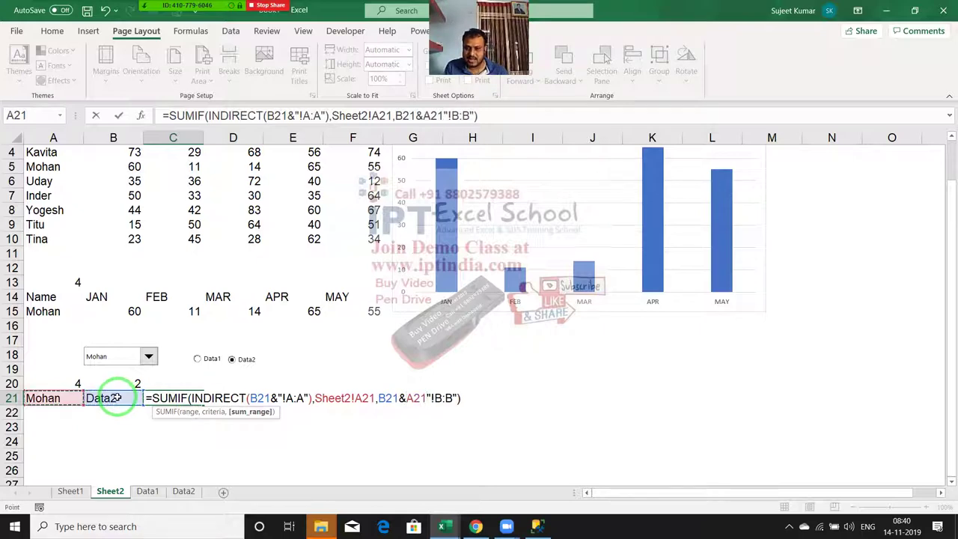
key("BackSpace")
key("BackSpace")
key("BackSpace")
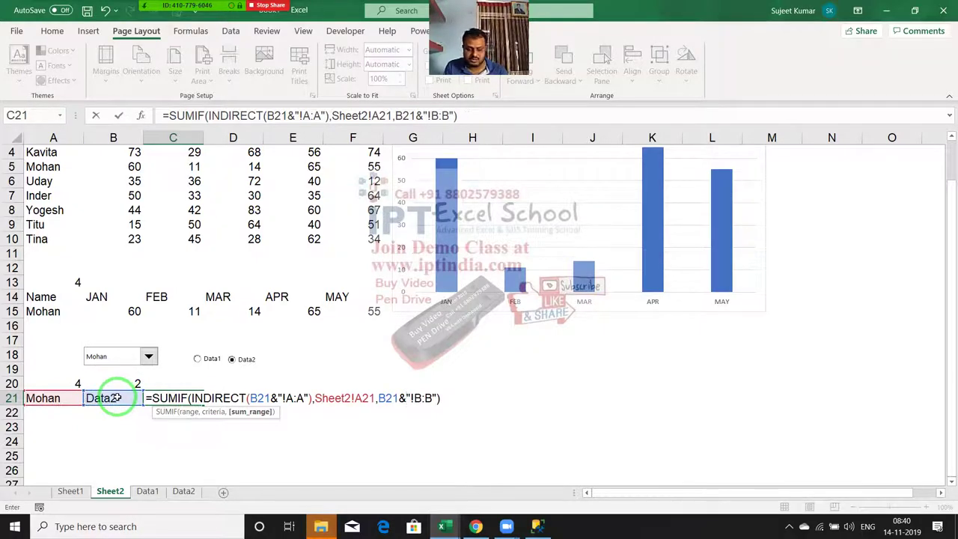
left_click(117, 397)
key("BackSpace")
key("BackSpace")
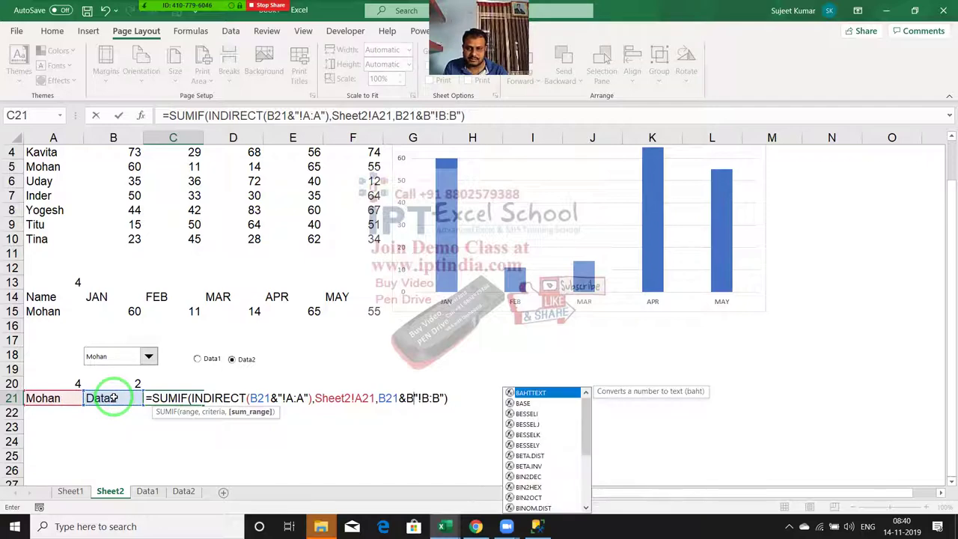
key("BackSpace")
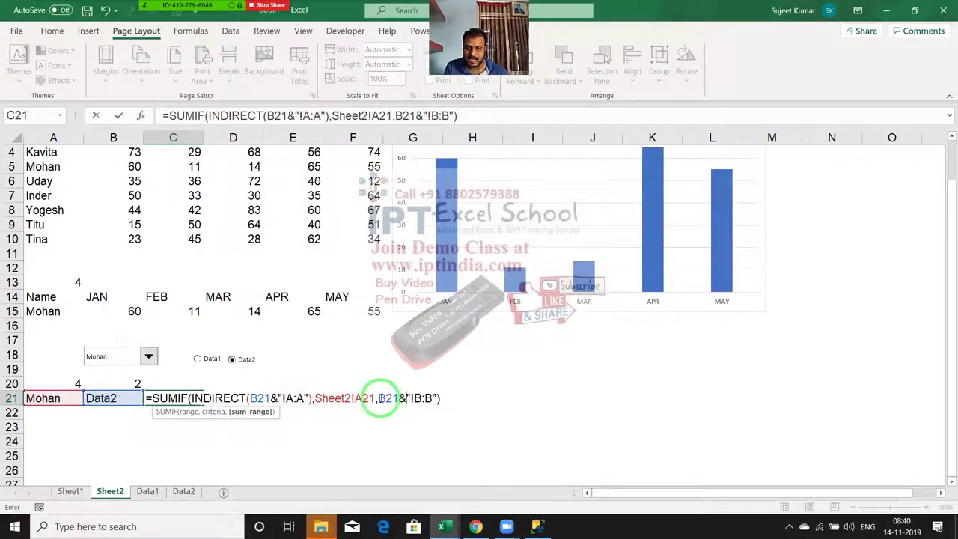
left_click(379, 398)
type("ind")
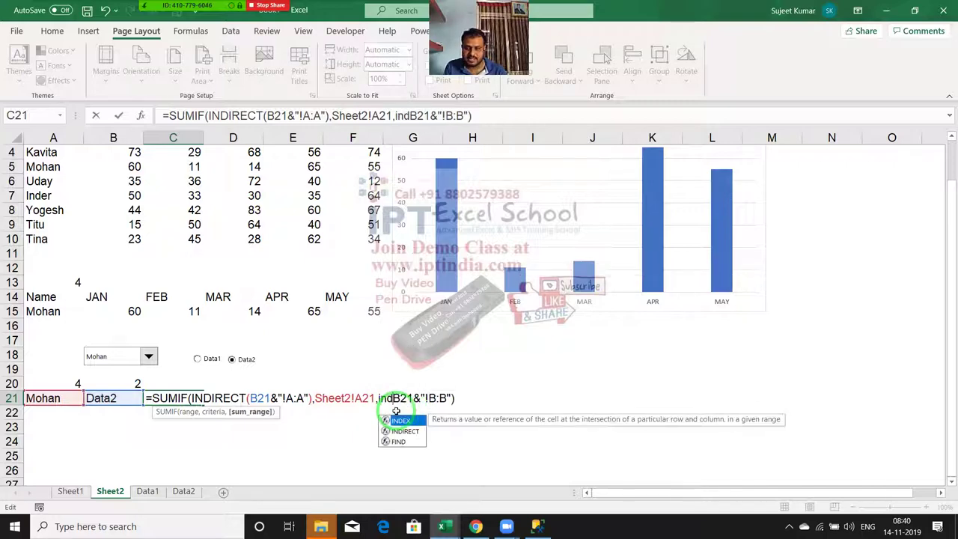
key("Down")
key("Tab")
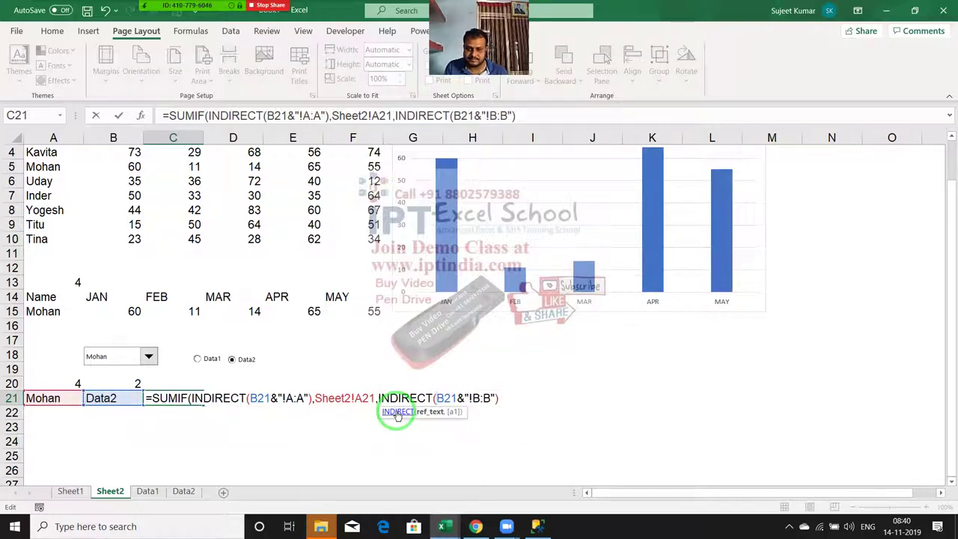
left_click(501, 399)
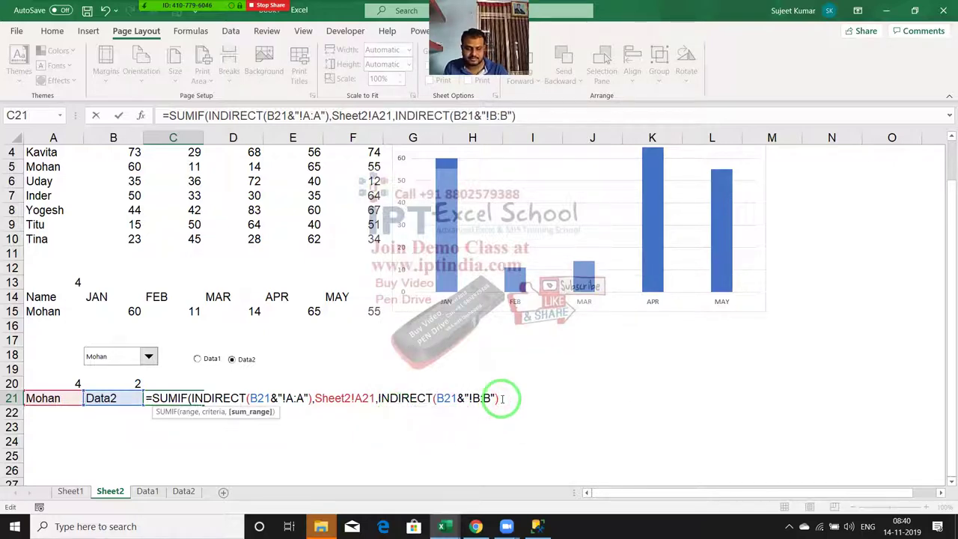
type(")")
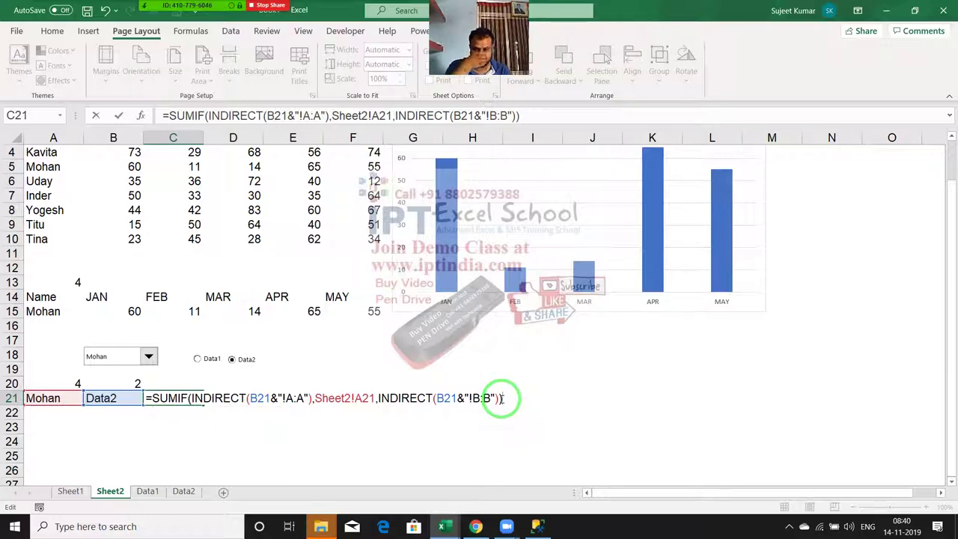
key("Return")
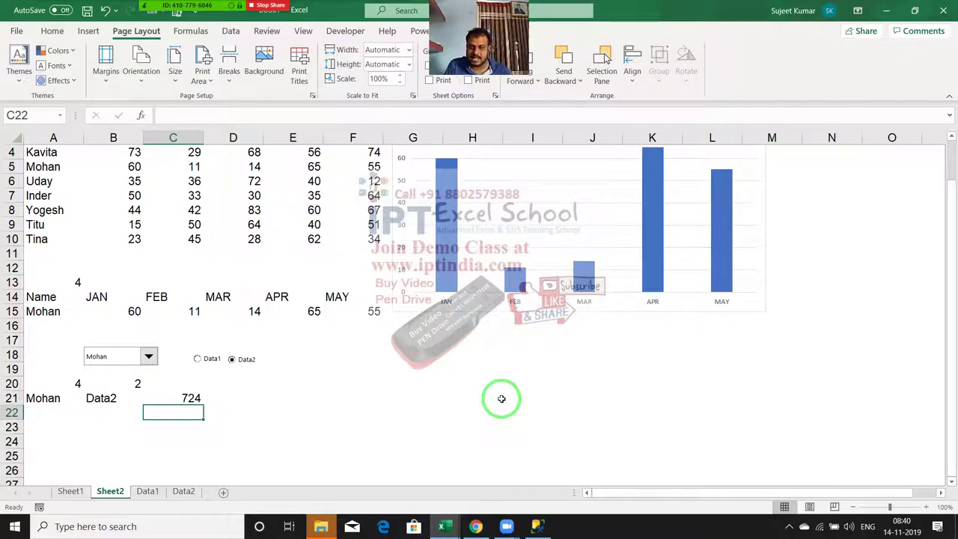
Toggle Data1, Data2, then Data1 to confirm the total switches to 783, then select A20:B21.
left_click(215, 358)
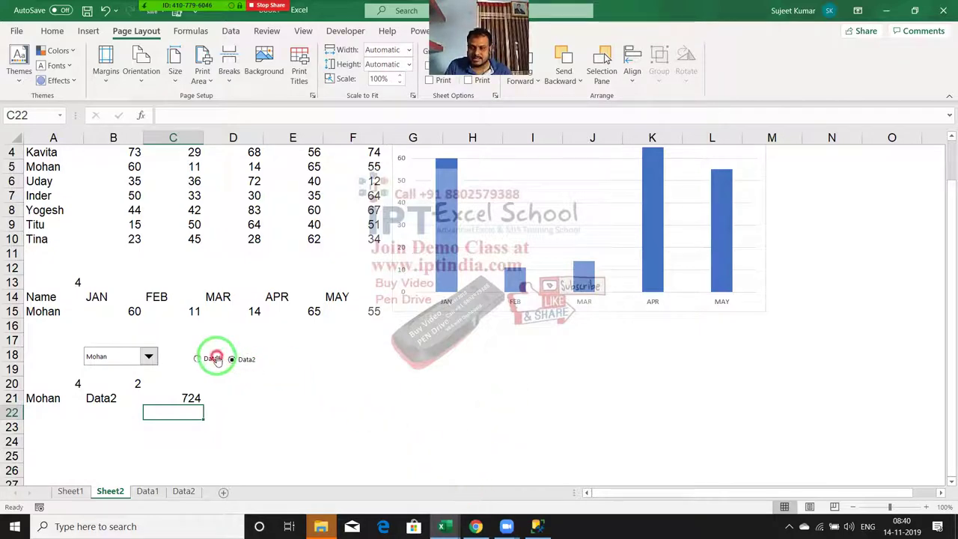
left_click(236, 360)
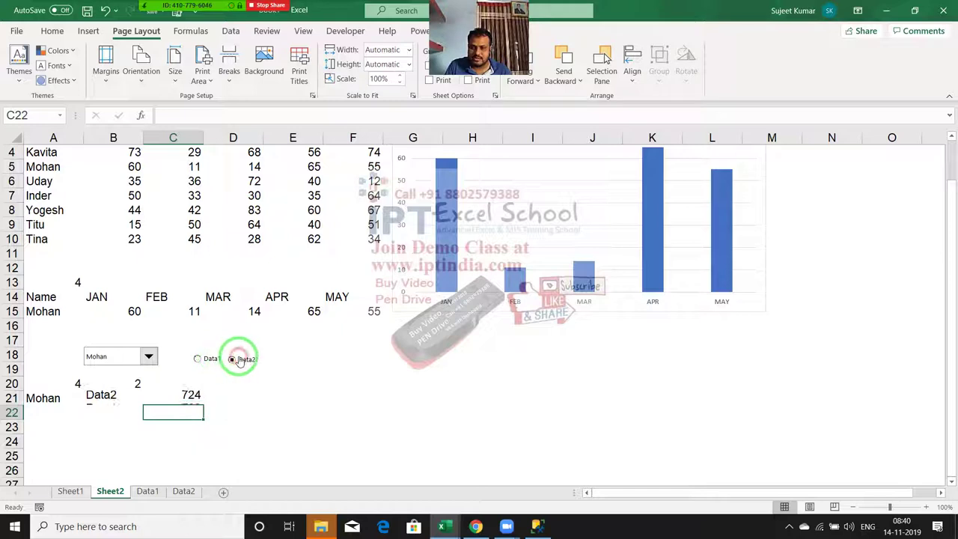
left_click(215, 360)
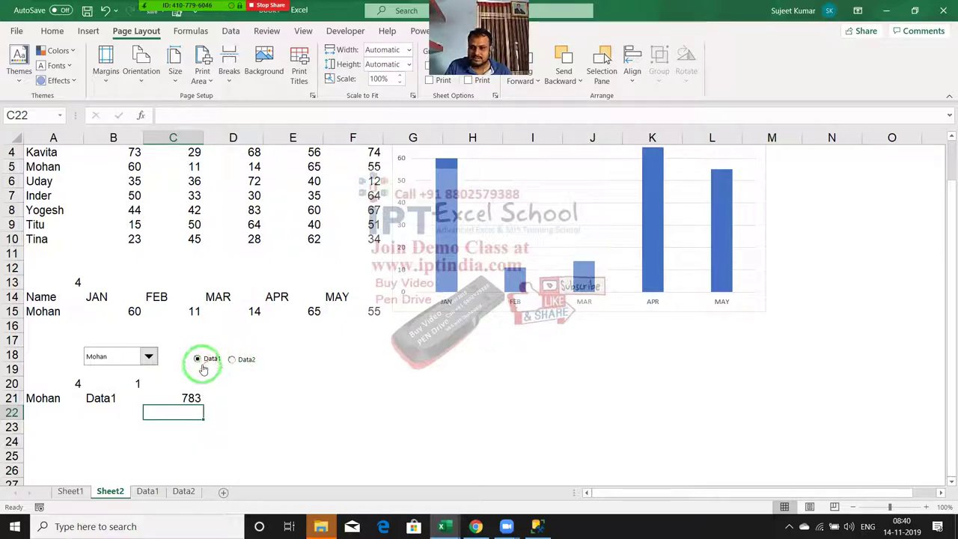
left_click(41, 394)
left_click_drag(41, 395, 134, 381)
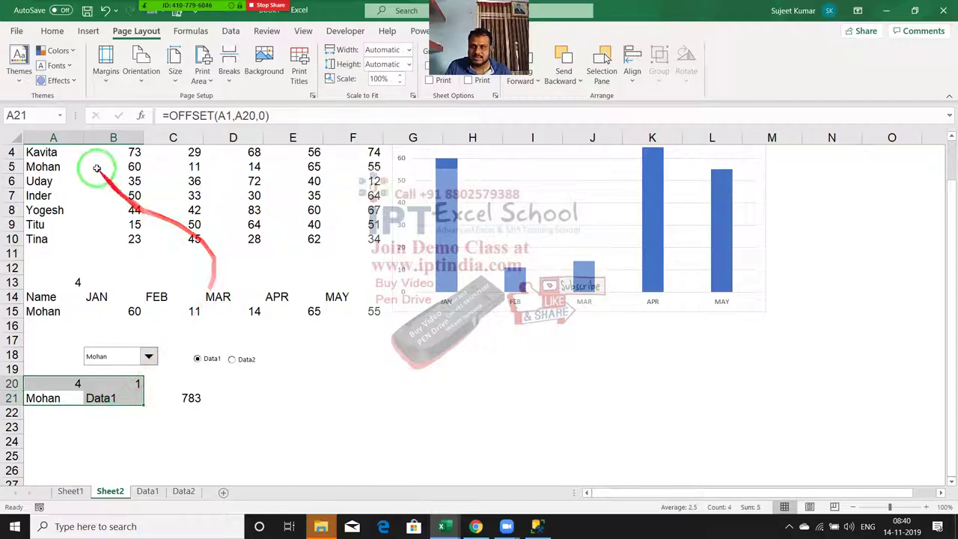
Set the font colour of helper cells A20:B21 to white to hide them.
left_click(53, 31)
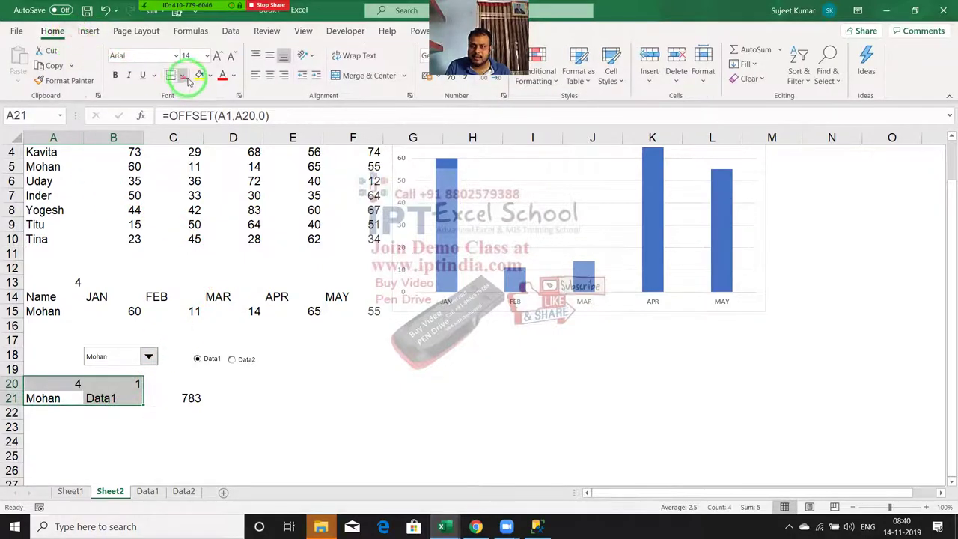
left_click(233, 77)
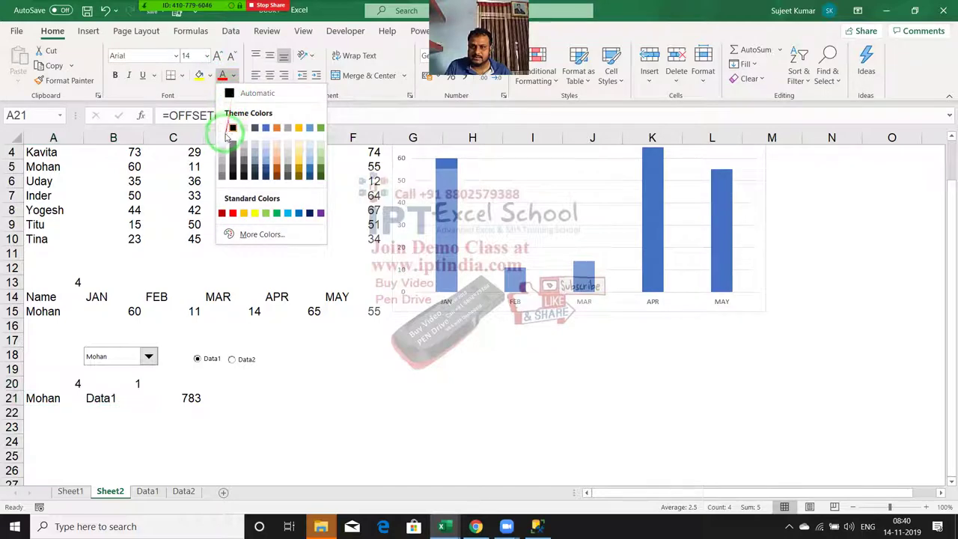
left_click(222, 131)
left_click(311, 369)
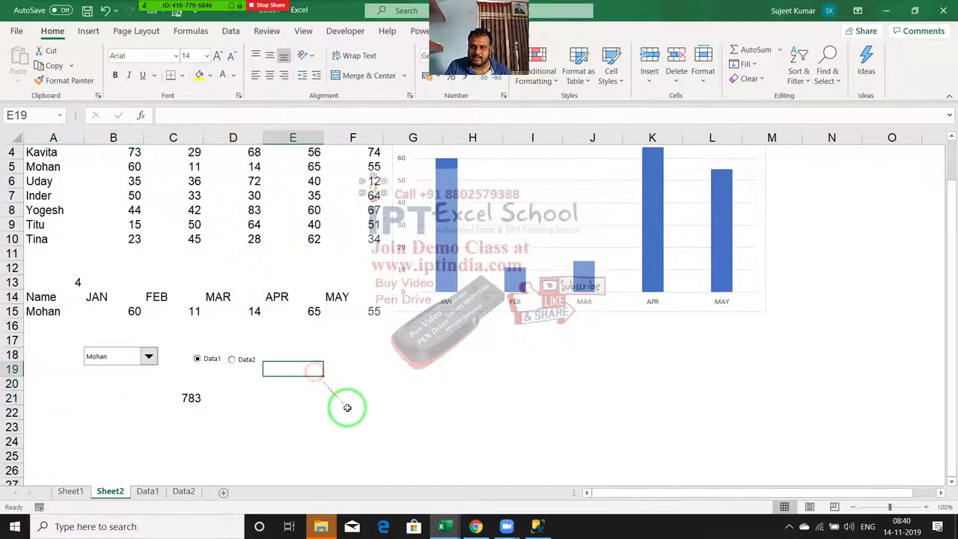
Pick Uday in the name combo box and toggle Data2 then Data1, showing 837.
left_click(113, 356)
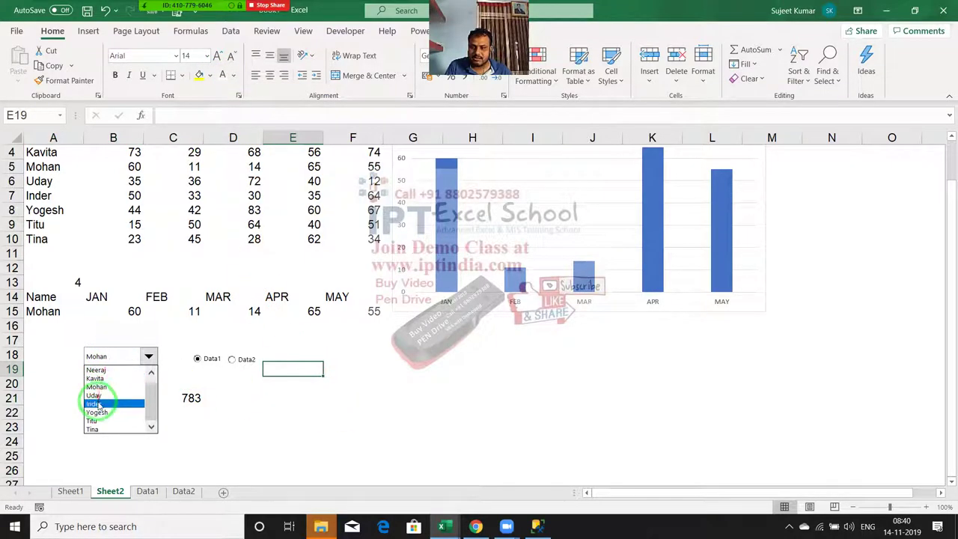
left_click(95, 399)
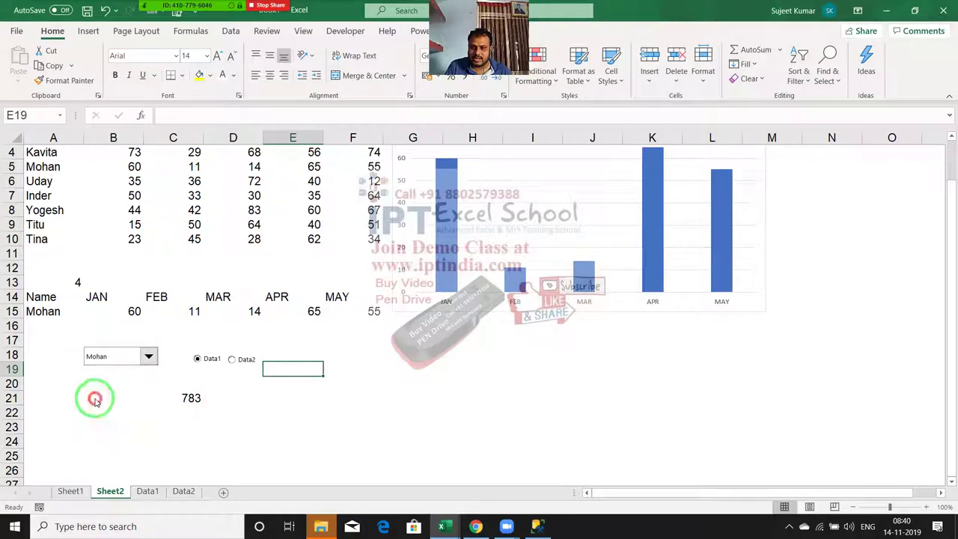
left_click(232, 359)
left_click(195, 365)
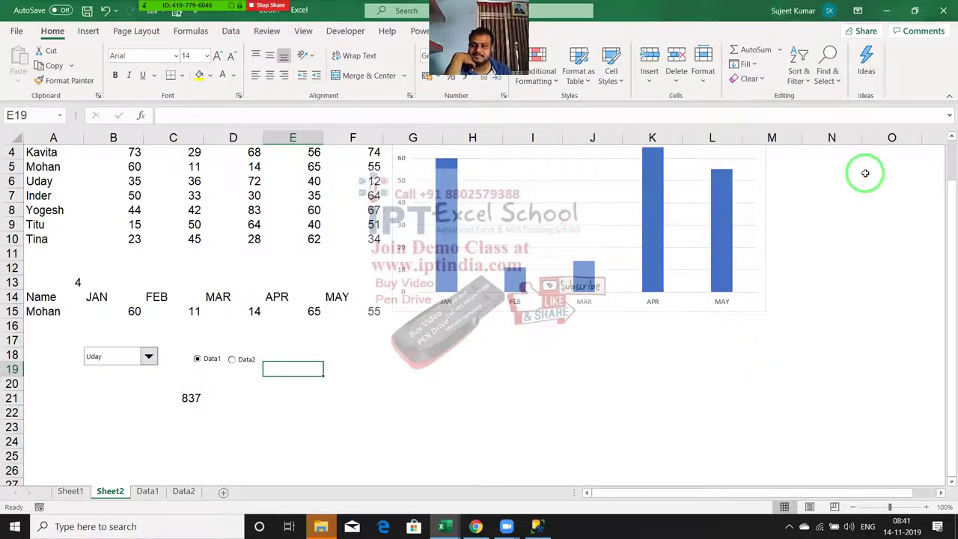
scroll(839, 352, "up", 1)
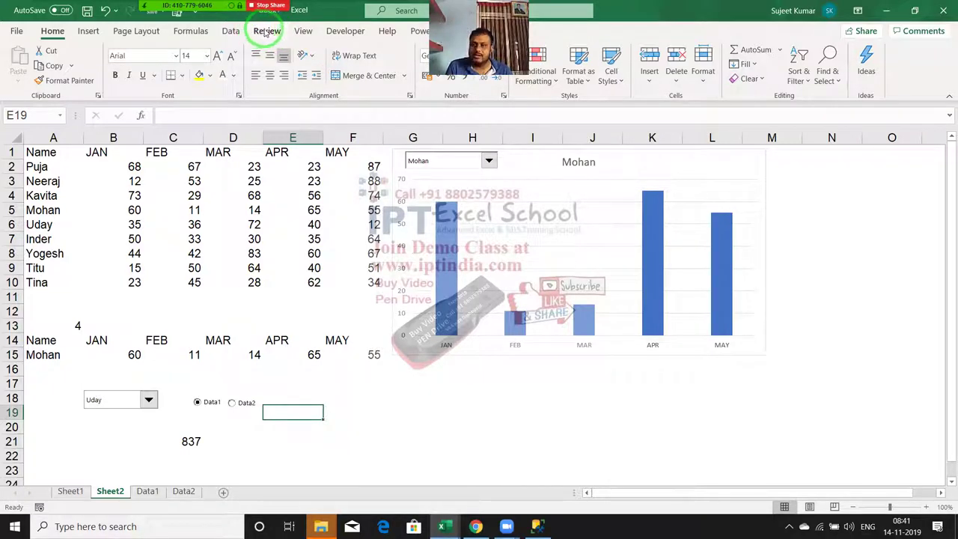
End the Zoom meeting for all participants.
mouse_move(198, 10)
left_click(176, 21)
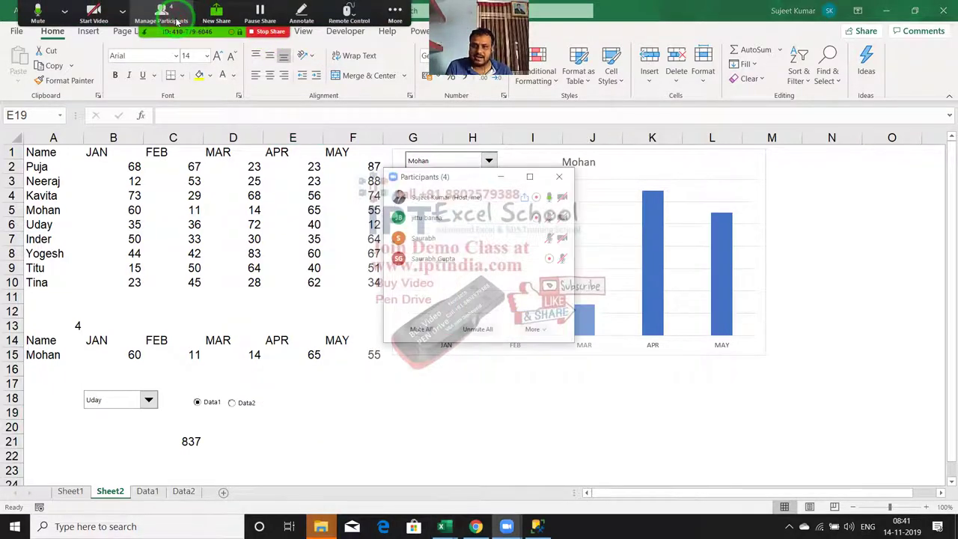
left_click(177, 21)
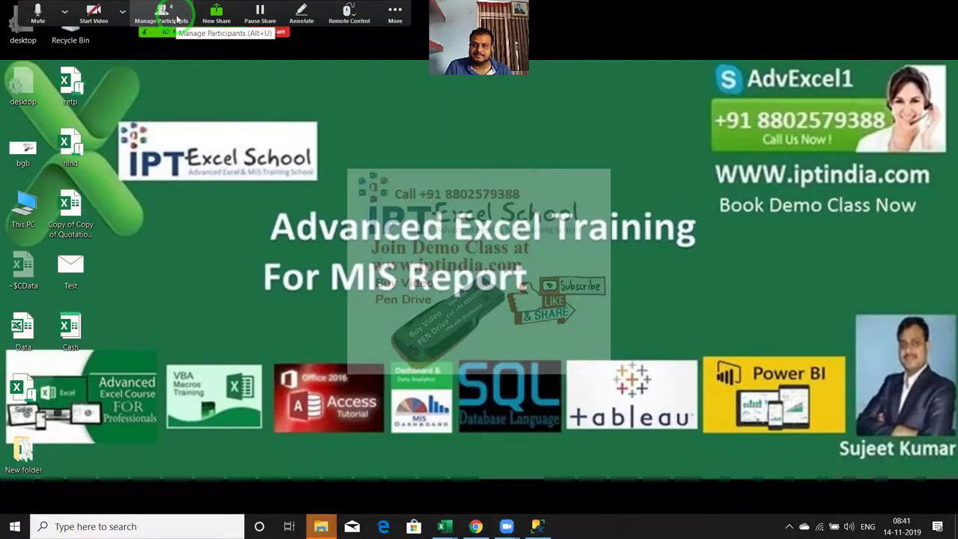
left_click(395, 12)
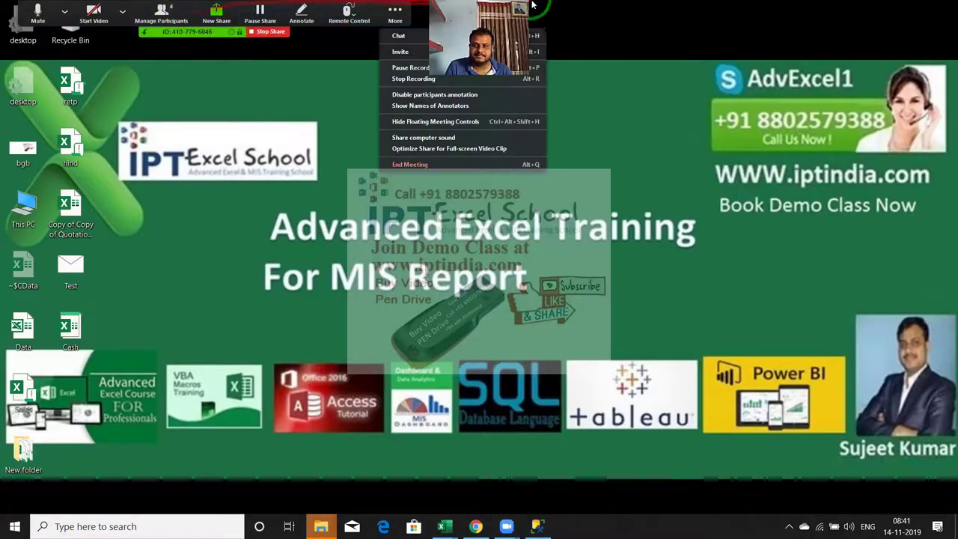
left_click(405, 165)
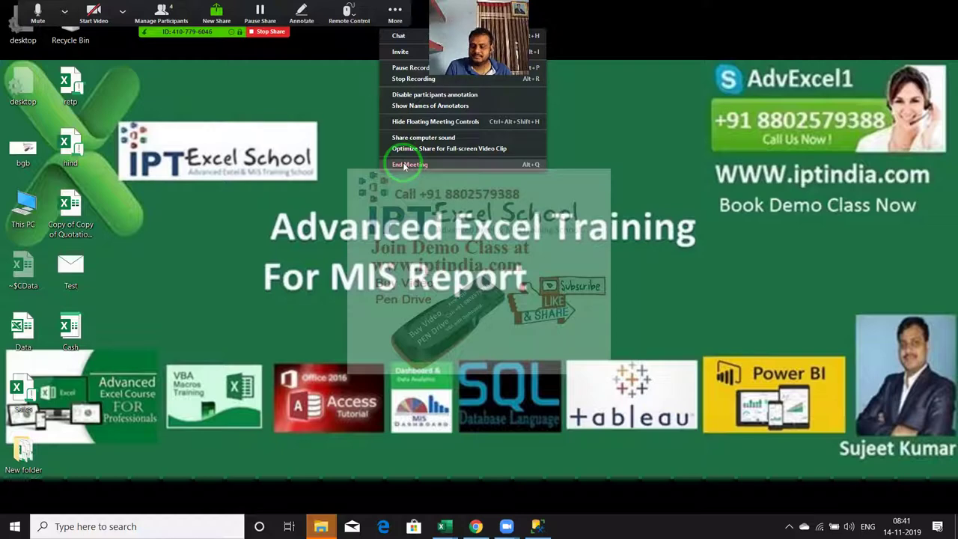
left_click(405, 165)
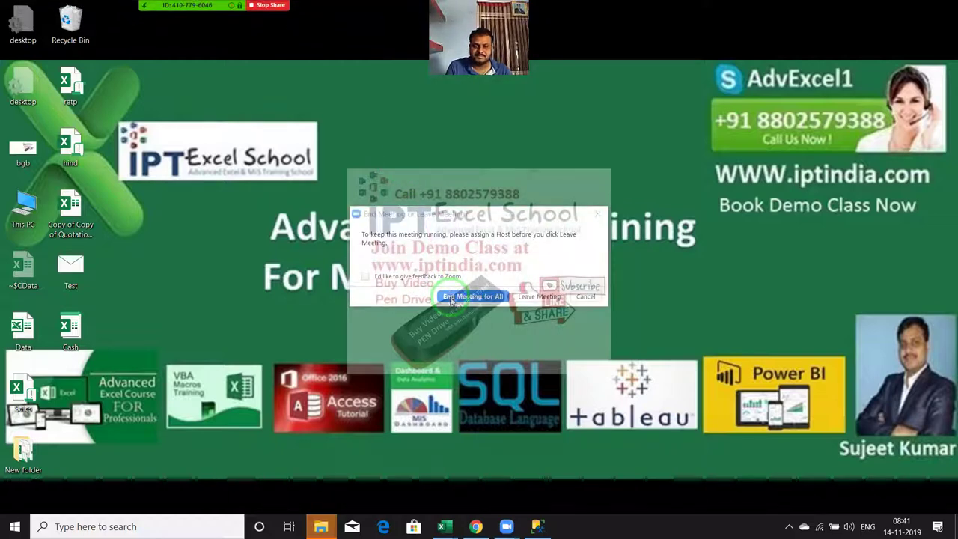
left_click(452, 299)
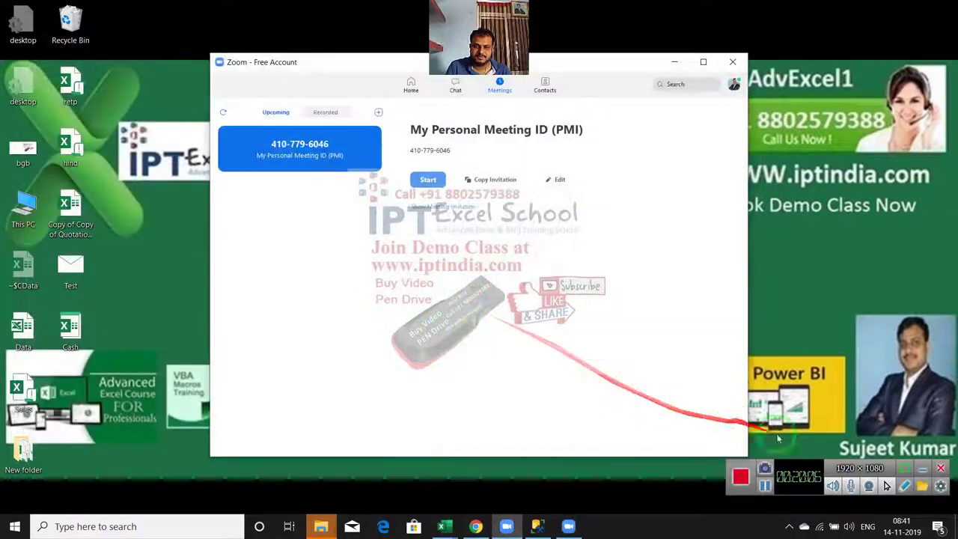